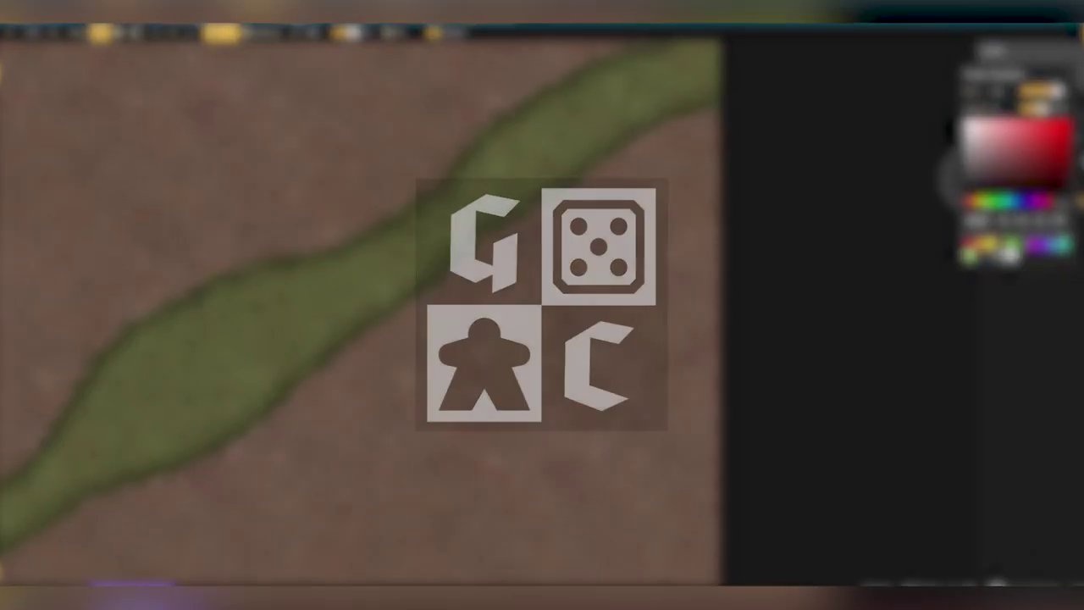
Paint the grey stone texture over the green valley floor running diagonally across the map
{"action": "left_click", "coordinate": [25, 109]}
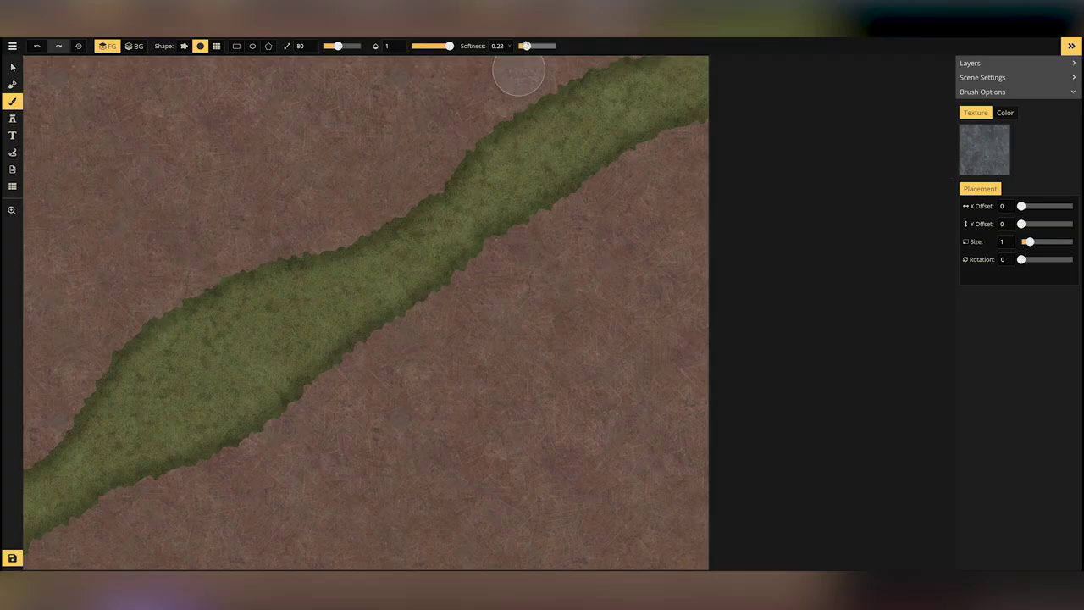
{"action": "left_click_drag", "start_coordinate": [457, 221], "coordinate": [738, 128]}
{"action": "left_click_drag", "start_coordinate": [355, 271], "coordinate": [68, 500]}
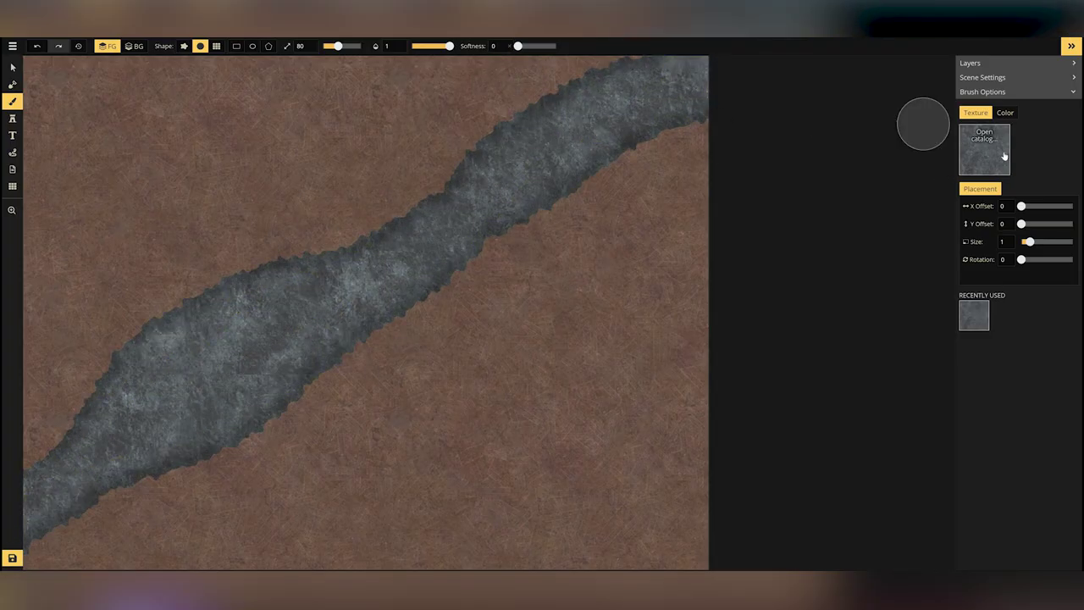
Blend dark stone along both edges of the valley floor with brush softness 1 and opacity 0.65
{"action": "left_click_drag", "start_coordinate": [517, 46], "coordinate": [582, 57]}
{"action": "left_click_drag", "start_coordinate": [255, 290], "coordinate": [186, 338]}
{"action": "left_click_drag", "start_coordinate": [205, 456], "coordinate": [250, 399]}
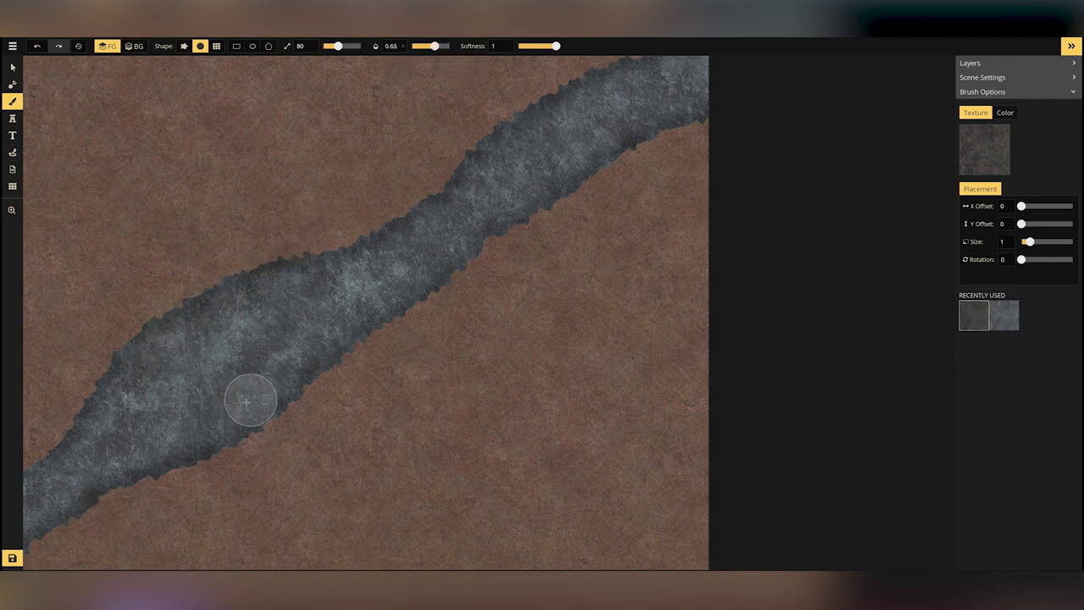
{"action": "left_click_drag", "start_coordinate": [445, 281], "coordinate": [504, 229]}
{"action": "left_click_drag", "start_coordinate": [584, 106], "coordinate": [525, 122]}
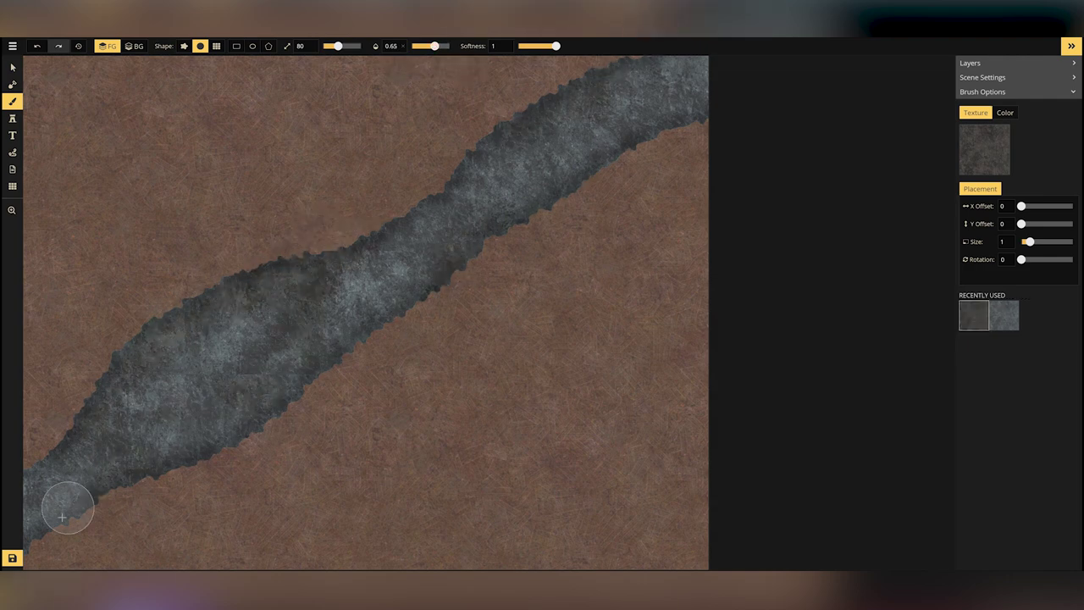
Blend brown dirt texture down the middle of the valley floor, using brush size 118 and opacity 0.65
{"action": "left_click", "coordinate": [984, 149]}
{"action": "left_click", "coordinate": [349, 132]}
{"action": "left_click_drag", "start_coordinate": [142, 432], "coordinate": [235, 354]}
{"action": "left_click_drag", "start_coordinate": [338, 46], "coordinate": [346, 46]}
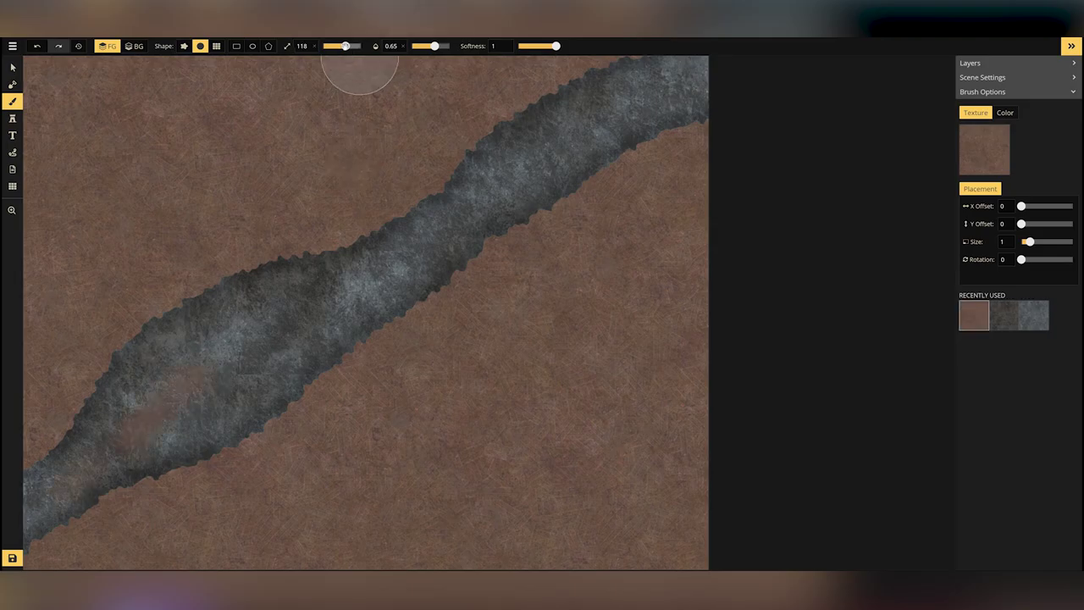
{"action": "left_click_drag", "start_coordinate": [176, 406], "coordinate": [293, 331]}
{"action": "left_click_drag", "start_coordinate": [439, 235], "coordinate": [708, 95]}
Blend brown cobblestone into the floor at brush size 85, opacity 0.33 and texture size 0.25, and pick the white snow texture
{"action": "left_click_drag", "start_coordinate": [347, 46], "coordinate": [328, 47]}
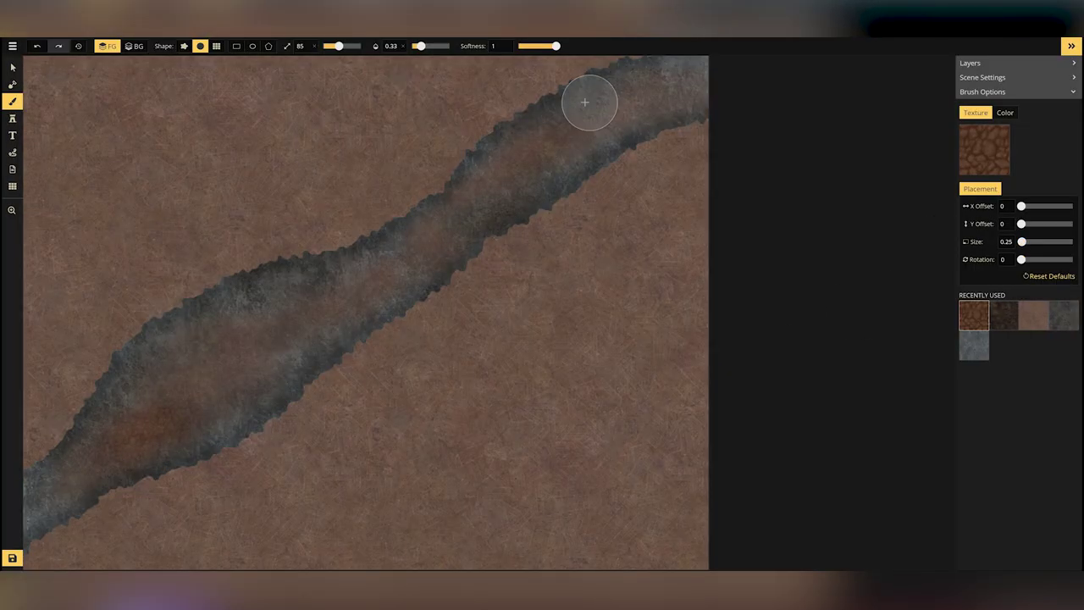
{"action": "left_click", "coordinate": [984, 165]}
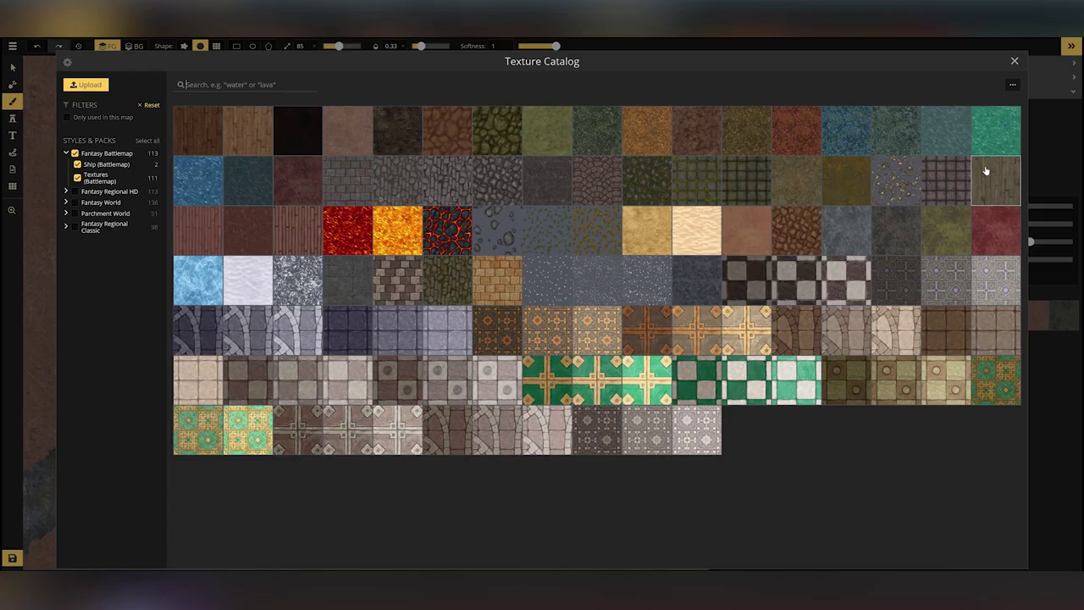
{"action": "left_click", "coordinate": [245, 286]}
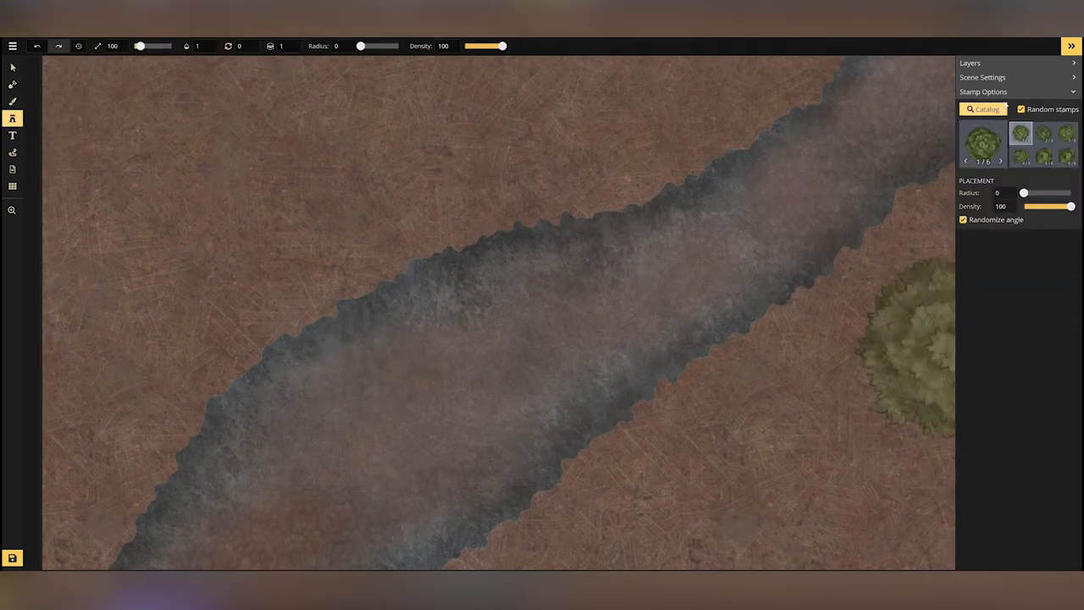
Line both sides of the valley with size 100 Cliffs 1 stamps, using different pieces rotated to follow the edges, with shadow None
{"action": "left_click", "coordinate": [1004, 108]}
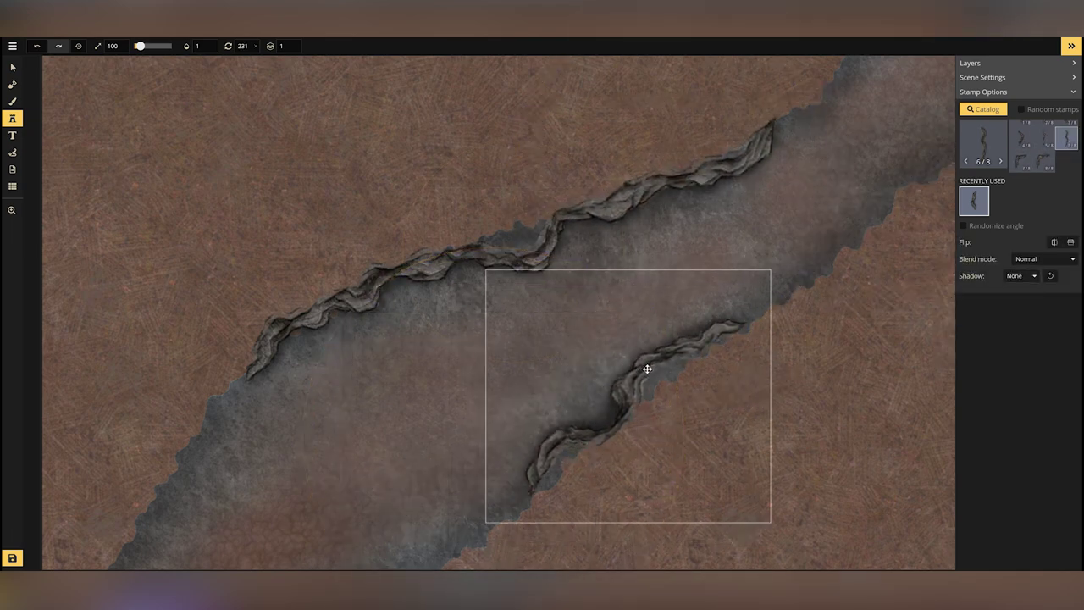
{"action": "left_click", "coordinate": [680, 371]}
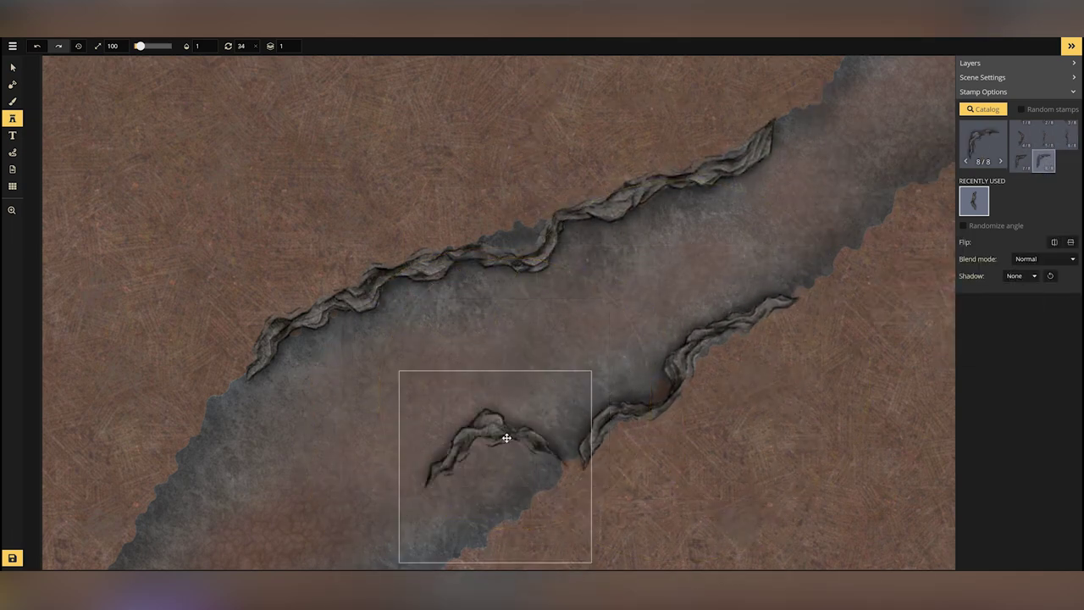
{"action": "left_click", "coordinate": [432, 459]}
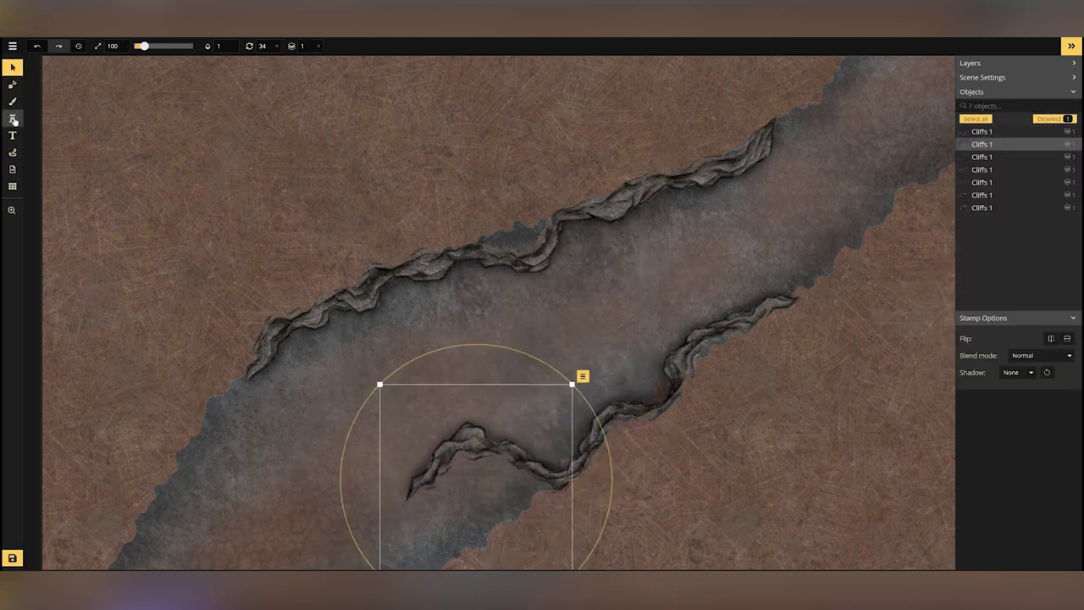
{"action": "left_click", "coordinate": [13, 119]}
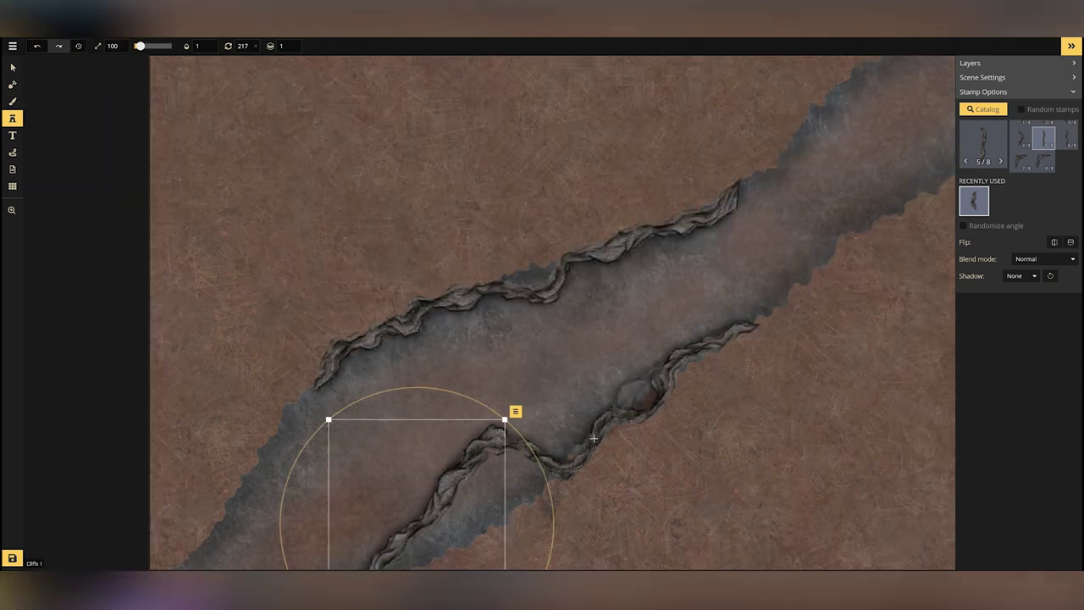
{"action": "left_click", "coordinate": [1067, 133]}
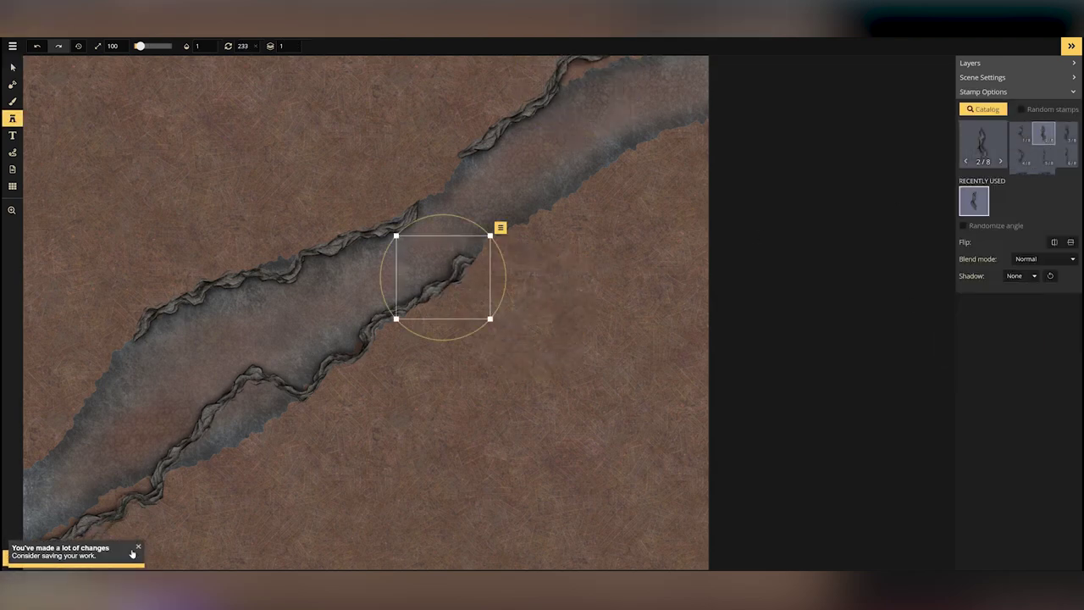
Save the map under the name GM Valley
{"action": "left_click", "coordinate": [132, 553]}
{"action": "type", "text": "GM Valley"}
{"action": "key", "text": "Return"}
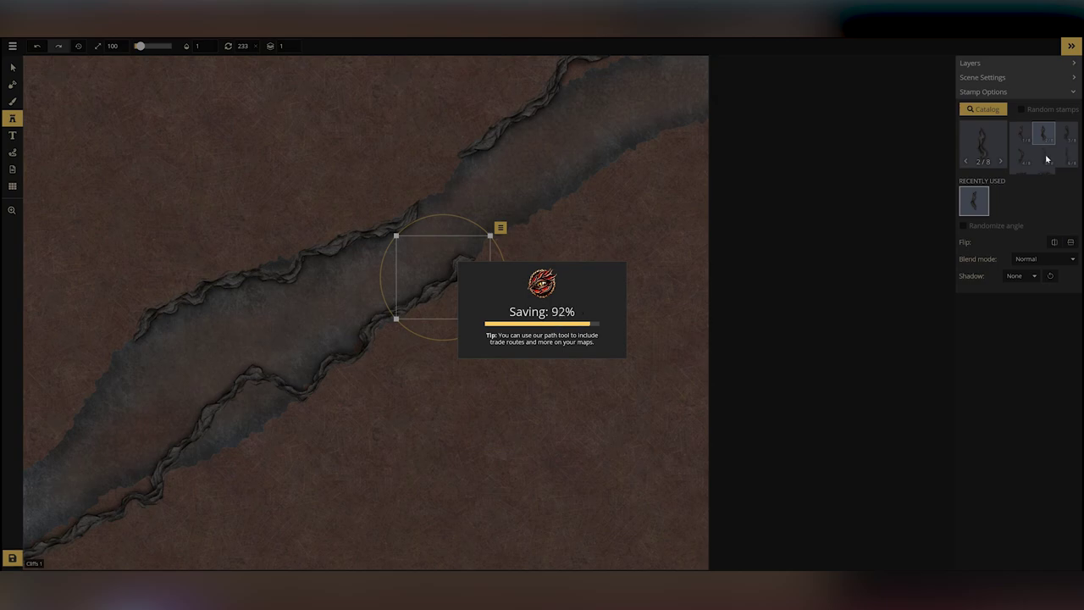
Extend the lower cliff wall towards the upper right with more cliff pieces, setting the last piece's shadow to None
{"action": "left_click", "coordinate": [1046, 159]}
{"action": "left_click", "coordinate": [516, 219]}
{"action": "left_click", "coordinate": [1066, 157]}
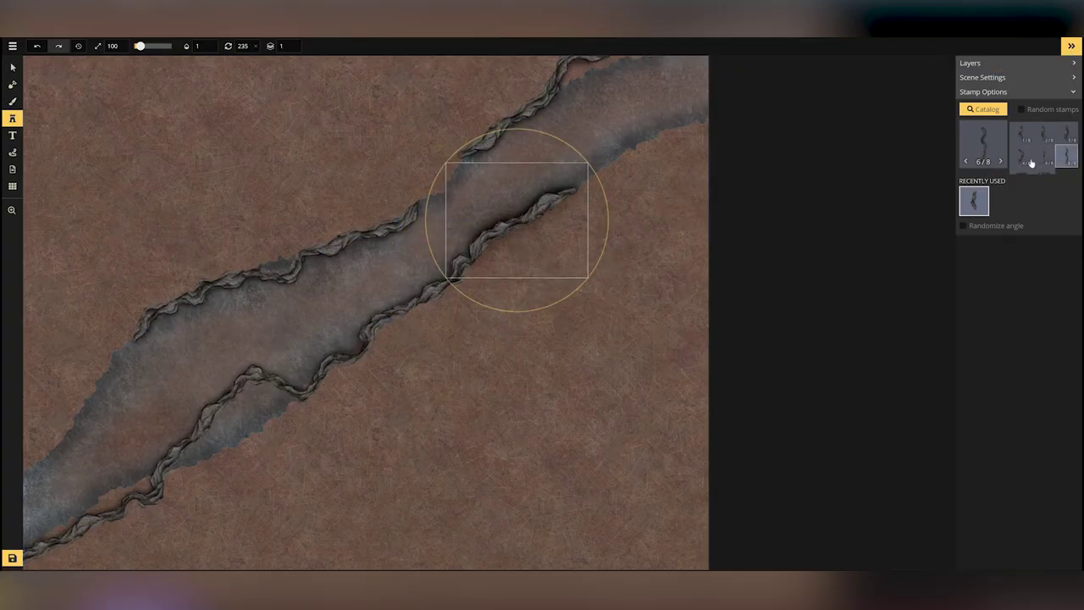
{"action": "left_click", "coordinate": [652, 195]}
{"action": "left_click", "coordinate": [1067, 133]}
{"action": "left_click", "coordinate": [649, 185]}
{"action": "left_click", "coordinate": [1017, 275]}
{"action": "left_click", "coordinate": [974, 294]}
Set the shadow to None on the large cliff piece in the upper-right part of the lower wall
{"action": "left_click", "coordinate": [13, 68]}
{"action": "left_click", "coordinate": [517, 221]}
{"action": "left_click", "coordinate": [1012, 374]}
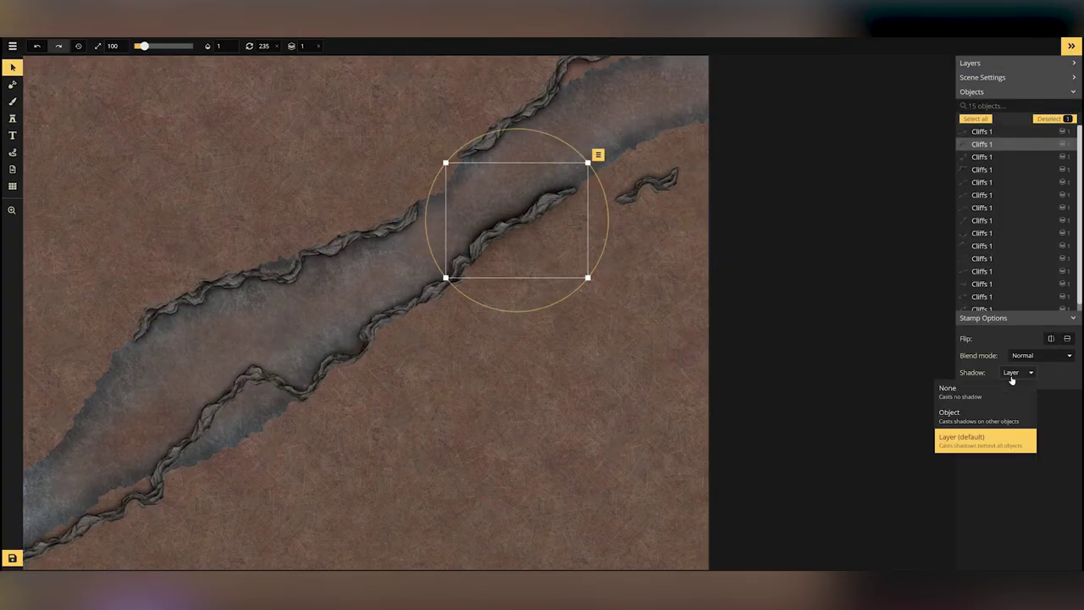
{"action": "left_click", "coordinate": [948, 392]}
Add the fourth cliff stamp variant to the upper-right end of the lower wall with shadow None
{"action": "left_click", "coordinate": [13, 118]}
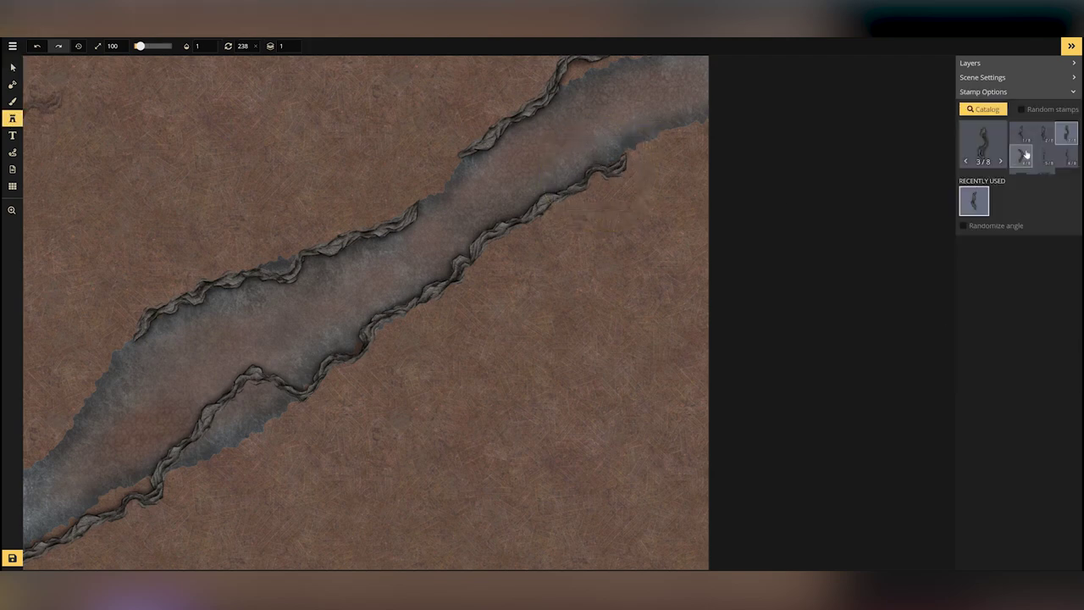
{"action": "left_click", "coordinate": [1024, 157]}
{"action": "left_click", "coordinate": [645, 142]}
{"action": "left_click", "coordinate": [1020, 275]}
{"action": "left_click", "coordinate": [974, 295]}
Place the second cliff variant with shadow None, rotate it and fit it against the map's right edge to finish the lower wall
{"action": "left_click", "coordinate": [1043, 133]}
{"action": "left_click", "coordinate": [650, 204]}
{"action": "left_click", "coordinate": [1019, 276]}
{"action": "left_click", "coordinate": [974, 294]}
{"action": "left_click_drag", "start_coordinate": [663, 204], "coordinate": [756, 125]}
{"action": "left_click_drag", "start_coordinate": [694, 124], "coordinate": [697, 125]}
Place a cliff piece on the upper wall's lower-left section, rotating and moving it to continue the existing cliff line
{"action": "left_click", "coordinate": [111, 397]}
{"action": "left_click", "coordinate": [171, 444]}
{"action": "key", "text": "ctrl+z"}
{"action": "left_click", "coordinate": [13, 67]}
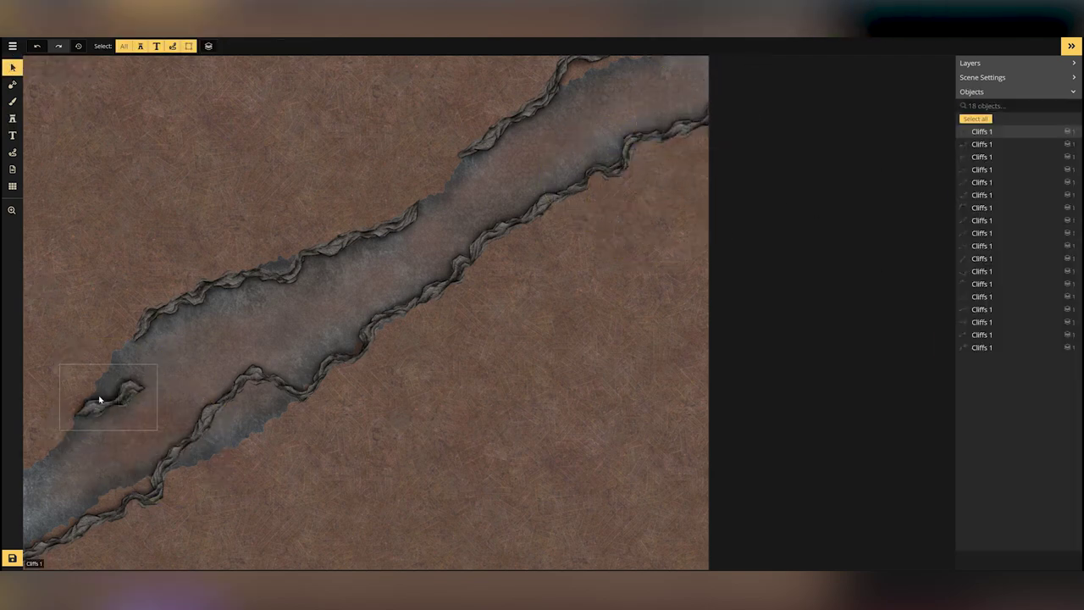
{"action": "left_click", "coordinate": [99, 399]}
{"action": "scroll", "coordinate": [103, 398], "scroll_direction": "down", "scroll_amount": 5}
{"action": "left_click_drag", "start_coordinate": [110, 385], "coordinate": [126, 348]}
Add a horizontally flipped cliff piece with shadow None, rotated and moved to extend the upper wall towards the lower left
{"action": "left_click", "coordinate": [11, 118]}
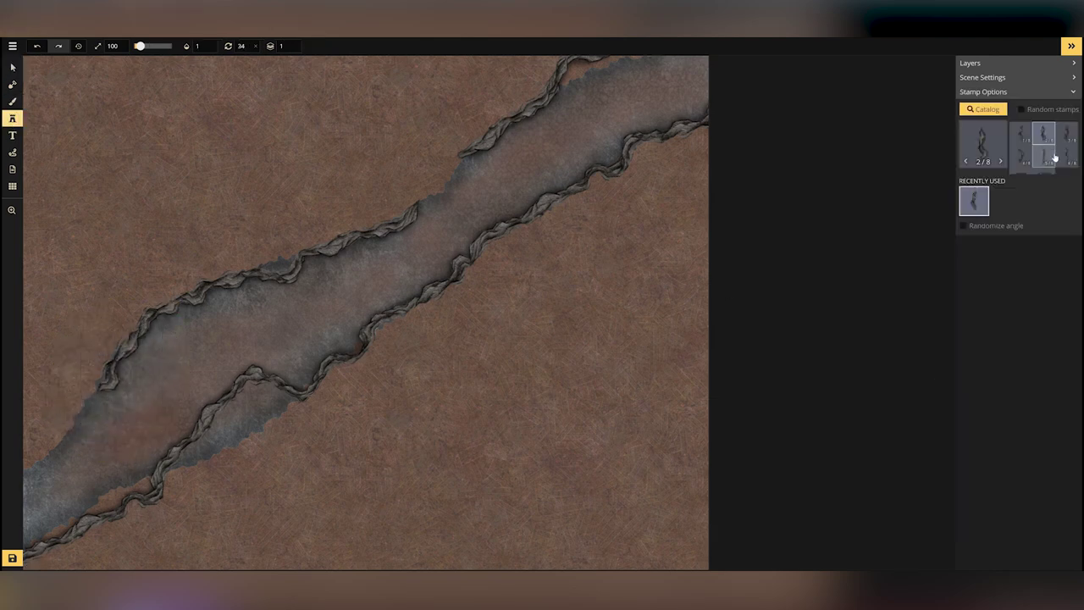
{"action": "left_click", "coordinate": [536, 427]}
{"action": "left_click", "coordinate": [1054, 242]}
{"action": "left_click", "coordinate": [1019, 275]}
{"action": "left_click", "coordinate": [974, 295]}
{"action": "left_click_drag", "start_coordinate": [635, 455], "coordinate": [539, 328]}
{"action": "left_click_drag", "start_coordinate": [549, 420], "coordinate": [81, 418]}
Erase the floor showing outside the cliff walls with a round subtracting mask brush of size 55
{"action": "left_click", "coordinate": [12, 85]}
{"action": "left_click", "coordinate": [140, 47]}
{"action": "left_click_drag", "start_coordinate": [364, 46], "coordinate": [353, 49]}
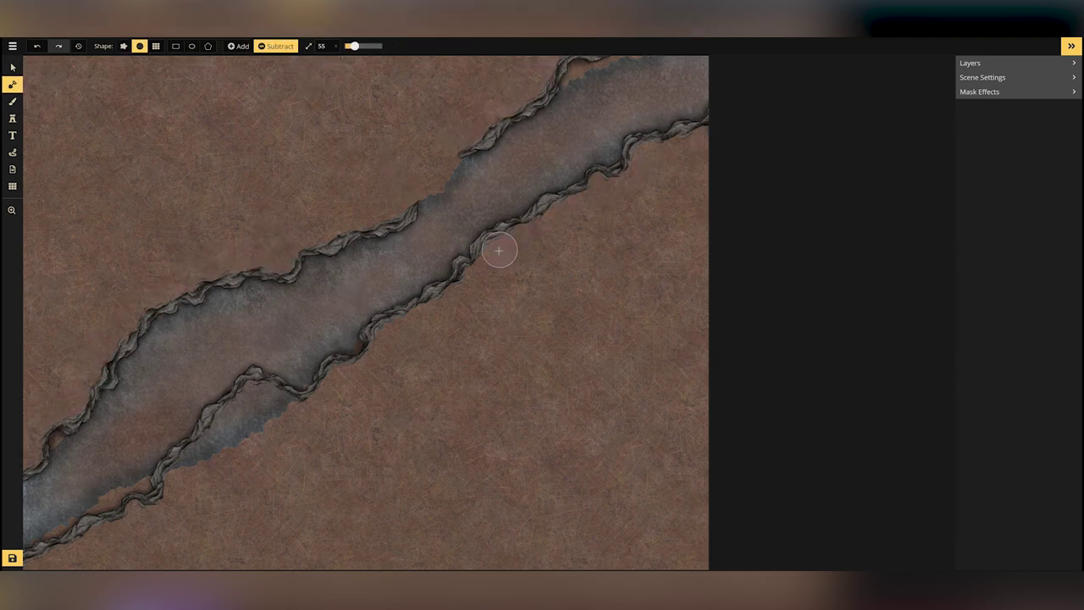
Add a curved side area of floor above the upper cliff wall with the mask brush, smoothing its outline at size 19
{"action": "left_click", "coordinate": [239, 47]}
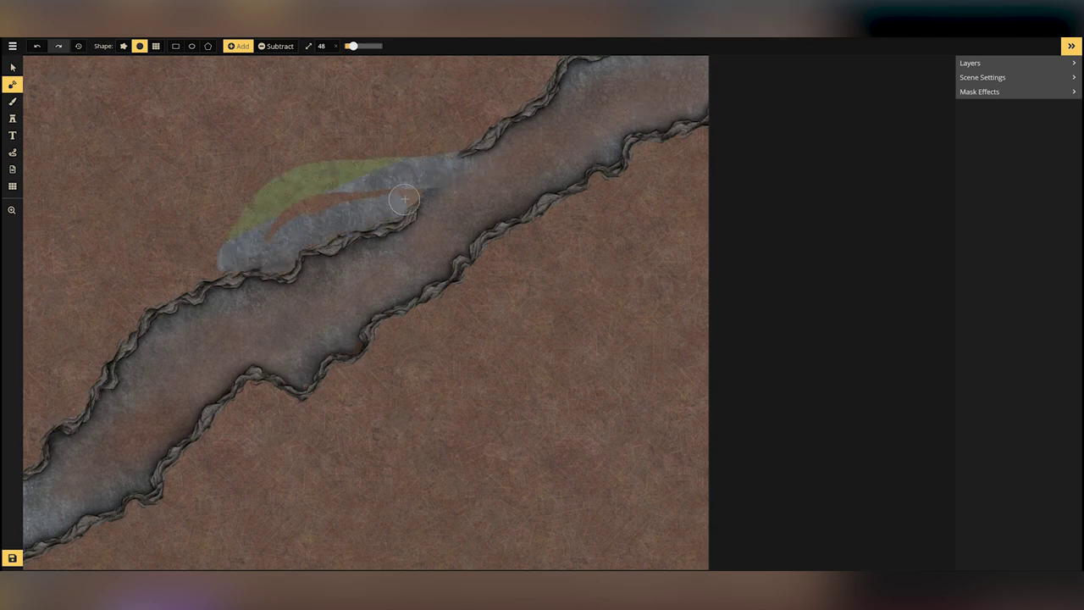
{"action": "left_click_drag", "start_coordinate": [262, 214], "coordinate": [266, 212]}
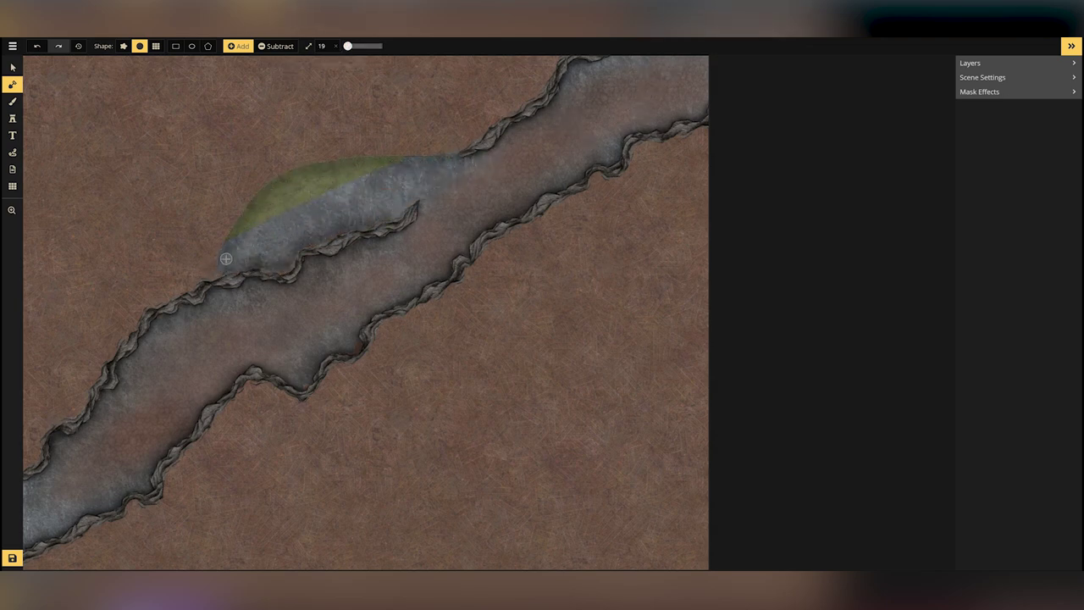
Place the sixth cliff variant with shadow None, rotated to about 84 degrees, along the side area's upper-right edge
{"action": "left_click", "coordinate": [14, 120]}
{"action": "left_click", "coordinate": [294, 167]}
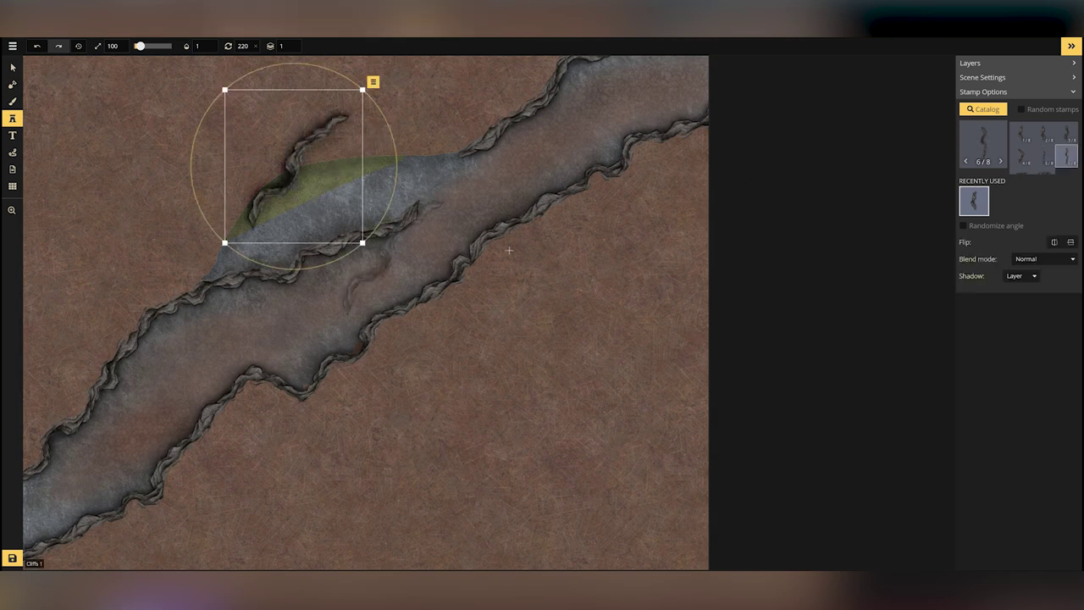
{"action": "left_click", "coordinate": [13, 68]}
{"action": "left_click_drag", "start_coordinate": [286, 273], "coordinate": [222, 242]}
{"action": "left_click_drag", "start_coordinate": [340, 163], "coordinate": [448, 158]}
{"action": "left_click_drag", "start_coordinate": [455, 237], "coordinate": [449, 241]}
{"action": "left_click_drag", "start_coordinate": [433, 163], "coordinate": [434, 155]}
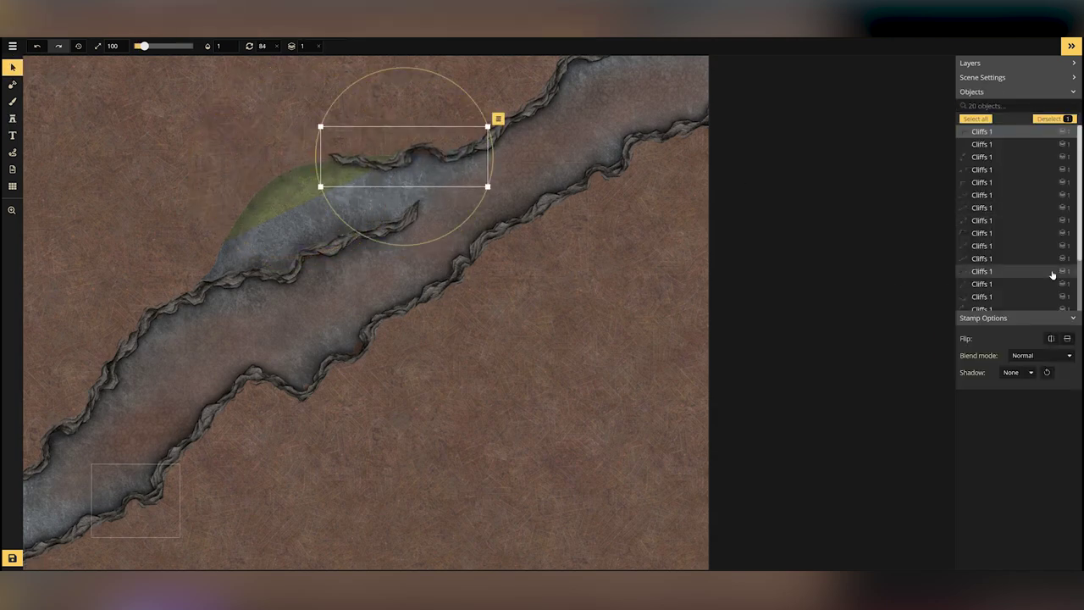
{"action": "key", "text": "s"}
{"action": "left_click", "coordinate": [1021, 156]}
{"action": "left_click", "coordinate": [268, 176]}
{"action": "key", "text": "Delete"}
Place the seventh, corner-shaped cliff variant at the top of the side area with shadow None and rotate it around the outline
{"action": "scroll", "coordinate": [1022, 161], "scroll_direction": "down", "scroll_amount": 1}
{"action": "left_click", "coordinate": [1022, 170]}
{"action": "left_click", "coordinate": [306, 167]}
{"action": "left_click", "coordinate": [1022, 276]}
{"action": "left_click", "coordinate": [996, 319]}
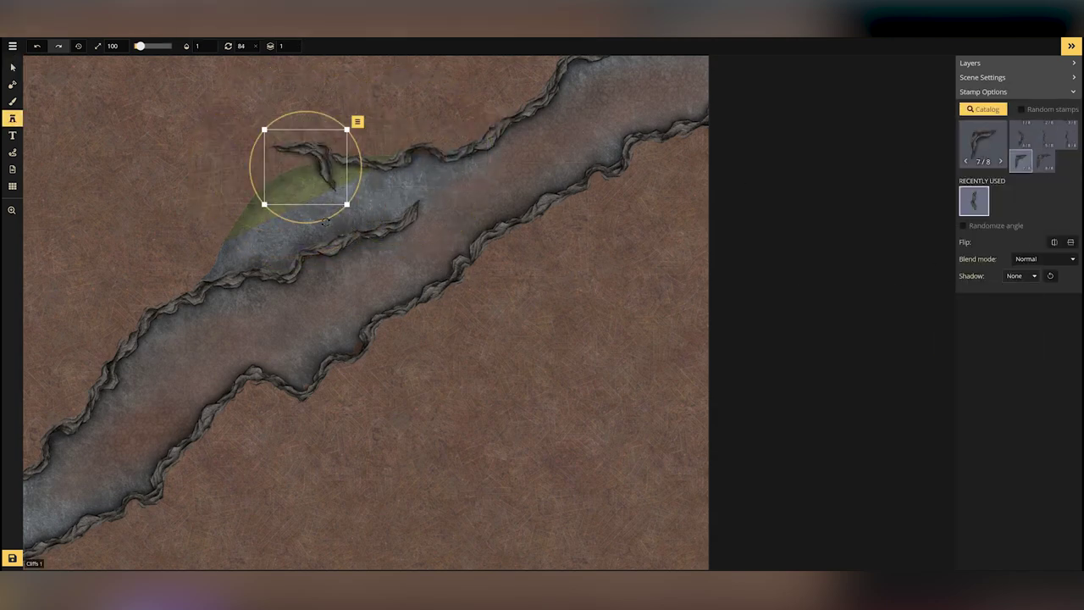
{"action": "left_click_drag", "start_coordinate": [306, 237], "coordinate": [360, 211]}
Add another cliff piece to the side area's upper-left edge and rotate it to continue from the corner piece
{"action": "left_click", "coordinate": [1021, 138]}
{"action": "left_click", "coordinate": [180, 204]}
{"action": "left_click_drag", "start_coordinate": [181, 203], "coordinate": [260, 208]}
{"action": "left_click_drag", "start_coordinate": [287, 270], "coordinate": [276, 258]}
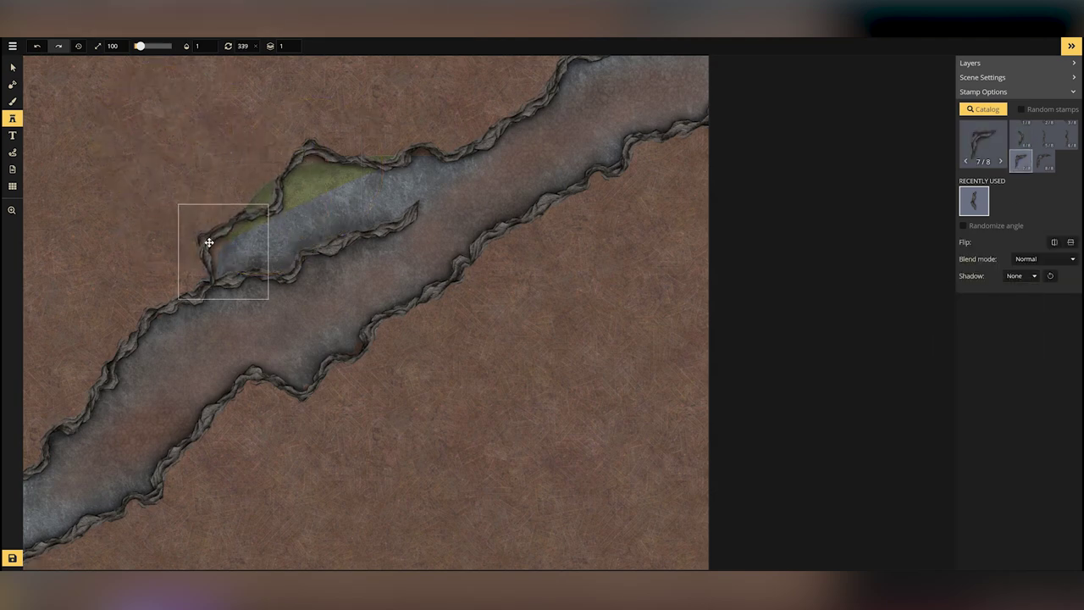
Trim the floor outside the side area's cliffs and fill the gaps inside them with the mask brush
{"action": "left_click", "coordinate": [12, 103]}
{"action": "left_click", "coordinate": [13, 85]}
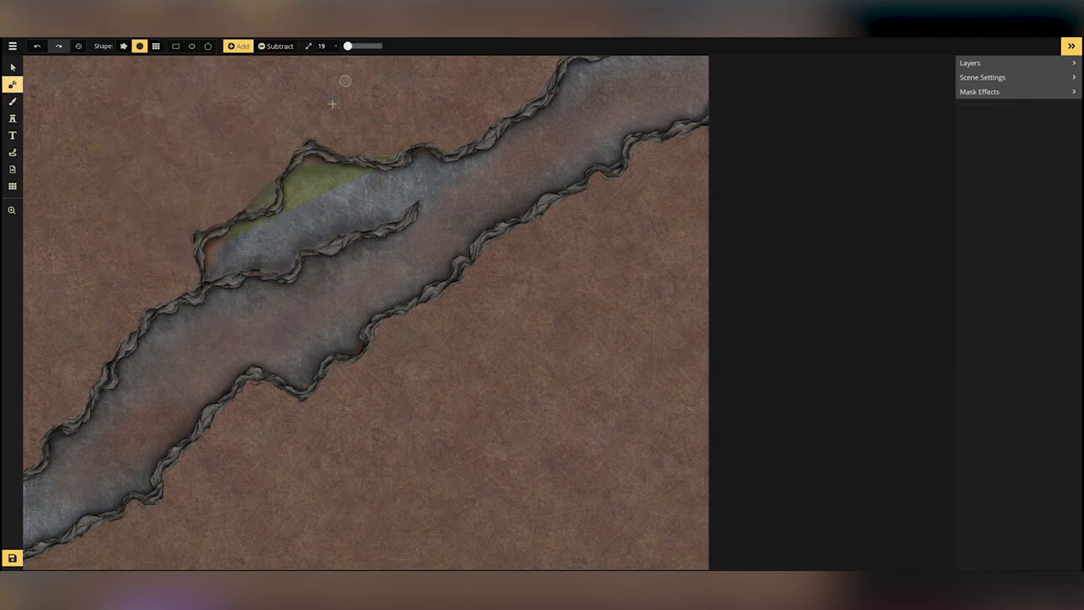
{"action": "left_click", "coordinate": [282, 50]}
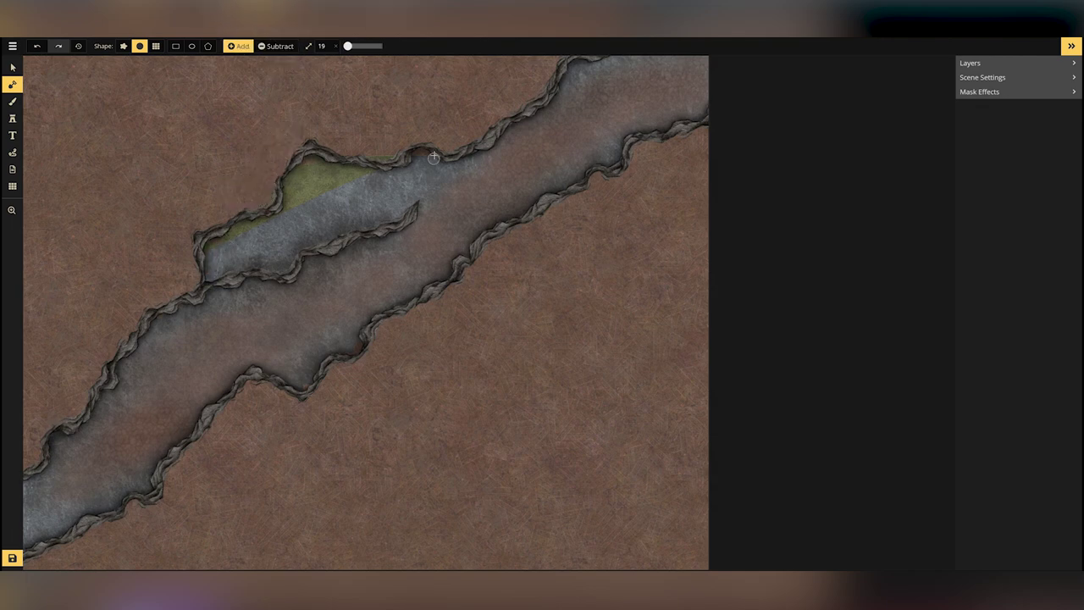
Paint the side area's floor with grey stone at brush size 51, blending in dark stone and brown dirt at softness 1
{"action": "key", "text": "b"}
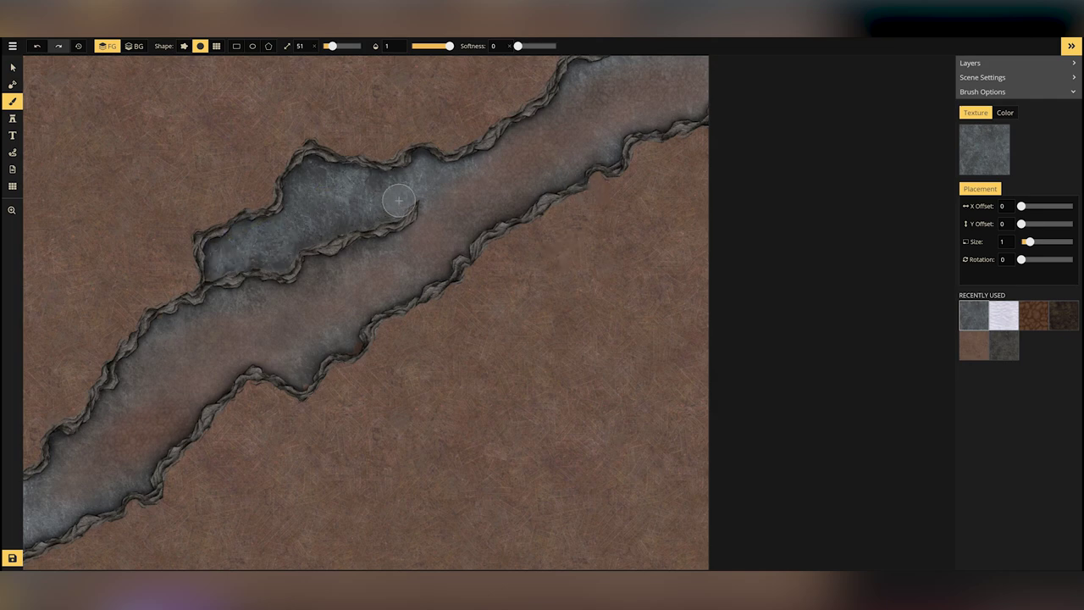
{"action": "left_click", "coordinate": [1003, 348]}
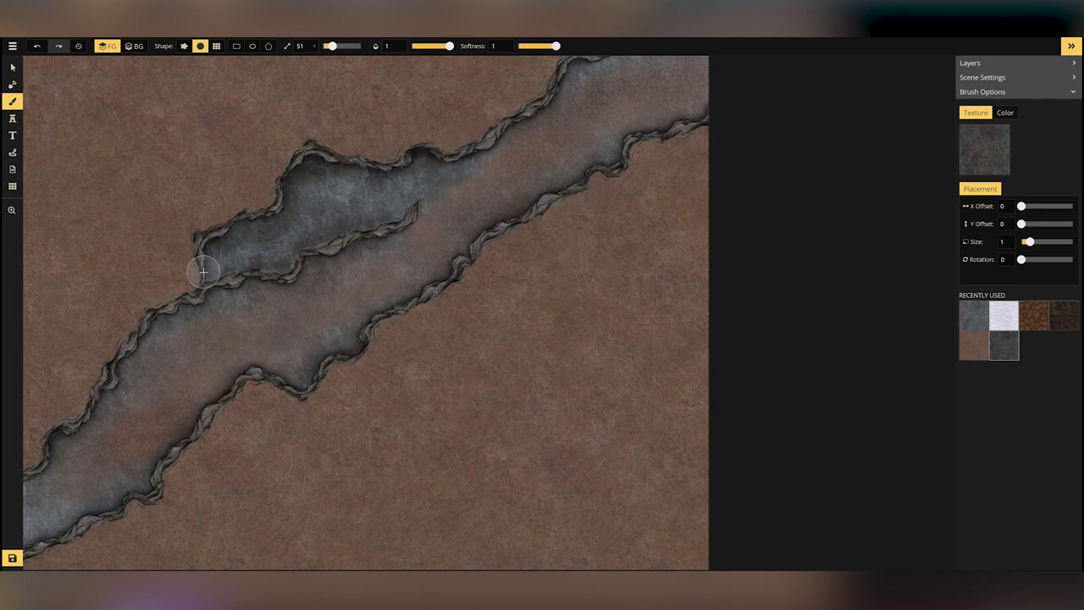
{"action": "left_click", "coordinate": [1003, 347]}
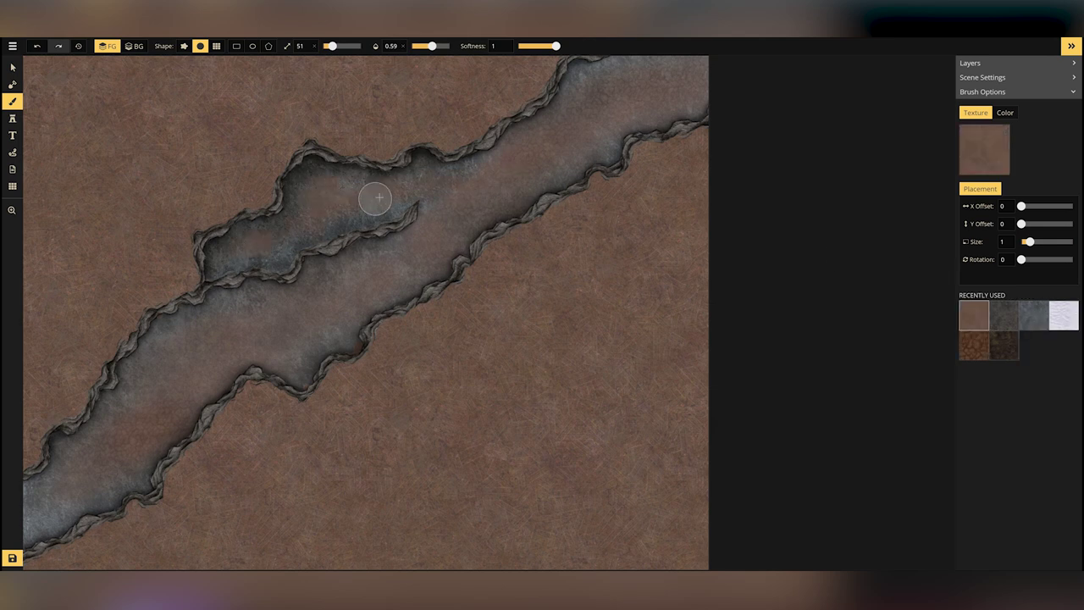
Blend brown cobblestone into the floor and shade along the cliffs with the near-black texture at size 44 and opacity 0.31
{"action": "left_click", "coordinate": [984, 349]}
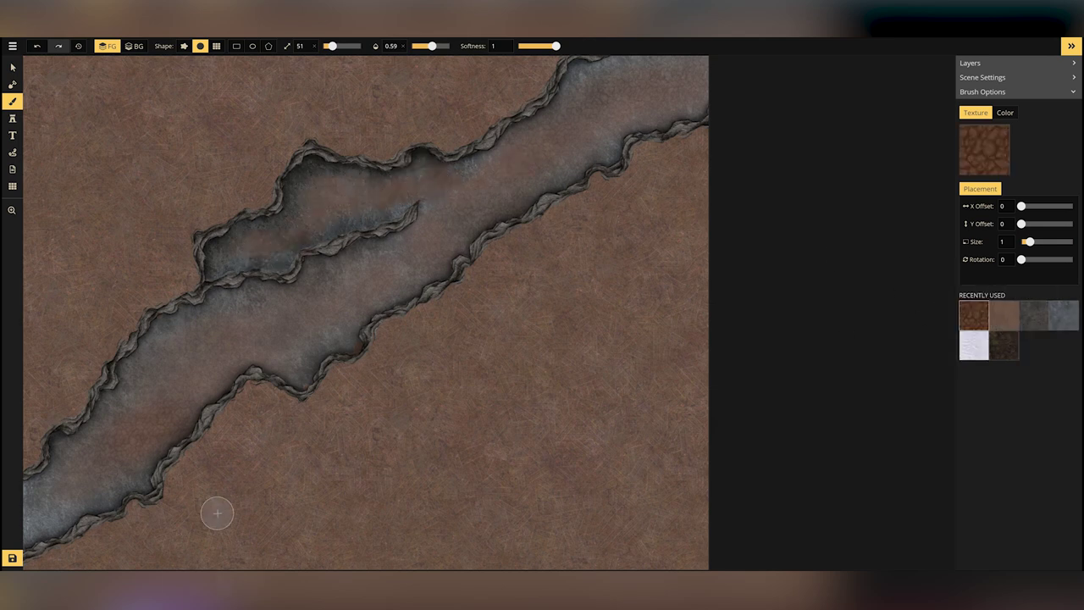
{"action": "left_click", "coordinate": [984, 149]}
{"action": "left_click", "coordinate": [378, 140]}
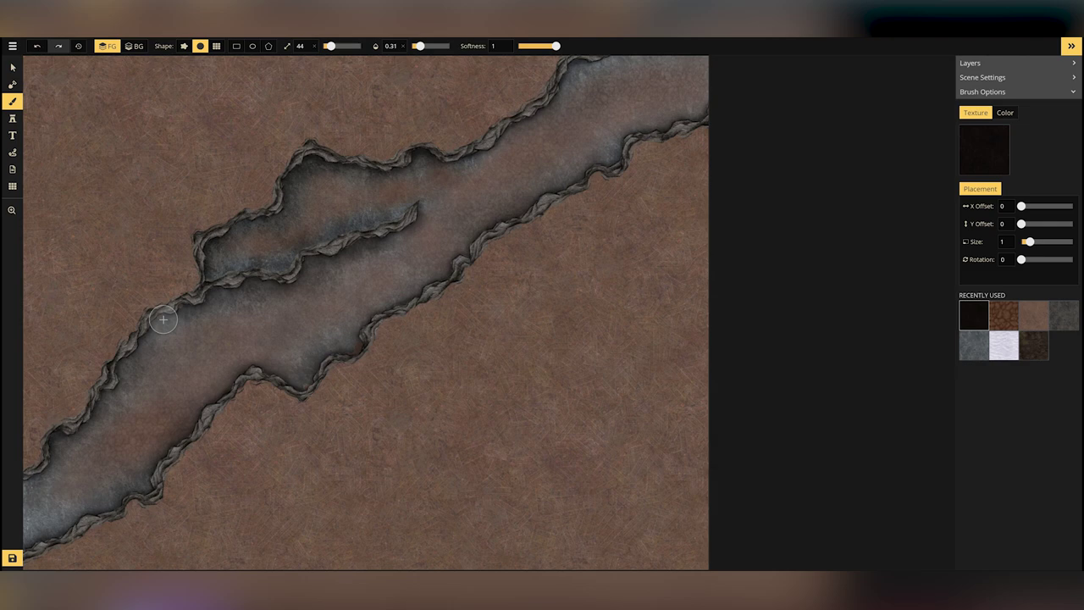
Place the sixth cliff variant at size 130 with shadow None, rotated to 227 degrees, just outside the lower wall's upper-right section
{"action": "left_click", "coordinate": [13, 119]}
{"action": "scroll", "coordinate": [520, 418], "scroll_direction": "up", "scroll_amount": 3}
{"action": "left_click", "coordinate": [520, 417]}
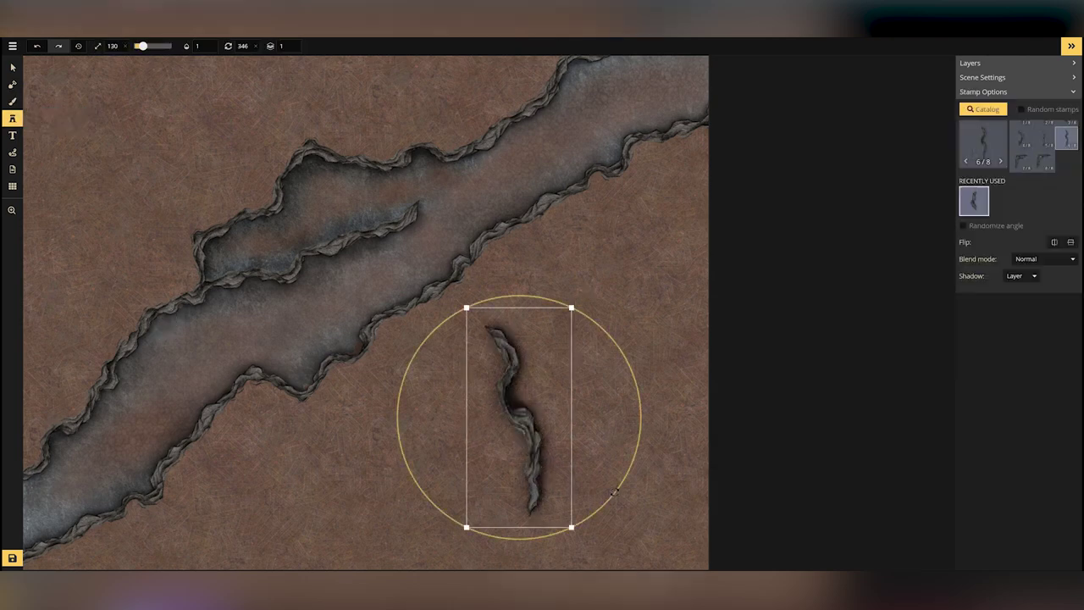
{"action": "left_click_drag", "start_coordinate": [620, 492], "coordinate": [614, 341]}
{"action": "left_click", "coordinate": [1022, 276]}
{"action": "left_click", "coordinate": [1015, 294]}
{"action": "left_click_drag", "start_coordinate": [518, 422], "coordinate": [501, 375]}
{"action": "left_click_drag", "start_coordinate": [511, 493], "coordinate": [552, 423]}
{"action": "left_click_drag", "start_coordinate": [450, 399], "coordinate": [537, 248]}
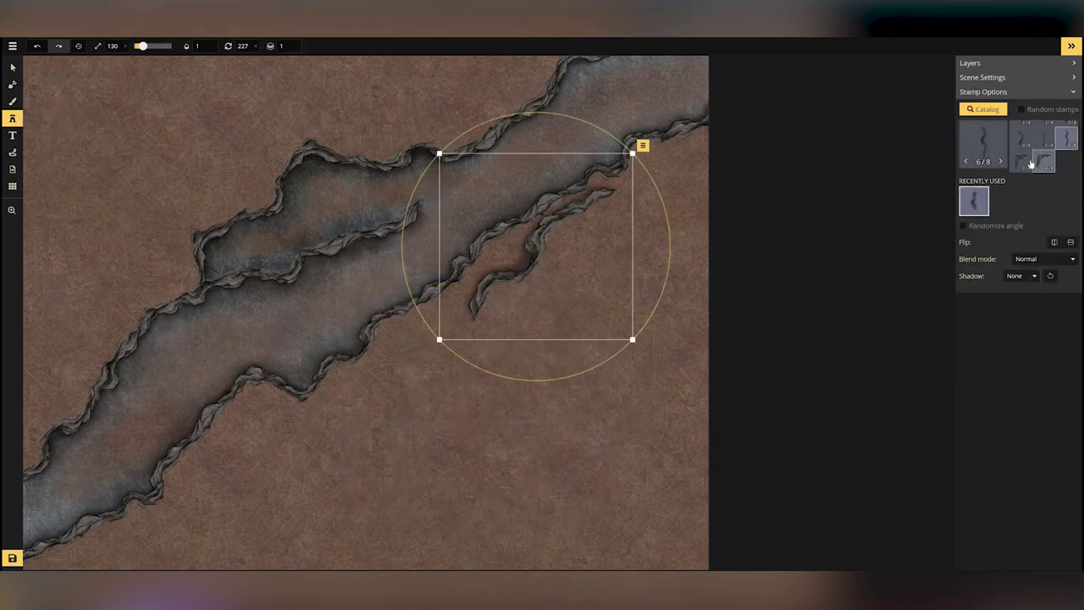
Place the fifth cliff variant with shadow None, rotated to 254 degrees, to extend the outer lower wall to the map's right edge
{"action": "left_click", "coordinate": [1043, 138]}
{"action": "left_click", "coordinate": [618, 258]}
{"action": "left_click", "coordinate": [1022, 276]}
{"action": "left_click", "coordinate": [1015, 293]}
{"action": "left_click_drag", "start_coordinate": [627, 375], "coordinate": [608, 374]}
{"action": "left_click_drag", "start_coordinate": [582, 267], "coordinate": [648, 166]}
{"action": "left_click_drag", "start_coordinate": [652, 272], "coordinate": [623, 264]}
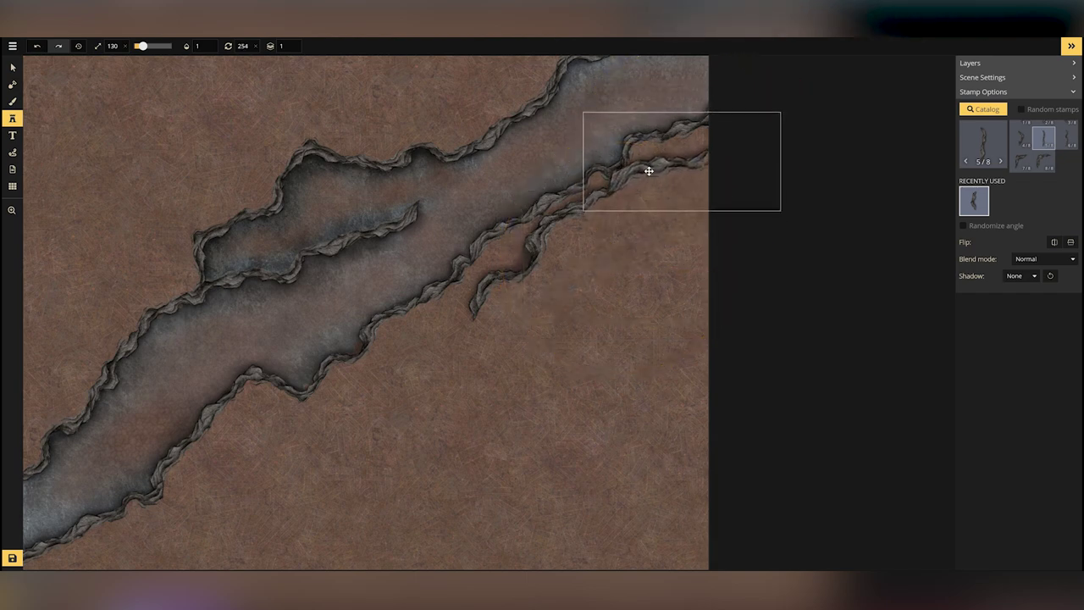
Extend the outer lower wall down-left from its open end with more cliff stamps, including the third variant, with shadow None
{"action": "left_click", "coordinate": [1042, 138]}
{"action": "left_click", "coordinate": [1022, 276]}
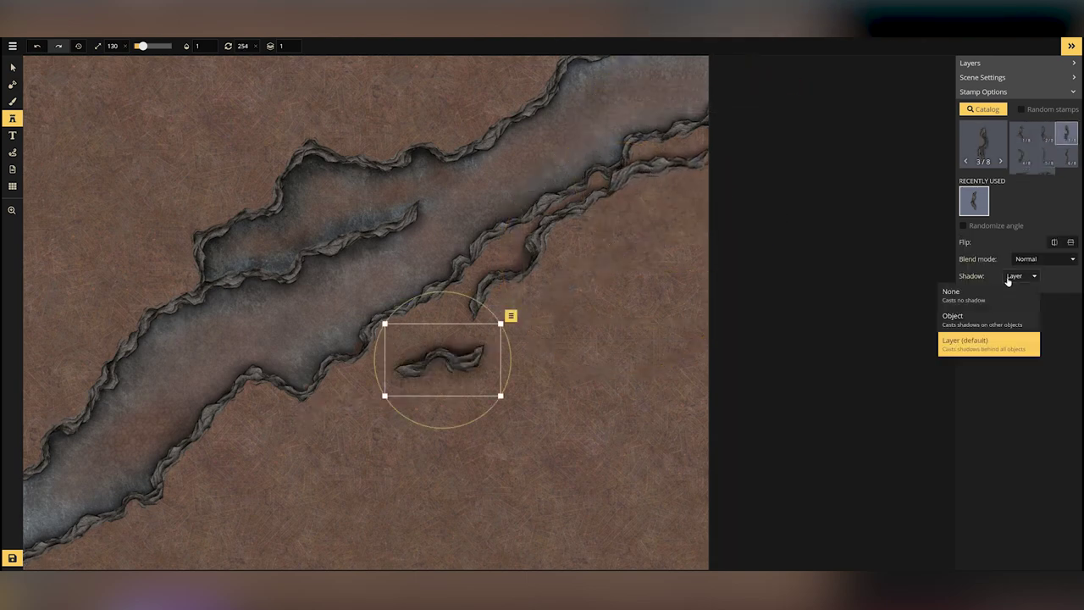
{"action": "left_click", "coordinate": [987, 343]}
{"action": "left_click", "coordinate": [1022, 277]}
{"action": "left_click", "coordinate": [1014, 293]}
{"action": "left_click_drag", "start_coordinate": [458, 424], "coordinate": [409, 404]}
{"action": "left_click_drag", "start_coordinate": [441, 481], "coordinate": [383, 476]}
{"action": "left_click_drag", "start_coordinate": [432, 410], "coordinate": [412, 360]}
{"action": "left_click_drag", "start_coordinate": [388, 429], "coordinate": [399, 432]}
{"action": "left_click_drag", "start_coordinate": [408, 366], "coordinate": [418, 387]}
{"action": "left_click_drag", "start_coordinate": [371, 459], "coordinate": [442, 449]}
{"action": "left_click_drag", "start_coordinate": [408, 358], "coordinate": [421, 370]}
{"action": "scroll", "coordinate": [1026, 161], "scroll_direction": "down", "scroll_amount": 1}
Shape the outer lower wall's bottom bend with the seventh variant at 203 degrees and a horizontally flipped copy at 169 degrees, shadow None
{"action": "left_click", "coordinate": [1026, 163]}
{"action": "left_click", "coordinate": [600, 328]}
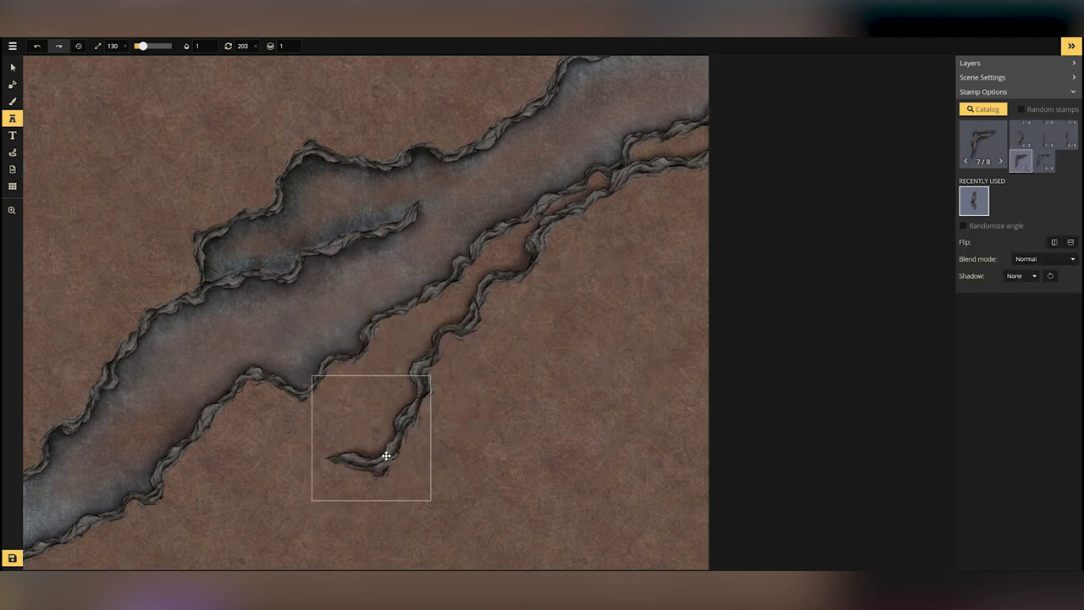
{"action": "left_click", "coordinate": [604, 343]}
{"action": "left_click", "coordinate": [1054, 243]}
{"action": "left_click", "coordinate": [1023, 278]}
{"action": "left_click", "coordinate": [1015, 293]}
{"action": "left_click_drag", "start_coordinate": [598, 362], "coordinate": [319, 463]}
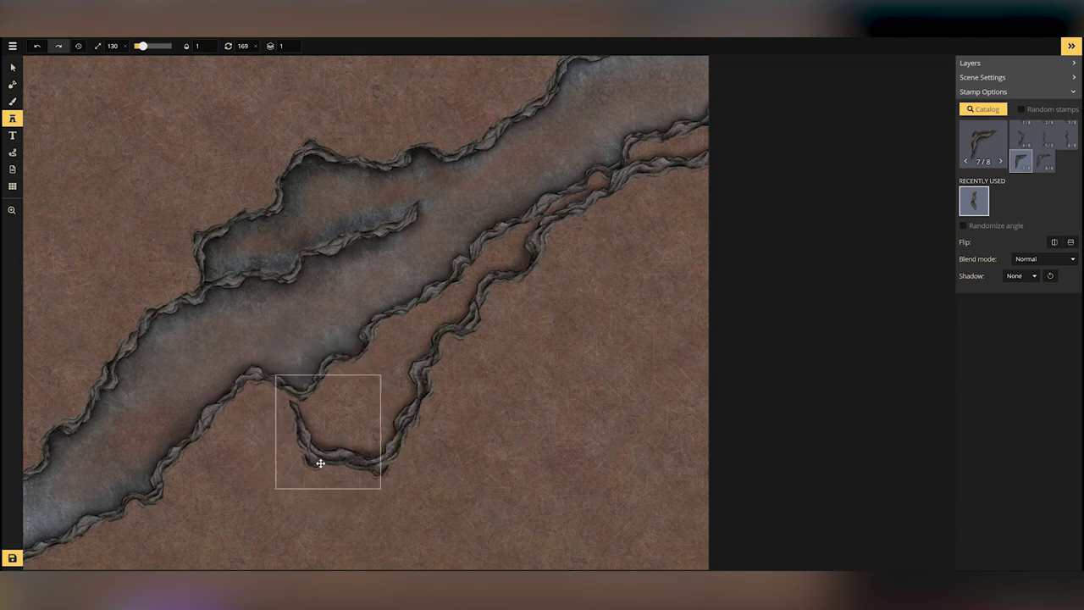
Carry the outer lower wall to the map's lower-left edge with the eighth variant at 68 degrees, first at 225 and sixth at 223
{"action": "left_click", "coordinate": [1044, 161]}
{"action": "left_click", "coordinate": [506, 439]}
{"action": "left_click", "coordinate": [1015, 278]}
{"action": "left_click", "coordinate": [1015, 293]}
{"action": "left_click_drag", "start_coordinate": [521, 449], "coordinate": [254, 480]}
{"action": "left_click_drag", "start_coordinate": [306, 515], "coordinate": [272, 381]}
{"action": "left_click_drag", "start_coordinate": [254, 450], "coordinate": [283, 409]}
{"action": "left_click_drag", "start_coordinate": [334, 361], "coordinate": [361, 416]}
{"action": "left_click_drag", "start_coordinate": [285, 411], "coordinate": [291, 419]}
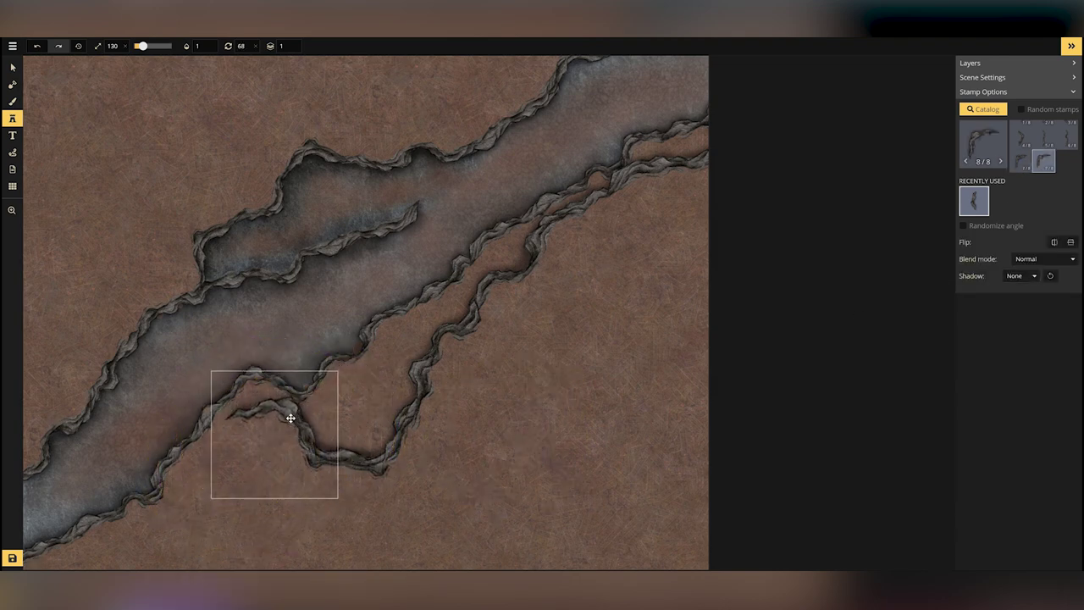
{"action": "left_click", "coordinate": [1051, 152]}
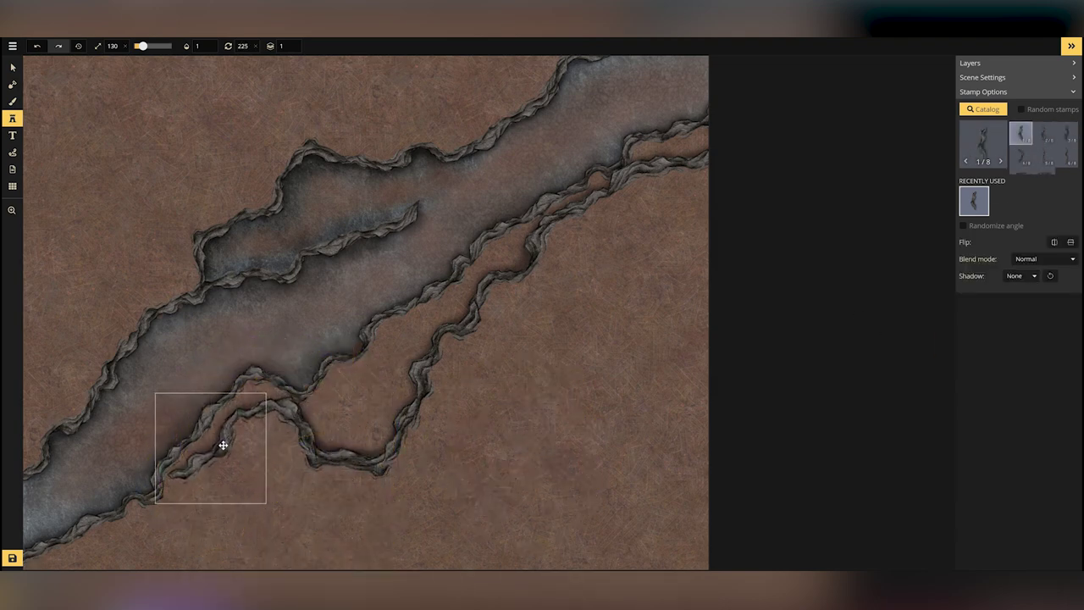
{"action": "left_click", "coordinate": [1066, 157]}
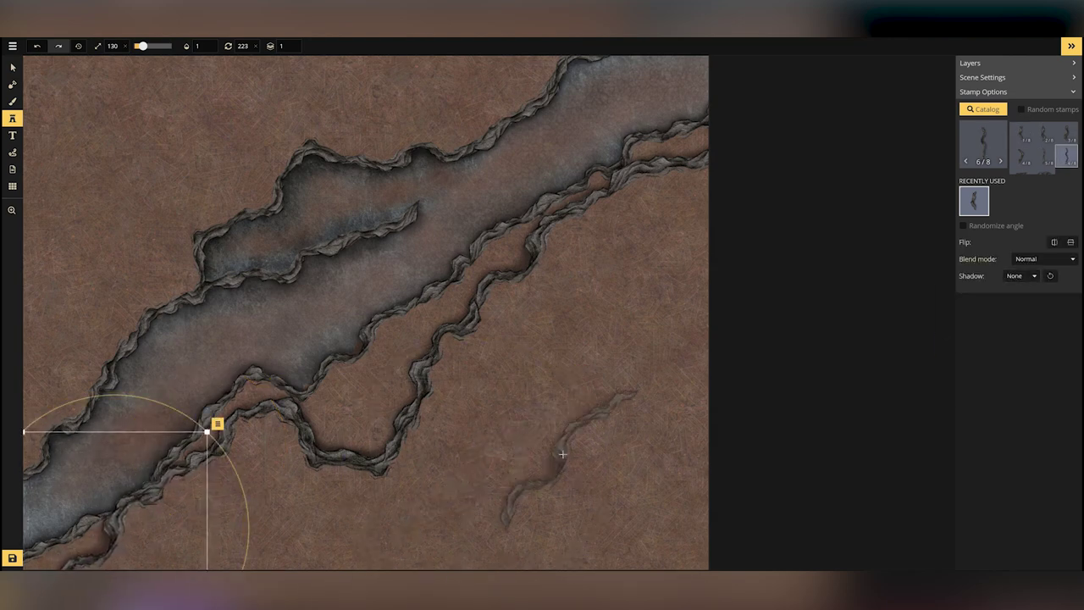
Place the sixth cliff variant just outside the upper wall's left end as the start of an outer upper wall
{"action": "scroll", "coordinate": [165, 127], "scroll_direction": "down", "scroll_amount": 10}
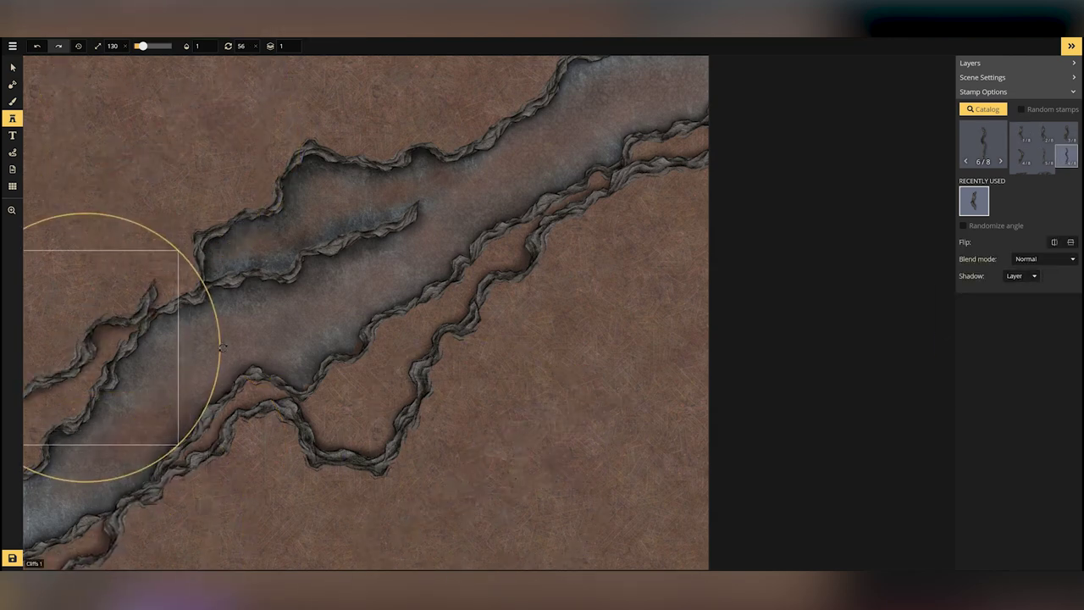
{"action": "left_click", "coordinate": [88, 344]}
{"action": "left_click_drag", "start_coordinate": [88, 344], "coordinate": [72, 369]}
Place the fifth cliff variant with shadow None, continuing the outer upper wall past the side area's left corner
{"action": "left_click", "coordinate": [1044, 156]}
{"action": "left_click", "coordinate": [175, 189]}
{"action": "left_click", "coordinate": [1022, 276]}
{"action": "left_click", "coordinate": [1000, 295]}
{"action": "left_click_drag", "start_coordinate": [175, 189], "coordinate": [170, 250]}
{"action": "left_click", "coordinate": [169, 250]}
{"action": "key", "text": "Left"}
{"action": "scroll", "coordinate": [423, 141], "scroll_direction": "up", "scroll_amount": 3}
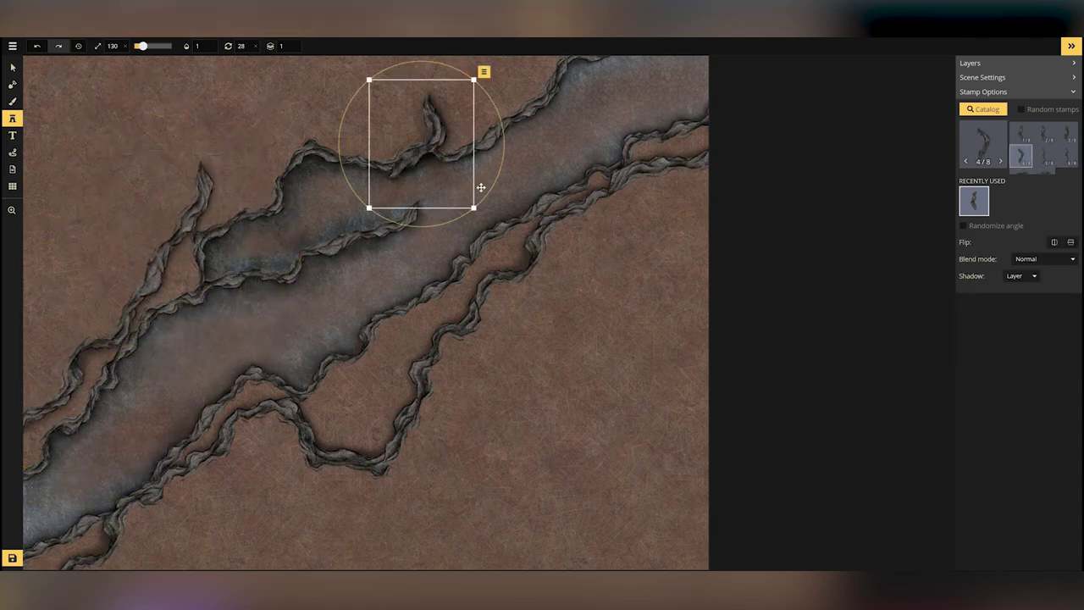
Add the fourth cliff variant above the side area and fit the seventh variant as the outer upper wall's upper-left corner
{"action": "left_click_drag", "start_coordinate": [301, 131], "coordinate": [302, 135]}
{"action": "scroll", "coordinate": [1025, 161], "scroll_direction": "down", "scroll_amount": 1}
{"action": "left_click", "coordinate": [1024, 163]}
{"action": "left_click", "coordinate": [382, 128]}
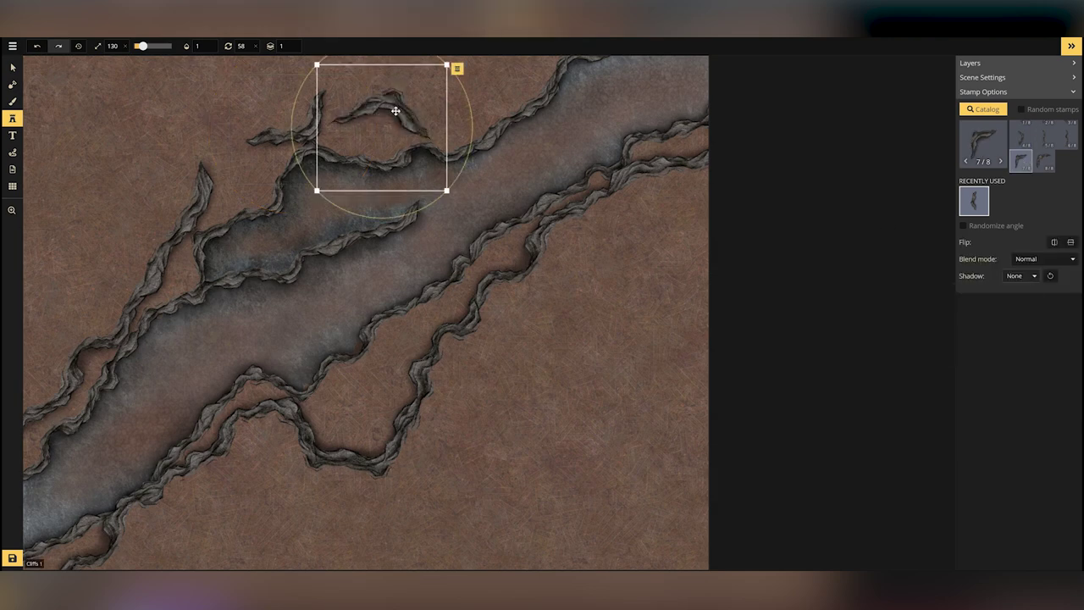
{"action": "scroll", "coordinate": [233, 142], "scroll_direction": "down", "scroll_amount": 5}
{"action": "left_click_drag", "start_coordinate": [395, 110], "coordinate": [218, 142]}
{"action": "left_click", "coordinate": [12, 68]}
{"action": "left_click", "coordinate": [12, 119]}
Extend the outer upper wall toward the map's top edge with the fifth variant and the third variant at 91 degrees, shadow None
{"action": "left_click", "coordinate": [1044, 156]}
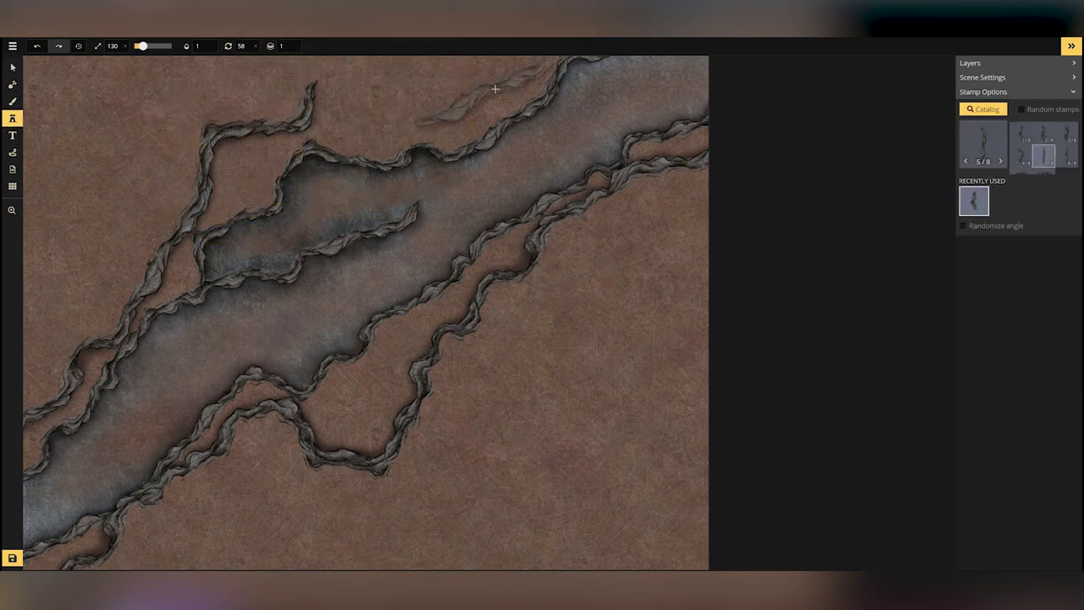
{"action": "left_click", "coordinate": [491, 89]}
{"action": "left_click", "coordinate": [1021, 276]}
{"action": "left_click", "coordinate": [1067, 134]}
{"action": "left_click", "coordinate": [398, 86]}
{"action": "left_click", "coordinate": [1020, 277]}
{"action": "left_click", "coordinate": [1007, 292]}
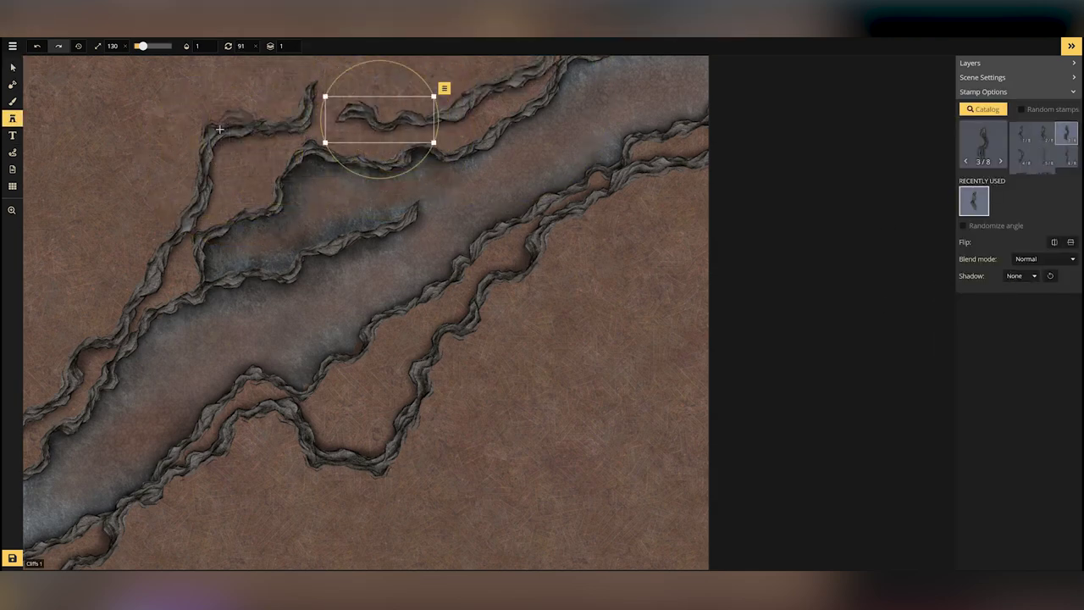
Replace the misfitting cliff stamp above the side area with the second variant rotated to 83 degrees, bridging the outer upper wall's gap
{"action": "left_click", "coordinate": [12, 68]}
{"action": "left_click", "coordinate": [297, 123]}
{"action": "key", "text": "Delete"}
{"action": "left_click", "coordinate": [12, 118]}
{"action": "left_click", "coordinate": [1044, 134]}
{"action": "left_click", "coordinate": [300, 125]}
{"action": "left_click_drag", "start_coordinate": [281, 198], "coordinate": [290, 201]}
{"action": "left_click_drag", "start_coordinate": [276, 122], "coordinate": [285, 116]}
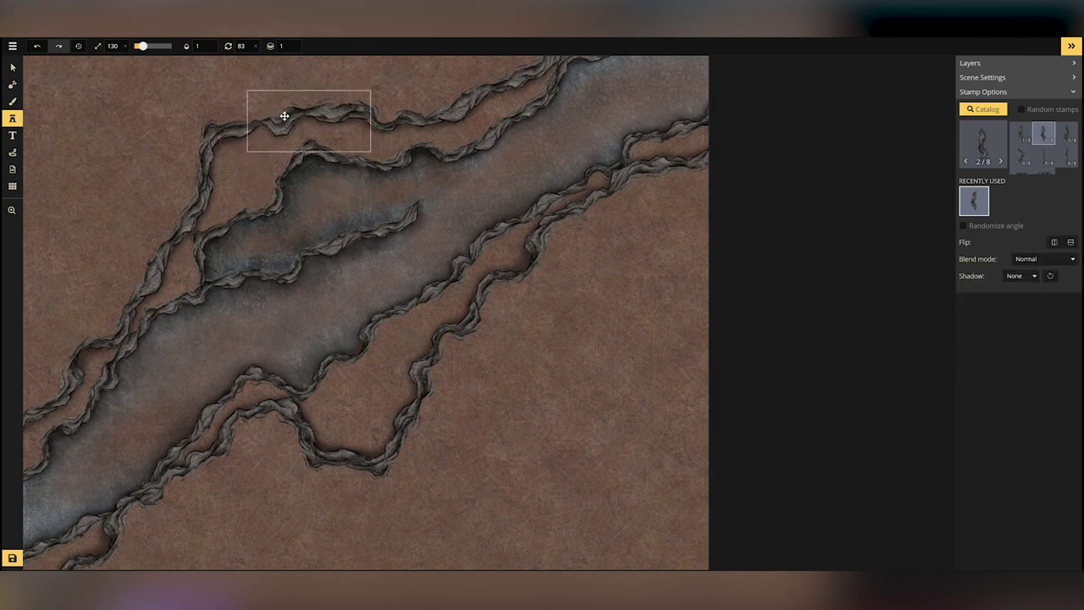
Nudge the outer upper wall's corner stamp slightly up and right to line up with its neighbours
{"action": "left_click", "coordinate": [12, 67]}
{"action": "left_click_drag", "start_coordinate": [210, 149], "coordinate": [215, 144]}
{"action": "left_click", "coordinate": [121, 113]}
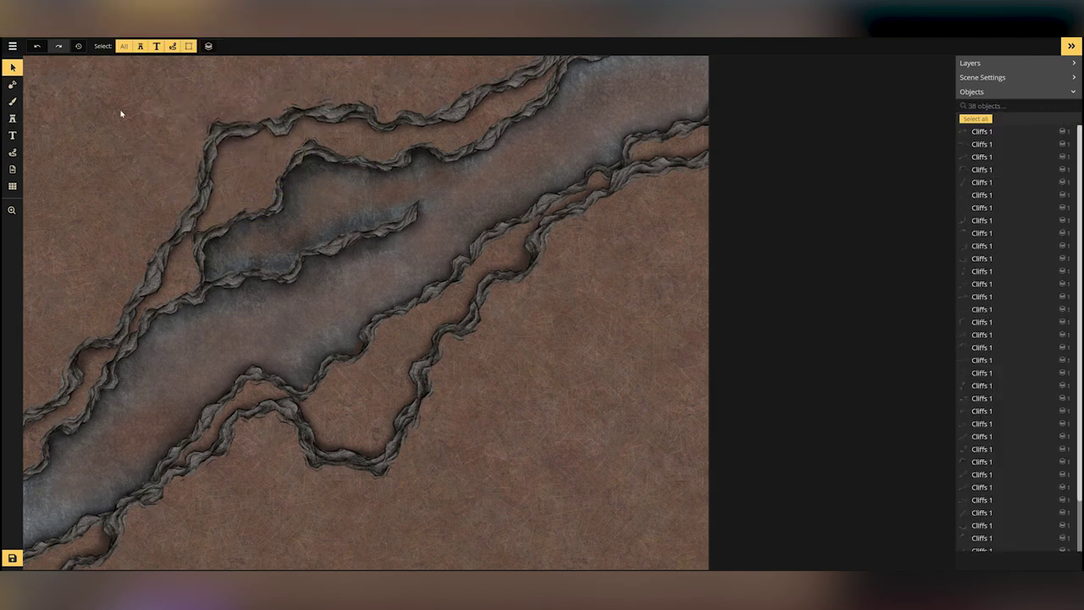
Paint the ground outside the valley floor with grey stone at brush size 173, opacity 1 and softness 0
{"action": "left_click", "coordinate": [12, 101]}
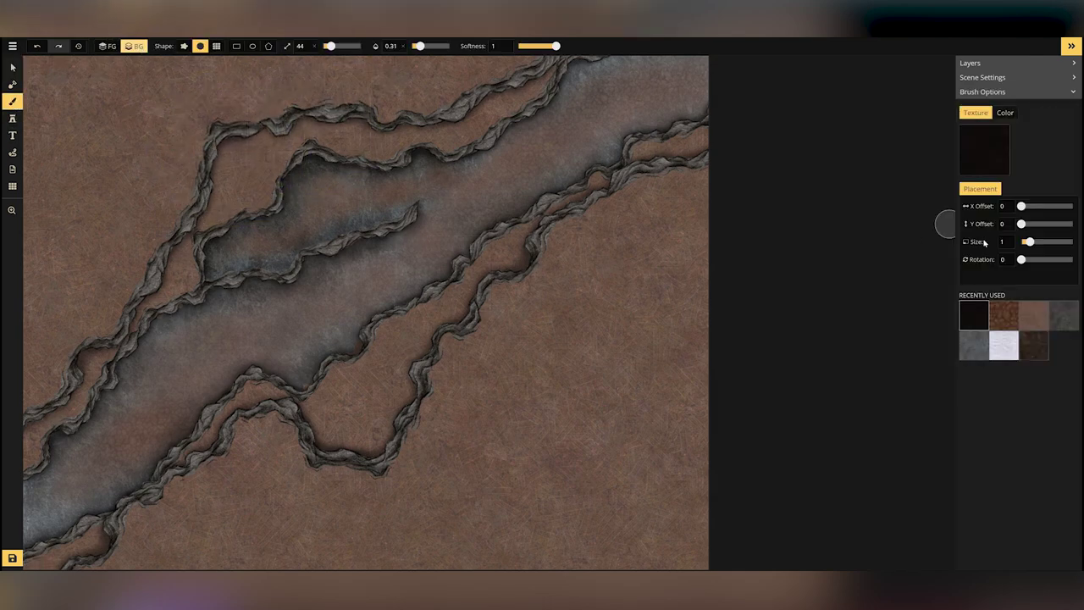
{"action": "left_click_drag", "start_coordinate": [293, 155], "coordinate": [81, 122]}
{"action": "left_click_drag", "start_coordinate": [331, 46], "coordinate": [356, 46]}
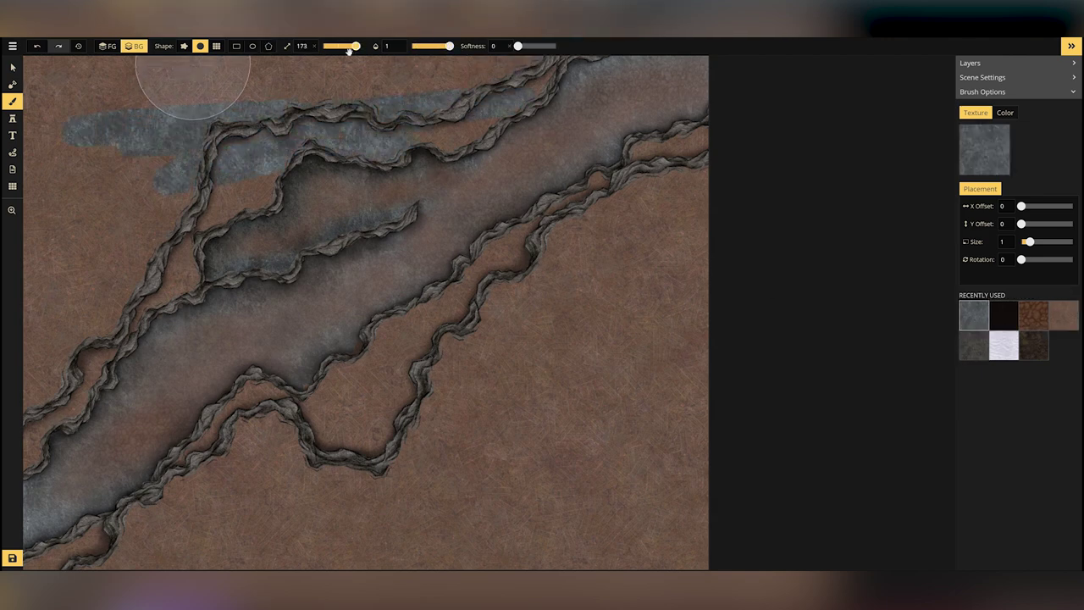
{"action": "mouse_move", "coordinate": [194, 85]}
{"action": "left_mouse_down"}
{"action": "mouse_move", "coordinate": [709, 506]}
{"action": "mouse_move", "coordinate": [121, 518]}
{"action": "left_mouse_up"}
Darken the ledges between the inner and outer cliffs with the near-black texture at size 58, opacity 0.25 and softness 0
{"action": "left_click", "coordinate": [1004, 315]}
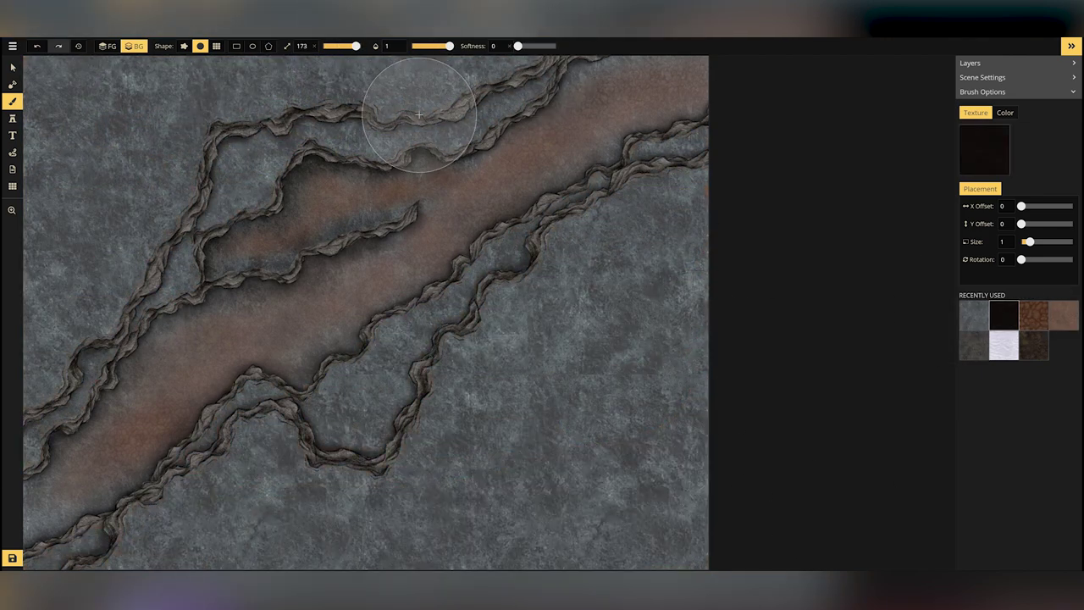
{"action": "left_click_drag", "start_coordinate": [449, 46], "coordinate": [417, 45]}
{"action": "left_click_drag", "start_coordinate": [380, 181], "coordinate": [310, 175]}
{"action": "left_click", "coordinate": [37, 46]}
{"action": "left_click_drag", "start_coordinate": [356, 45], "coordinate": [334, 46]}
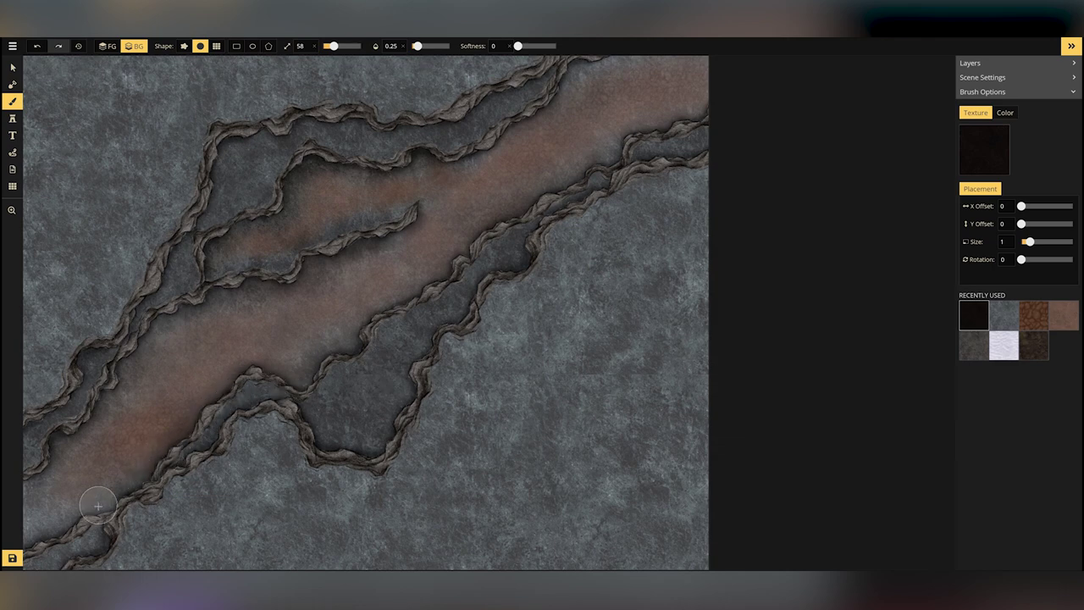
Lower the opacity of the outer upper wall's cliff stamps to about 0.9
{"action": "left_click", "coordinate": [12, 67]}
{"action": "left_click", "coordinate": [216, 131]}
{"action": "left_click_drag", "start_coordinate": [164, 77], "coordinate": [444, 113]}
{"action": "left_click_drag", "start_coordinate": [130, 183], "coordinate": [157, 222]}
{"action": "left_click_drag", "start_coordinate": [156, 72], "coordinate": [444, 108]}
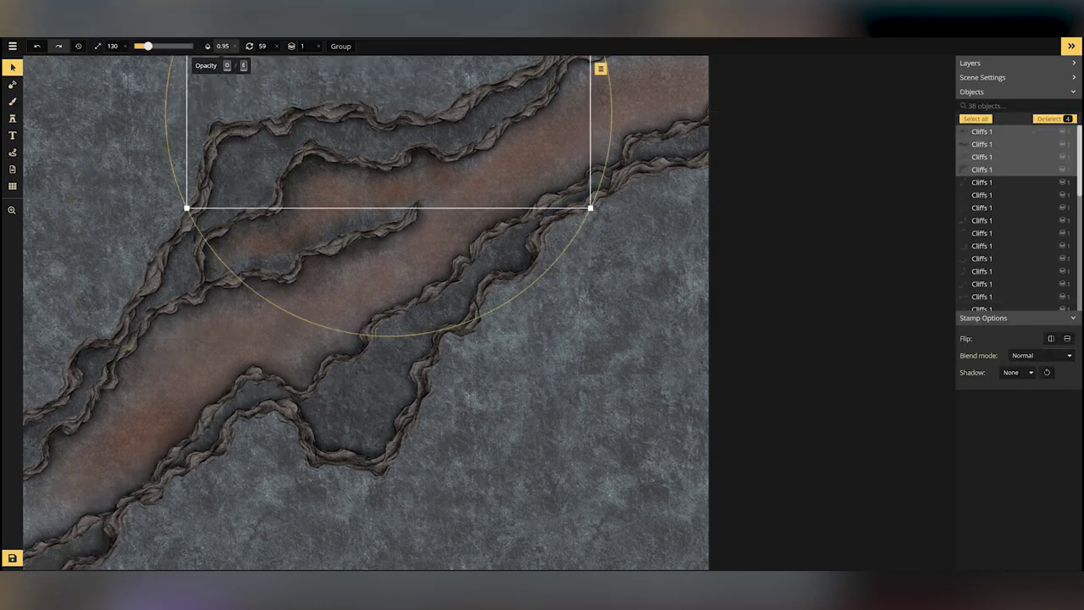
{"action": "left_click_drag", "start_coordinate": [75, 227], "coordinate": [111, 282]}
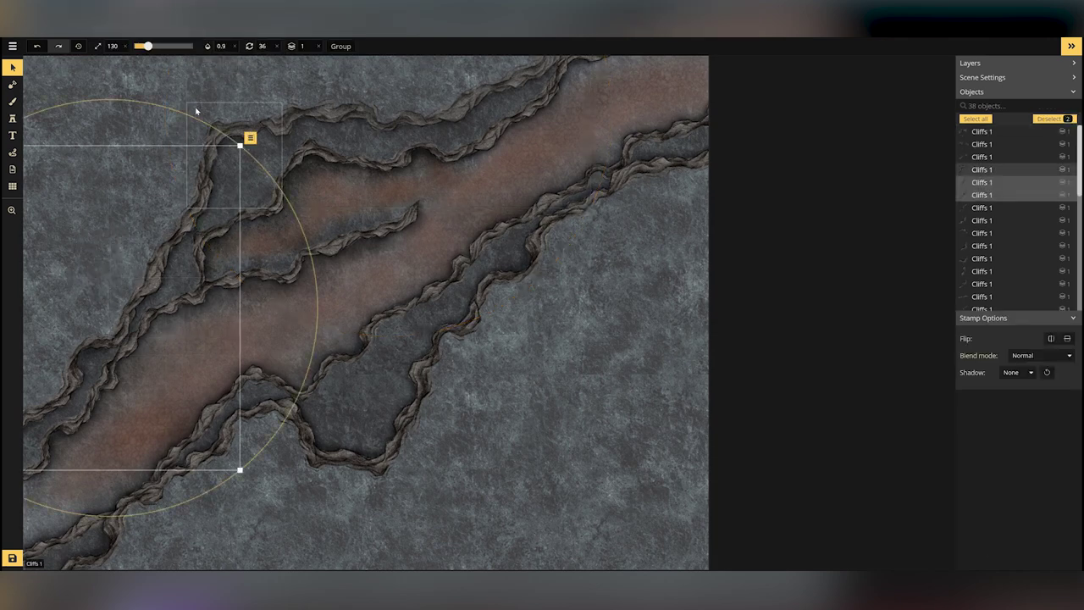
Lower the opacity of the outer lower wall's cliff stamps one after another, setting the right-edge piece to 0.65
{"action": "left_click", "coordinate": [797, 296]}
{"action": "left_click_drag", "start_coordinate": [609, 227], "coordinate": [610, 209]}
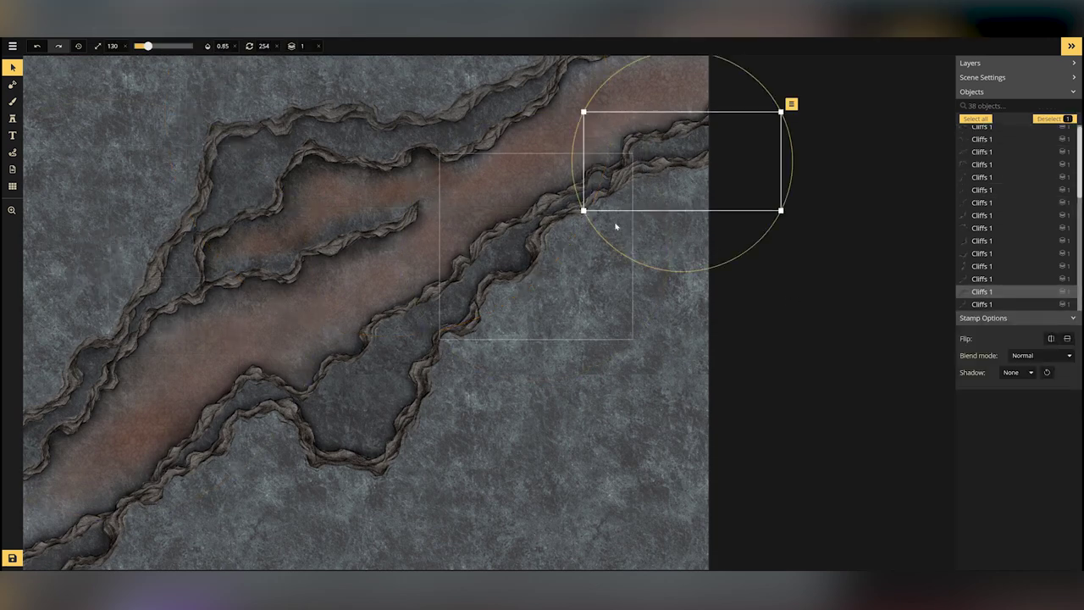
{"action": "left_click", "coordinate": [540, 295]}
{"action": "left_click", "coordinate": [439, 364]}
{"action": "left_click", "coordinate": [401, 422]}
{"action": "left_click", "coordinate": [360, 478]}
{"action": "left_click_drag", "start_coordinate": [360, 478], "coordinate": [311, 465]}
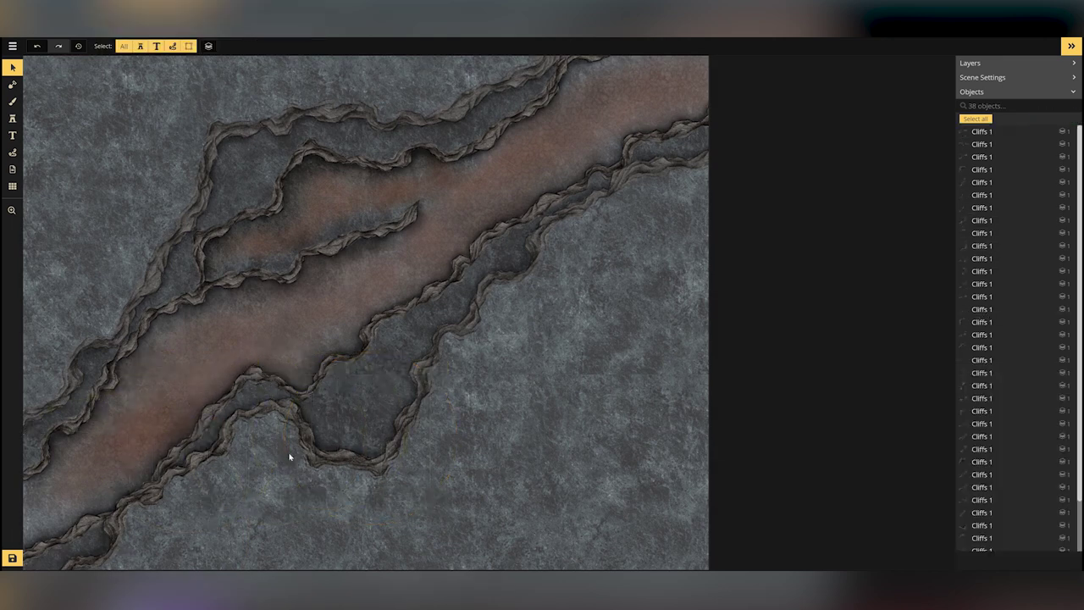
{"action": "left_click", "coordinate": [200, 465]}
{"action": "left_click", "coordinate": [155, 508]}
{"action": "left_click", "coordinate": [108, 563]}
{"action": "left_click", "coordinate": [292, 461]}
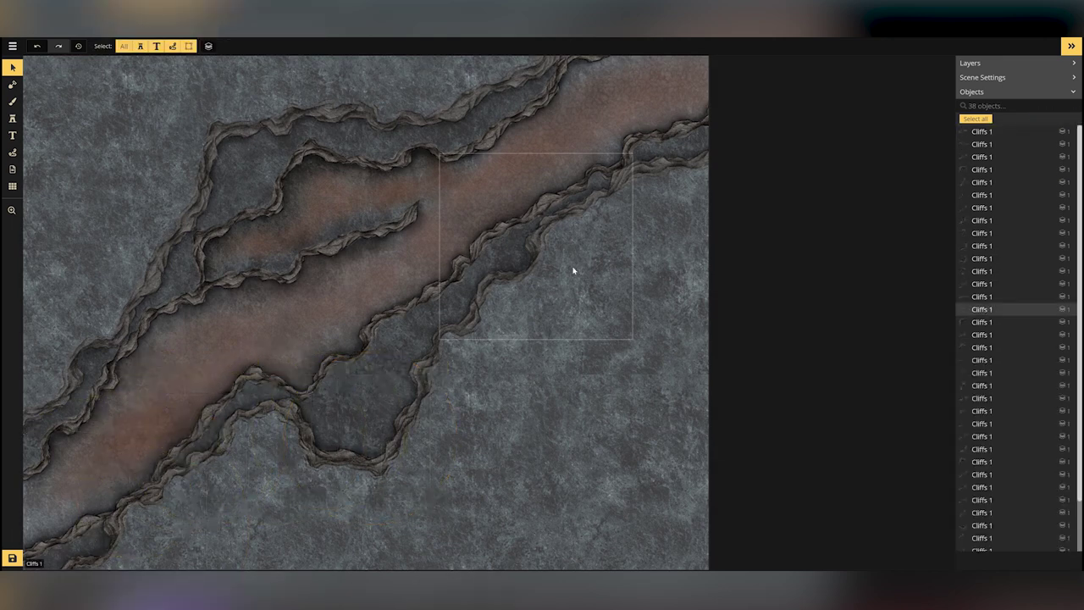
Blend dark stone and grey stone into the ledges at brush size 45, opacity 0.58 and softness 1
{"action": "key", "text": "b"}
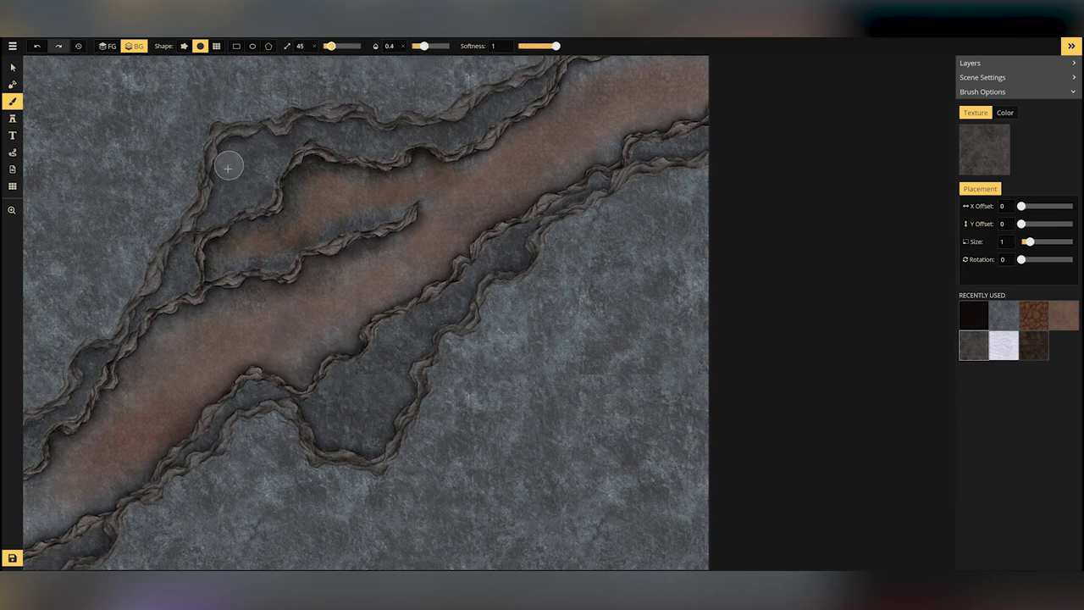
{"action": "left_click_drag", "start_coordinate": [239, 146], "coordinate": [224, 208]}
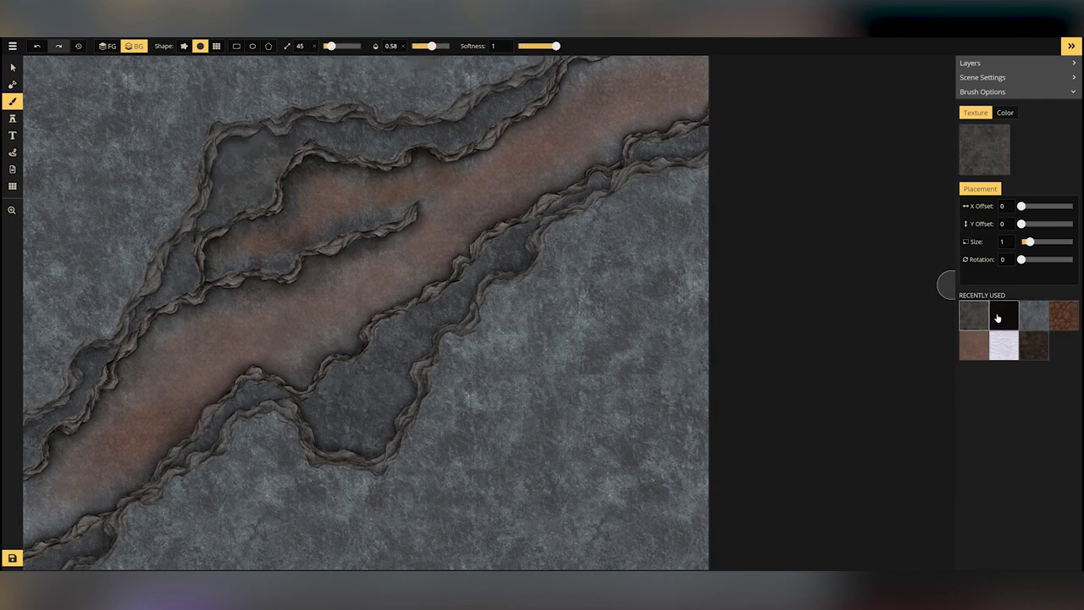
{"action": "left_click", "coordinate": [1034, 315]}
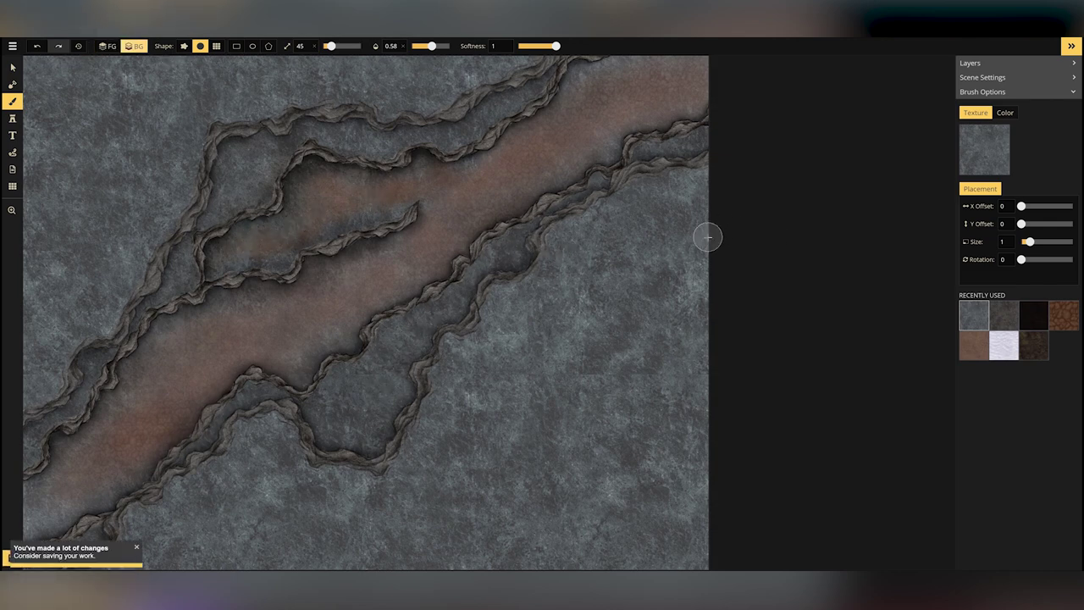
Place the sixth cliff variant at size 190 and opacity 0.6, rotated to 37 degrees, beyond the outer upper wall's left section
{"action": "left_click", "coordinate": [12, 119]}
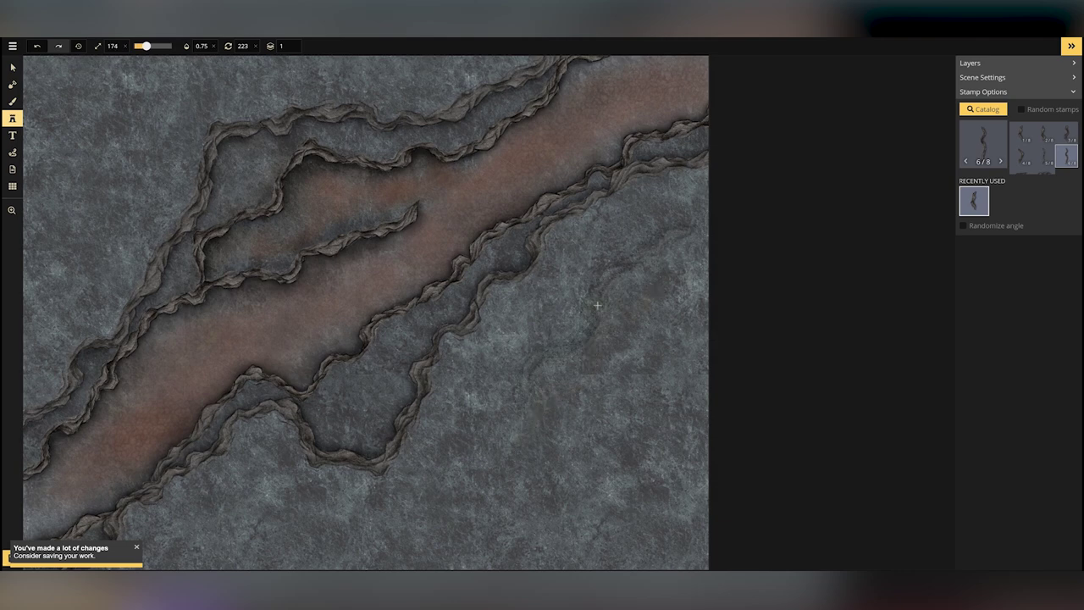
{"action": "scroll", "coordinate": [161, 214], "scroll_direction": "down", "scroll_amount": 10}
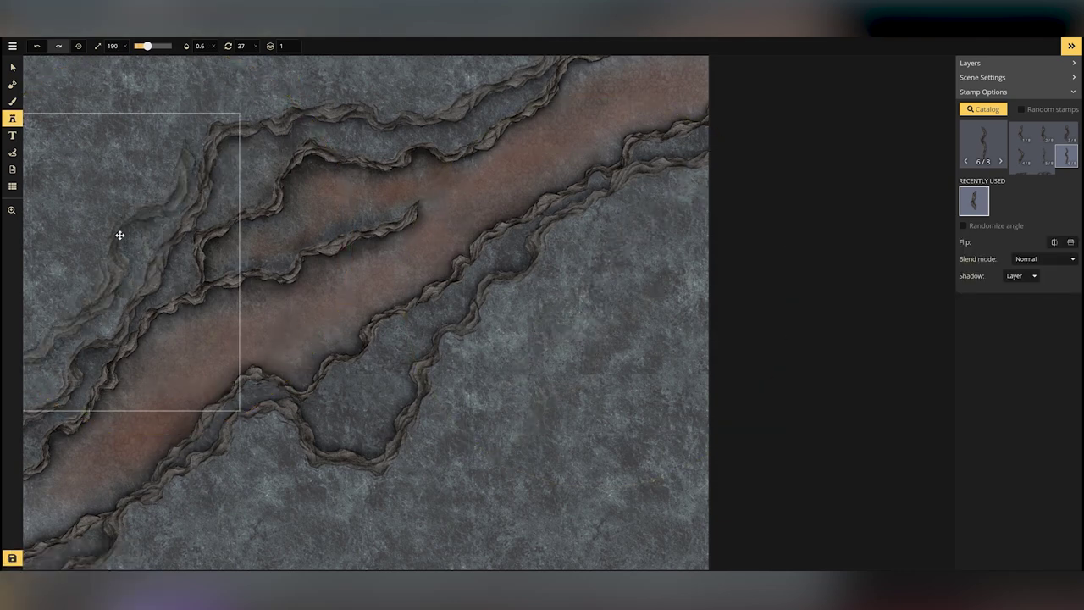
{"action": "scroll", "coordinate": [116, 236], "scroll_direction": "down", "scroll_amount": 2}
{"action": "left_click_drag", "start_coordinate": [114, 236], "coordinate": [111, 255]}
Raise the opacity of the new outermost cliff stamp beside the upper wall to 0.7
{"action": "left_click", "coordinate": [13, 67]}
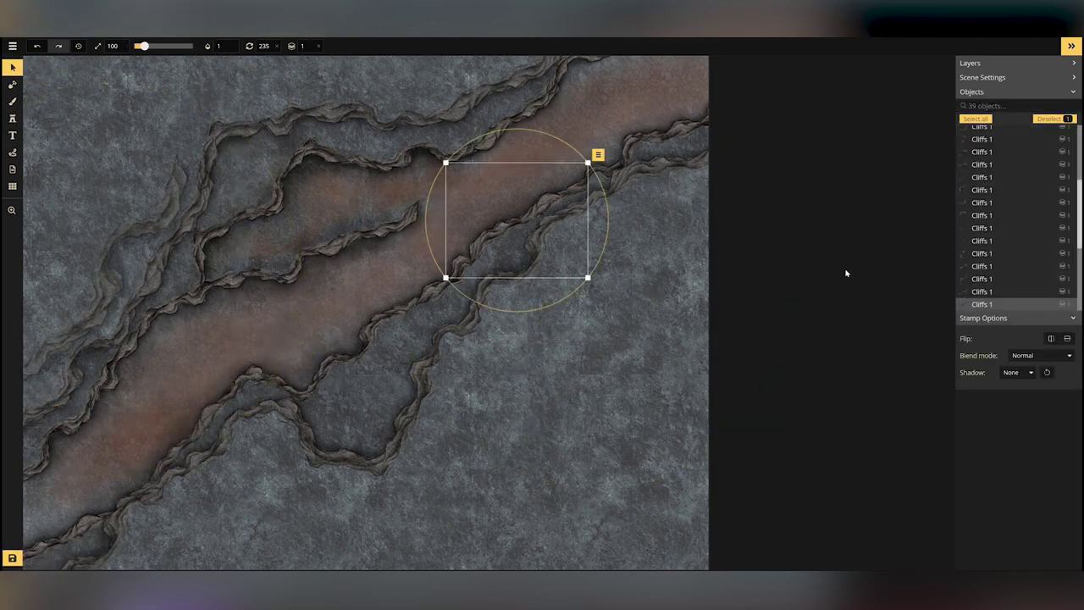
{"action": "left_click", "coordinate": [141, 247]}
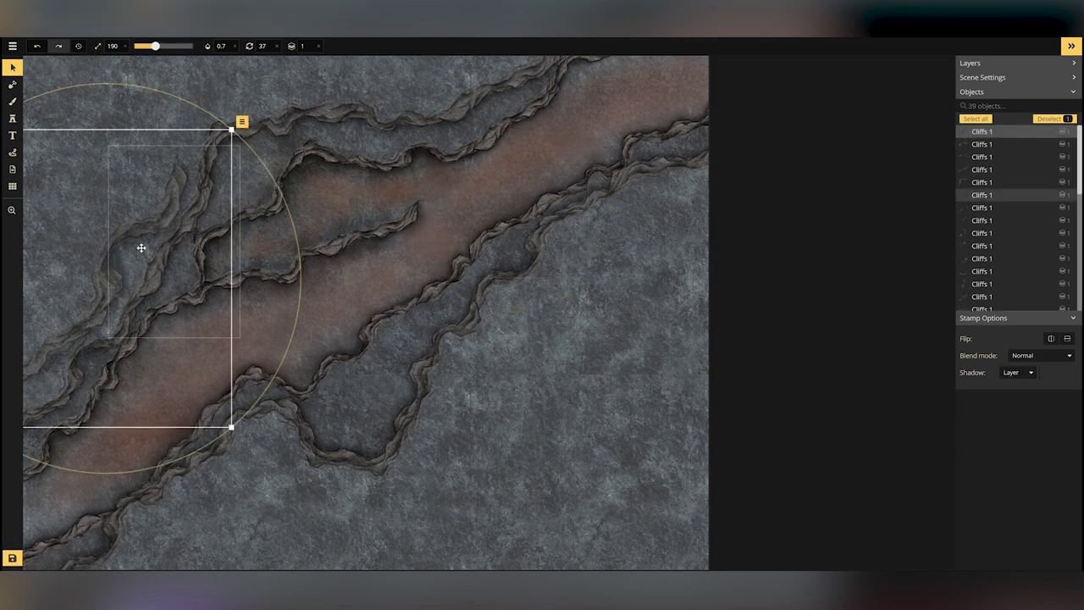
{"action": "left_click", "coordinate": [519, 135]}
{"action": "left_click", "coordinate": [717, 287]}
{"action": "left_click", "coordinate": [12, 118]}
{"action": "left_click", "coordinate": [13, 68]}
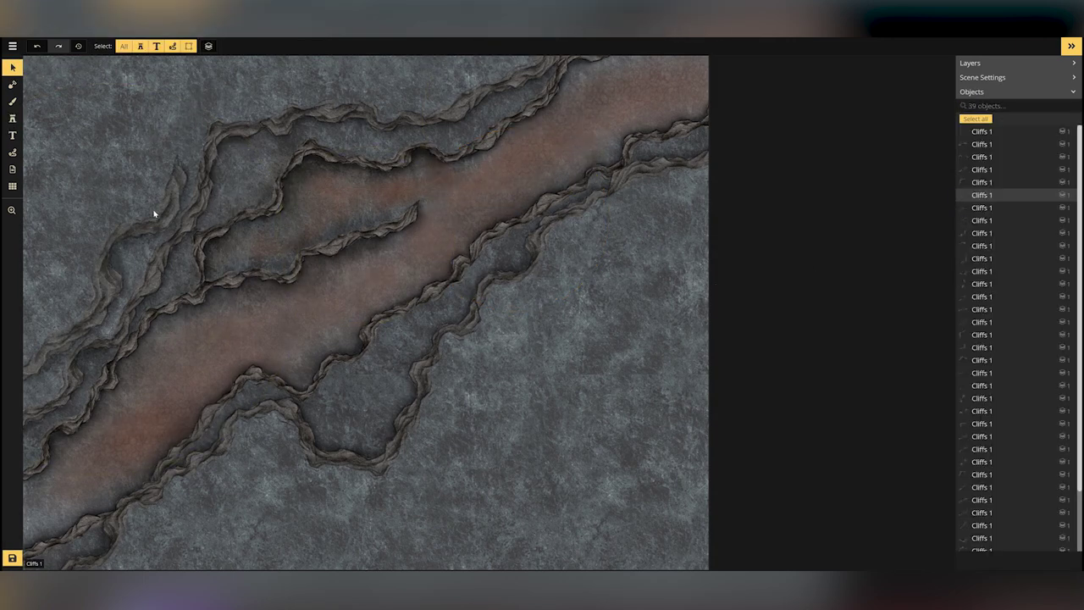
{"action": "left_click", "coordinate": [155, 213]}
Continue the outermost upper wall around the side area's corner with the first and second cliff variants at size 190 and opacity 0.75
{"action": "left_click", "coordinate": [13, 118]}
{"action": "left_click", "coordinate": [203, 122]}
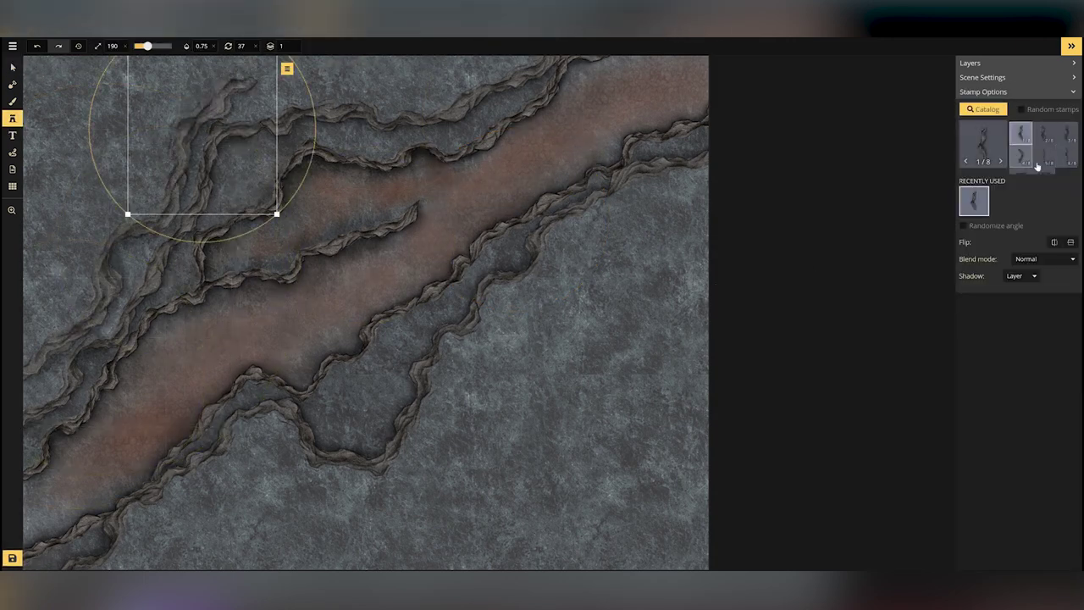
{"action": "left_click", "coordinate": [1043, 134]}
{"action": "left_click", "coordinate": [329, 100]}
{"action": "left_click_drag", "start_coordinate": [359, 207], "coordinate": [274, 197]}
{"action": "left_click_drag", "start_coordinate": [289, 109], "coordinate": [269, 93]}
{"action": "left_click_drag", "start_coordinate": [383, 144], "coordinate": [370, 160]}
{"action": "left_click_drag", "start_coordinate": [292, 85], "coordinate": [295, 82]}
Place the fourth cliff variant at size 190, rotated to 75 degrees, to take the outermost wall to the map's top edge
{"action": "left_click", "coordinate": [1021, 156]}
{"action": "left_click", "coordinate": [428, 91]}
{"action": "left_click_drag", "start_coordinate": [486, 163], "coordinate": [505, 137]}
{"action": "left_click_drag", "start_coordinate": [429, 99], "coordinate": [433, 89]}
Set the shadow to None on the outermost upper wall's cliff stamps
{"action": "left_click", "coordinate": [13, 68]}
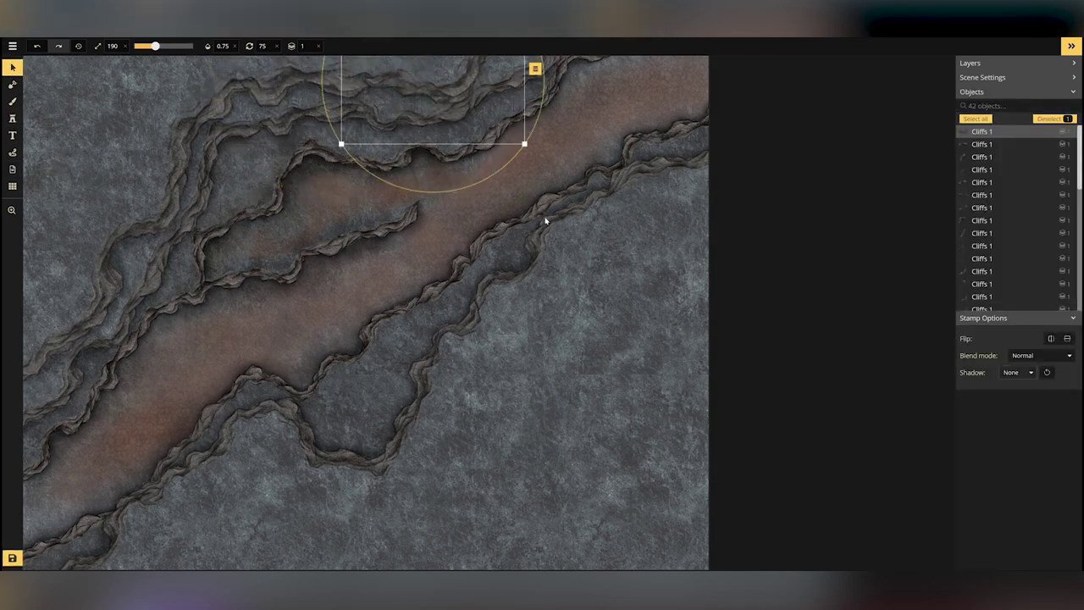
{"action": "left_click", "coordinate": [312, 89]}
{"action": "left_click", "coordinate": [232, 134]}
{"action": "left_click", "coordinate": [136, 233]}
{"action": "left_click", "coordinate": [1019, 372]}
{"action": "left_click", "coordinate": [987, 416]}
{"action": "left_click", "coordinate": [106, 272]}
Set up the background brush with the white snow texture, softness 0, size 80 and opacity 0.29
{"action": "key", "text": "b"}
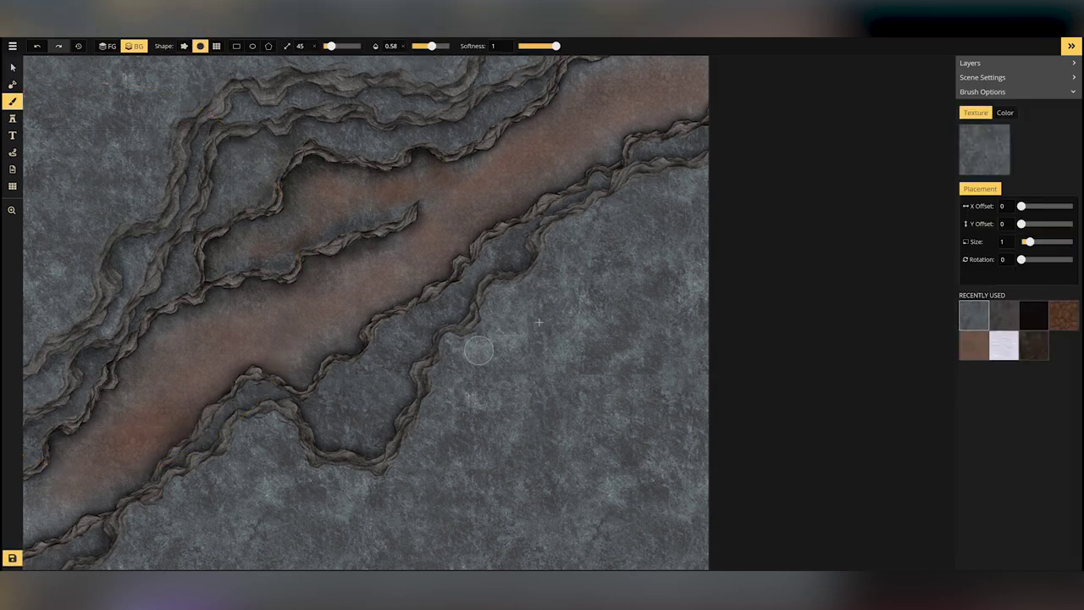
{"action": "left_click", "coordinate": [1004, 346]}
{"action": "left_click_drag", "start_coordinate": [585, 334], "coordinate": [616, 362]}
{"action": "key", "text": "ctrl+z"}
{"action": "left_click_drag", "start_coordinate": [555, 46], "coordinate": [518, 46]}
{"action": "left_click_drag", "start_coordinate": [331, 46], "coordinate": [338, 45]}
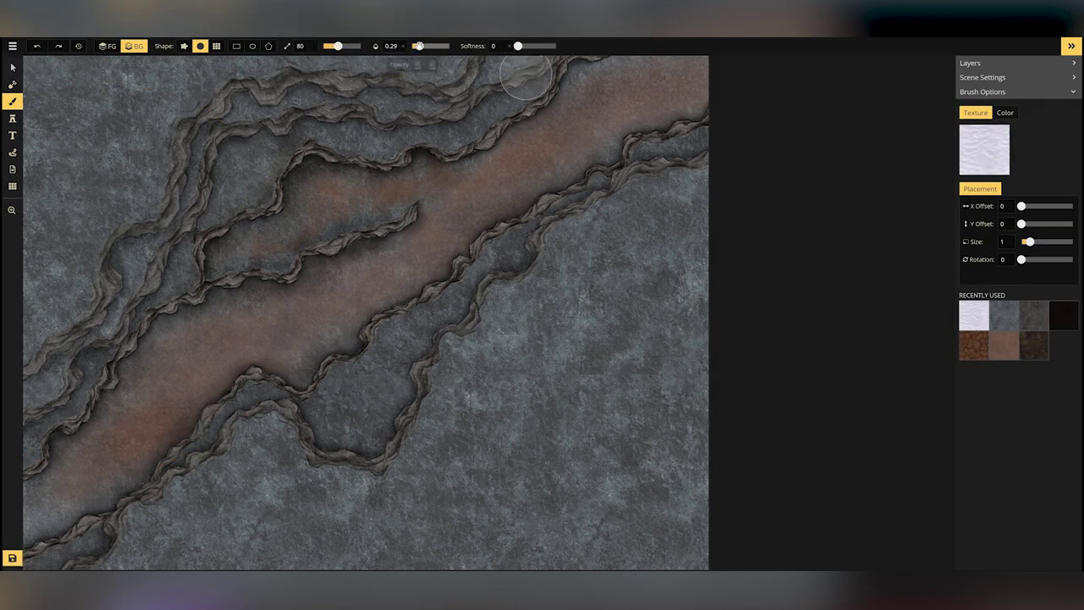
{"action": "left_click_drag", "start_coordinate": [432, 46], "coordinate": [417, 46]}
Lighten the plateau above the upper wall and its adjoining ledge with the snow texture, reducing the brush to size 38 and opacity 0.14
{"action": "left_click_drag", "start_coordinate": [82, 179], "coordinate": [76, 54]}
{"action": "key", "text": "ctrl+z"}
{"action": "left_click_drag", "start_coordinate": [417, 46], "coordinate": [414, 46]}
{"action": "mouse_move", "coordinate": [56, 213]}
{"action": "left_mouse_down"}
{"action": "mouse_move", "coordinate": [134, 158]}
{"action": "mouse_move", "coordinate": [73, 290]}
{"action": "mouse_move", "coordinate": [95, 90]}
{"action": "mouse_move", "coordinate": [458, 61]}
{"action": "mouse_move", "coordinate": [417, 45]}
{"action": "left_mouse_up"}
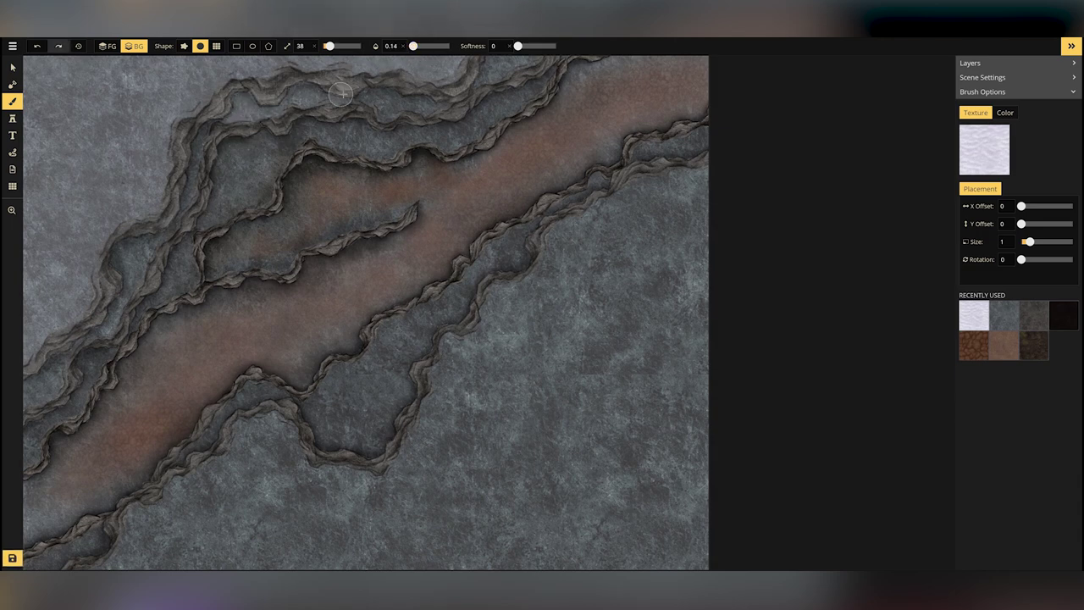
{"action": "key", "text": "ctrl+z"}
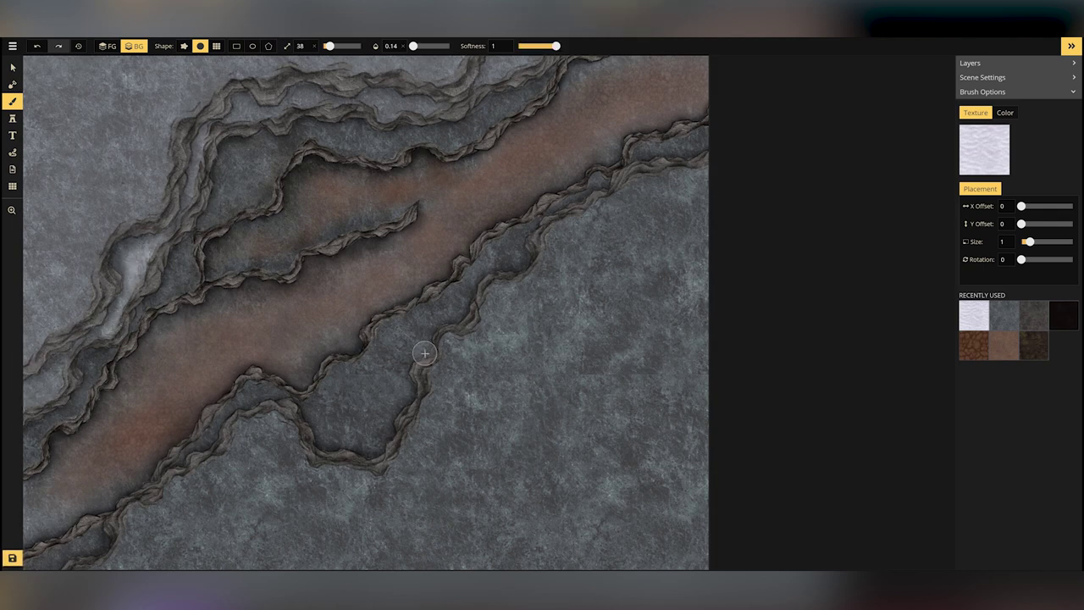
Begin the outermost lower wall with the sixth and seventh cliff variants at size 190 and opacity 0.75, curving it around the side hollow
{"action": "left_click", "coordinate": [12, 119]}
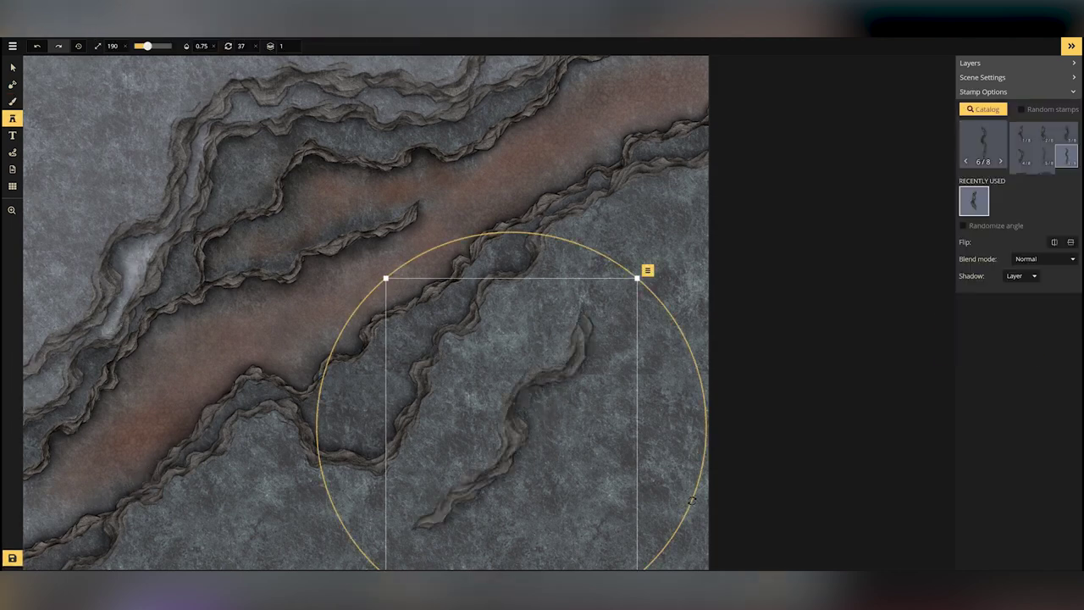
{"action": "left_click_drag", "start_coordinate": [541, 395], "coordinate": [223, 489]}
{"action": "scroll", "coordinate": [1022, 159], "scroll_direction": "down", "scroll_amount": 1}
{"action": "left_click", "coordinate": [1022, 160]}
{"action": "left_click", "coordinate": [498, 468]}
{"action": "left_click_drag", "start_coordinate": [627, 497], "coordinate": [633, 426]}
{"action": "left_click_drag", "start_coordinate": [506, 499], "coordinate": [380, 467]}
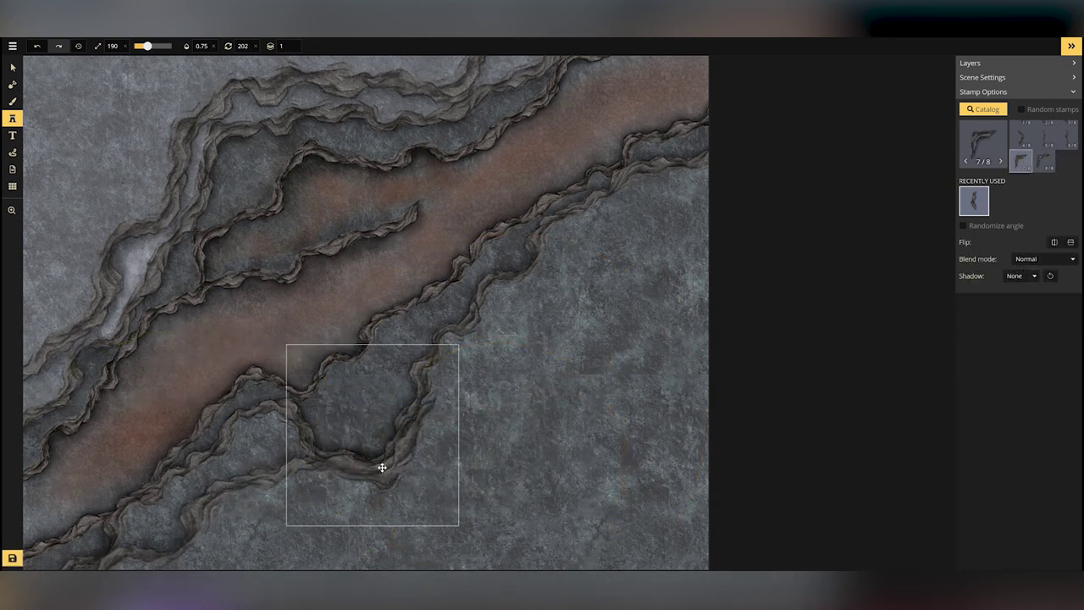
Extend the outermost lower wall past the hollow with the fifth cliff variant, rotated to follow the slope, with shadow None
{"action": "left_click", "coordinate": [1046, 136]}
{"action": "left_click", "coordinate": [545, 337]}
{"action": "left_click", "coordinate": [1020, 275]}
{"action": "left_click", "coordinate": [952, 293]}
{"action": "left_click_drag", "start_coordinate": [710, 320], "coordinate": [702, 395]}
{"action": "left_click_drag", "start_coordinate": [544, 340], "coordinate": [494, 329]}
{"action": "left_click_drag", "start_coordinate": [651, 409], "coordinate": [656, 399]}
{"action": "left_click_drag", "start_coordinate": [494, 328], "coordinate": [491, 325]}
Continue the outermost lower wall toward the map's right edge with the third cliff variant, rotated to 233 degrees
{"action": "left_click", "coordinate": [1065, 142]}
{"action": "scroll", "coordinate": [1065, 142], "scroll_direction": "up", "scroll_amount": 1}
{"action": "left_click", "coordinate": [1065, 141]}
{"action": "left_click", "coordinate": [670, 342]}
{"action": "left_click_drag", "start_coordinate": [668, 338], "coordinate": [616, 206]}
{"action": "left_click_drag", "start_coordinate": [722, 246], "coordinate": [714, 264]}
{"action": "left_click_drag", "start_coordinate": [643, 214], "coordinate": [656, 212]}
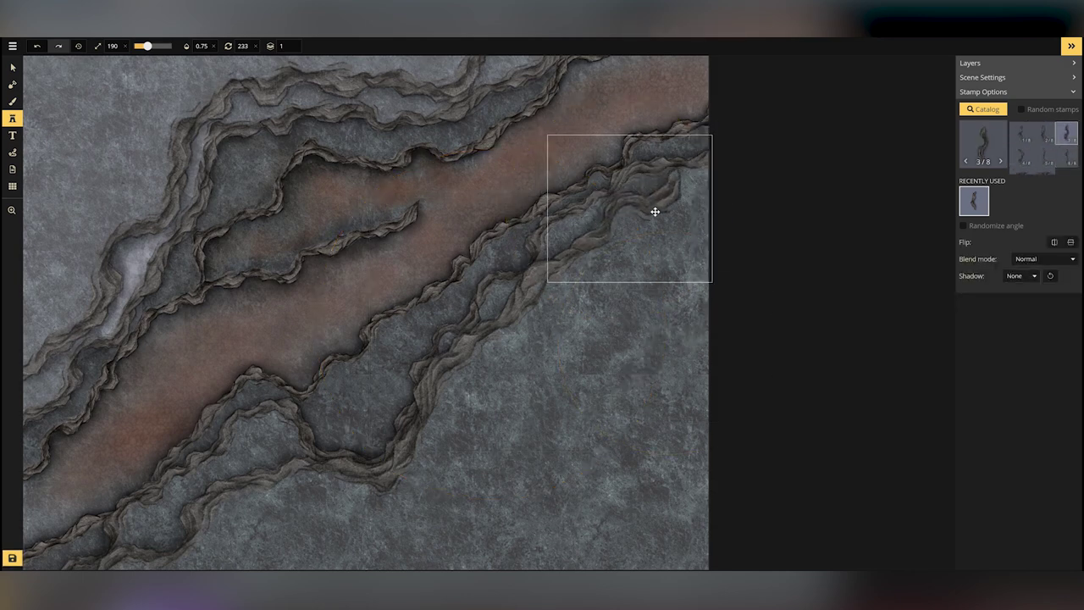
Finish the outermost lower wall at the map's right edge with the eighth cliff variant, rotated to 34 degrees, with shadow None
{"action": "left_click", "coordinate": [1044, 161]}
{"action": "left_click", "coordinate": [622, 375]}
{"action": "left_click", "coordinate": [1020, 276]}
{"action": "left_click", "coordinate": [953, 293]}
{"action": "left_click_drag", "start_coordinate": [554, 499], "coordinate": [626, 309]}
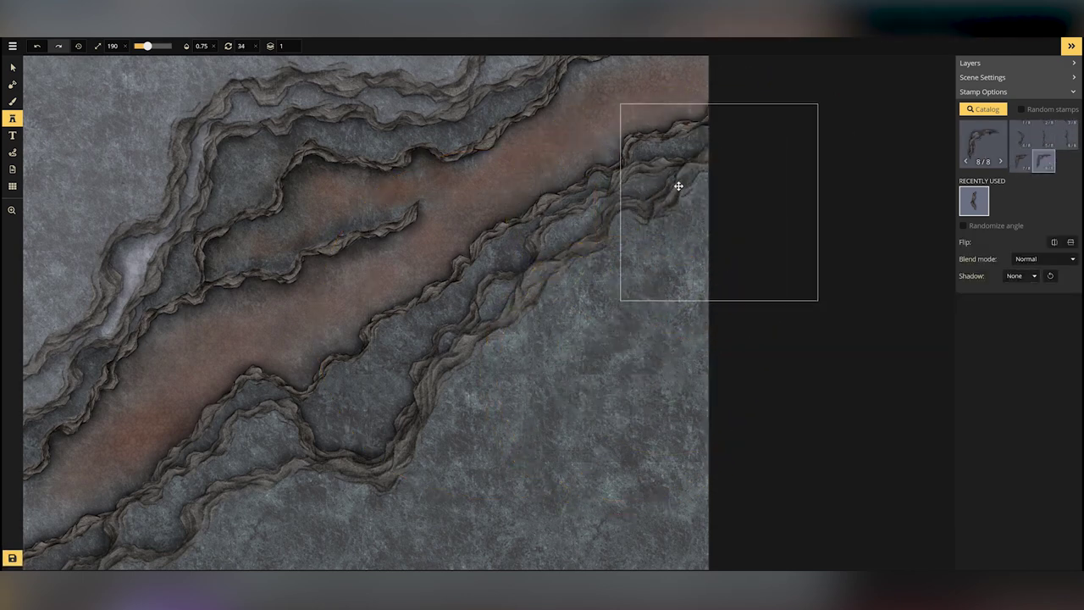
Lighten the ledges between the lower cliff walls with the snow texture at size 38 and opacity 0.14
{"action": "key", "text": "b"}
{"action": "left_click_drag", "start_coordinate": [437, 333], "coordinate": [562, 255]}
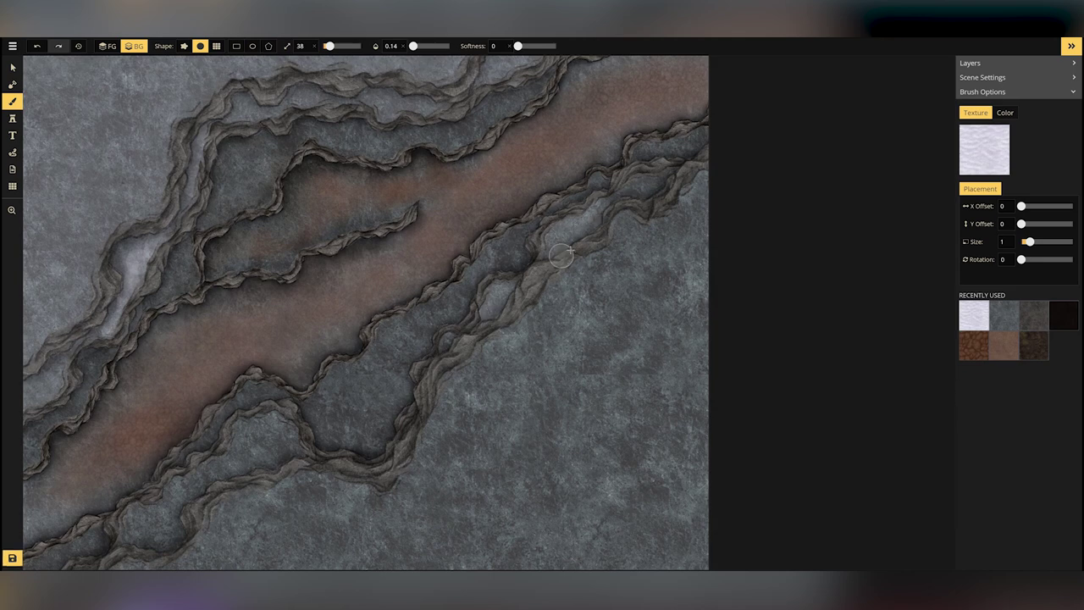
{"action": "mouse_move", "coordinate": [292, 420]}
{"action": "left_mouse_down"}
{"action": "mouse_move", "coordinate": [229, 445]}
{"action": "mouse_move", "coordinate": [232, 465]}
{"action": "left_mouse_up"}
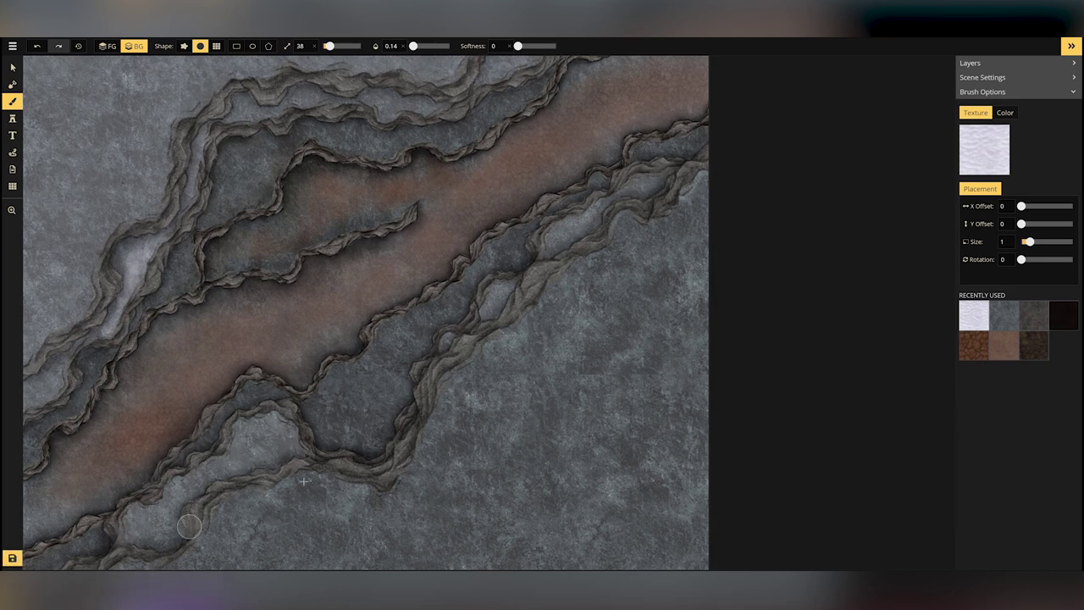
Lighten the large plateau beyond the lower wall with the snow texture at size 80 and opacity 0.22
{"action": "scroll", "coordinate": [502, 385], "scroll_direction": "down", "scroll_amount": 2}
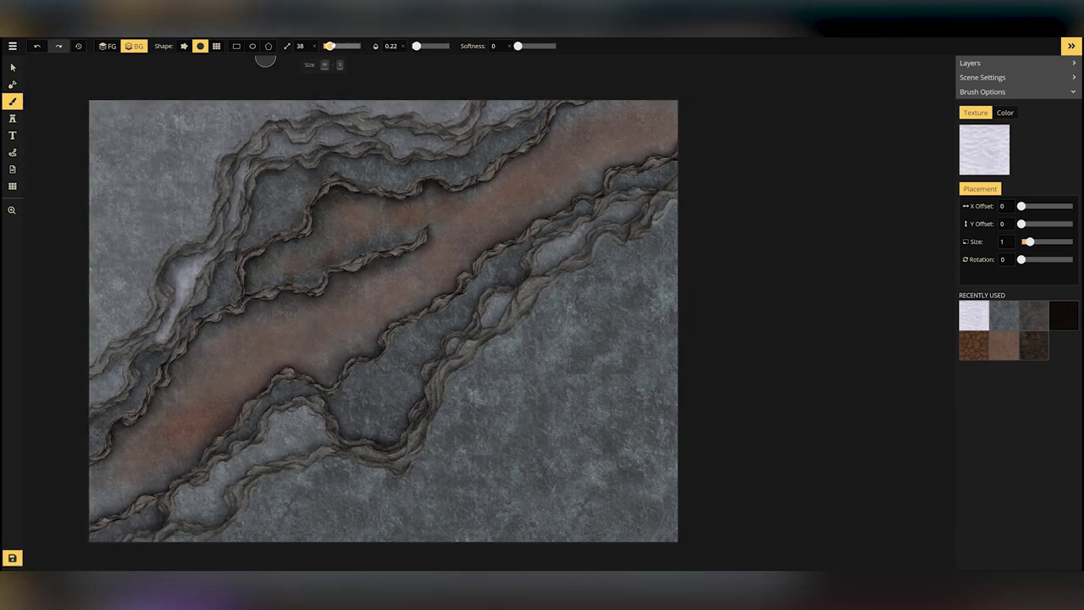
{"action": "key", "text": "w"}
{"action": "mouse_move", "coordinate": [330, 534]}
{"action": "left_mouse_down"}
{"action": "mouse_move", "coordinate": [469, 385]}
{"action": "mouse_move", "coordinate": [666, 215]}
{"action": "mouse_move", "coordinate": [431, 543]}
{"action": "mouse_move", "coordinate": [608, 542]}
{"action": "mouse_move", "coordinate": [779, 519]}
{"action": "left_mouse_up"}
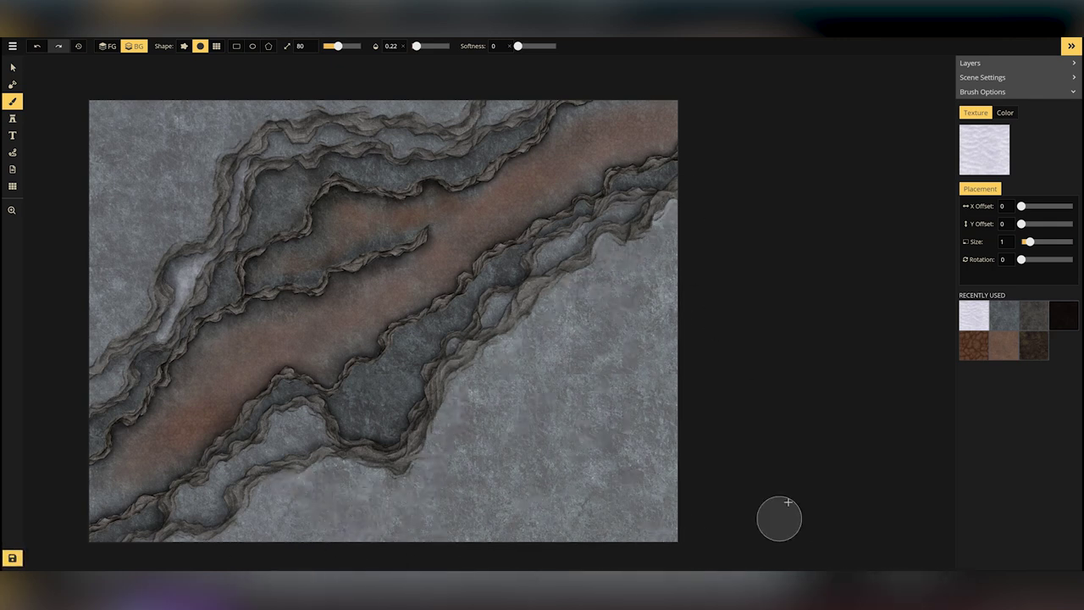
Darken the plateaus and upper ledge slightly with the black texture at opacity 0.1, undoing the last stroke
{"action": "left_click", "coordinate": [1064, 316]}
{"action": "left_click_drag", "start_coordinate": [416, 46], "coordinate": [412, 46]}
{"action": "mouse_move", "coordinate": [525, 394]}
{"action": "left_mouse_down"}
{"action": "mouse_move", "coordinate": [588, 289]}
{"action": "mouse_move", "coordinate": [248, 504]}
{"action": "mouse_move", "coordinate": [666, 310]}
{"action": "mouse_move", "coordinate": [682, 339]}
{"action": "left_mouse_up"}
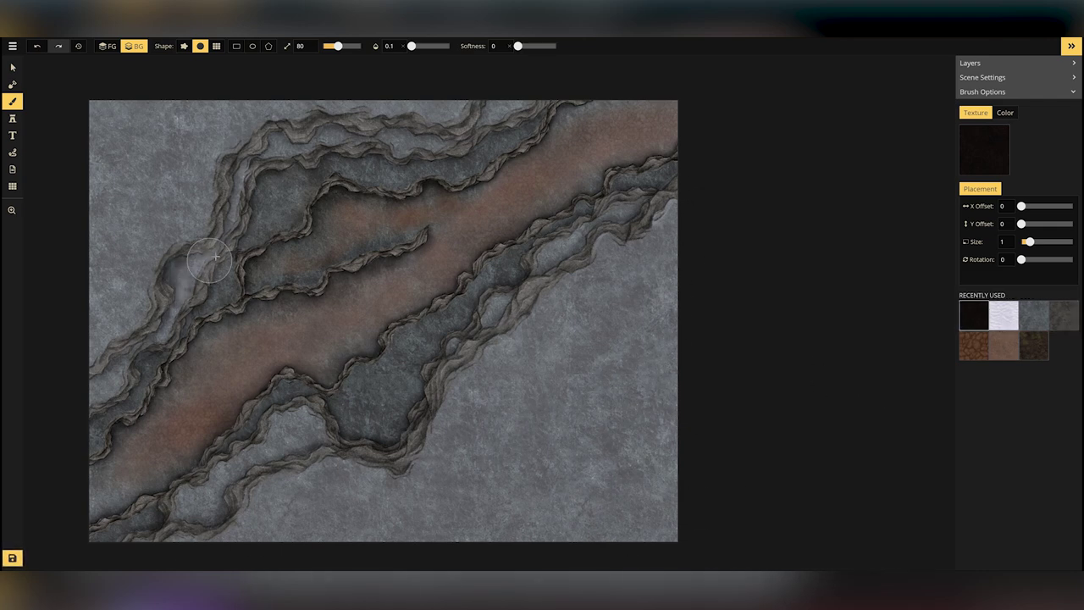
{"action": "key", "text": "ctrl+z"}
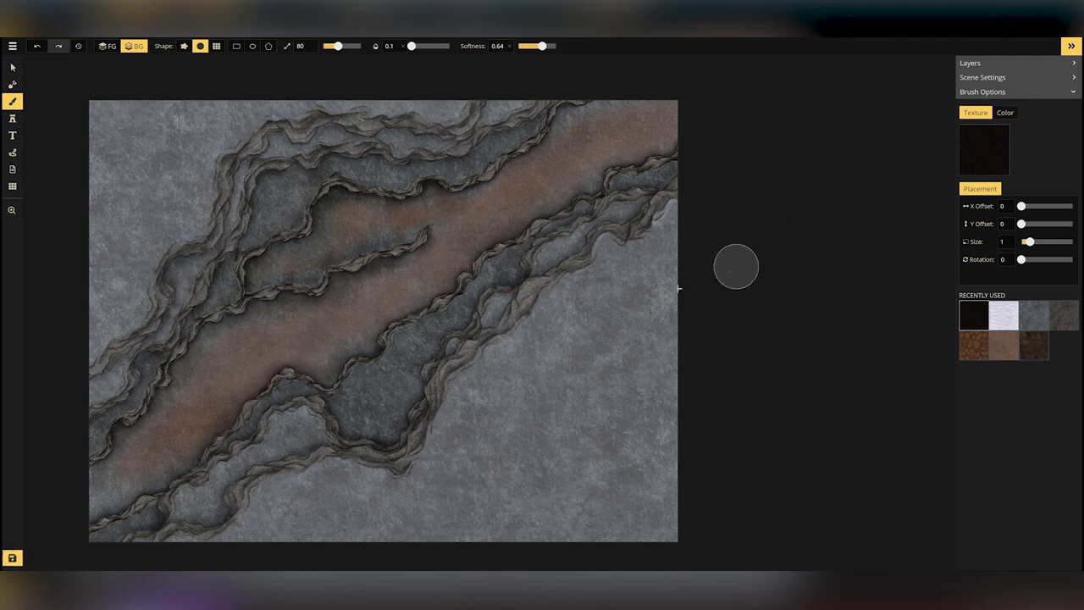
Switch the brush to the foreground and choose the dark brown ground texture
{"action": "left_click", "coordinate": [1004, 346]}
{"action": "left_click", "coordinate": [109, 46]}
{"action": "left_click", "coordinate": [1034, 345]}
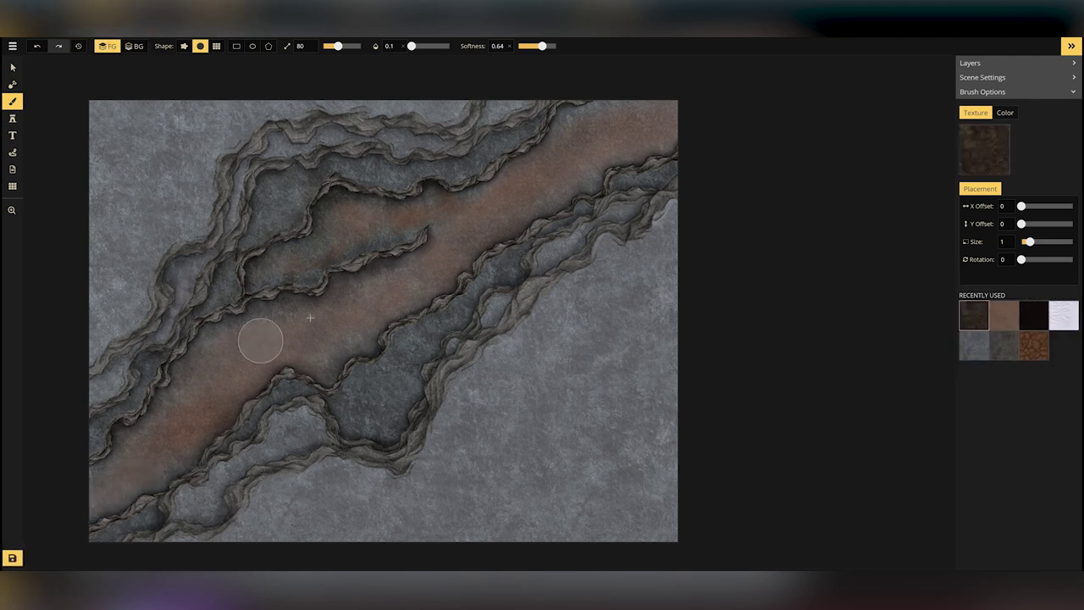
Place the third Big Rocks variant over the map's upper-left corner with its shadow set to None
{"action": "left_click", "coordinate": [13, 118]}
{"action": "left_click", "coordinate": [995, 147]}
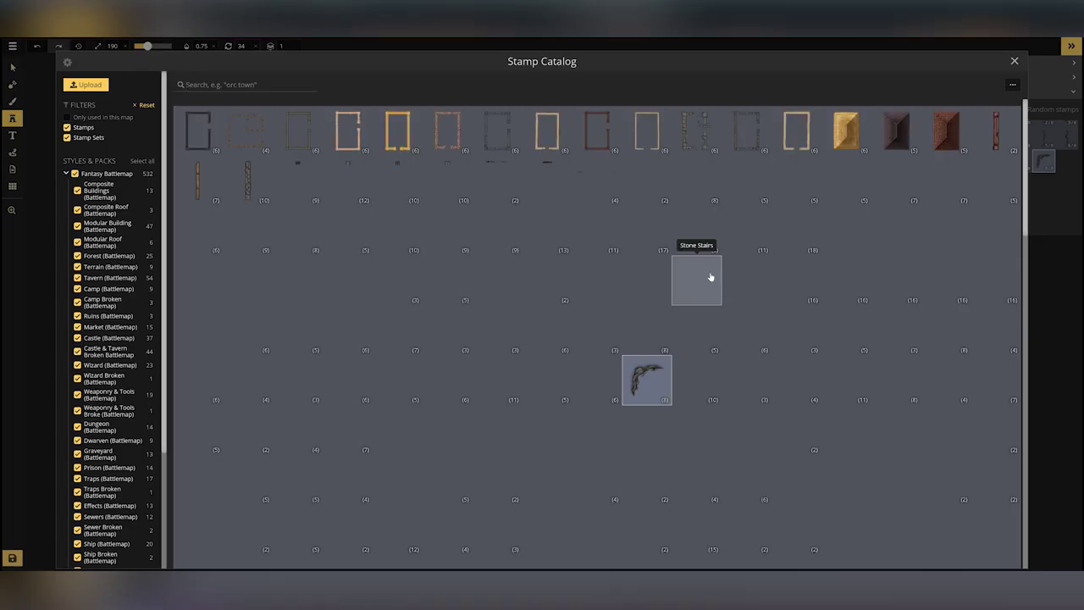
{"action": "left_click", "coordinate": [718, 381]}
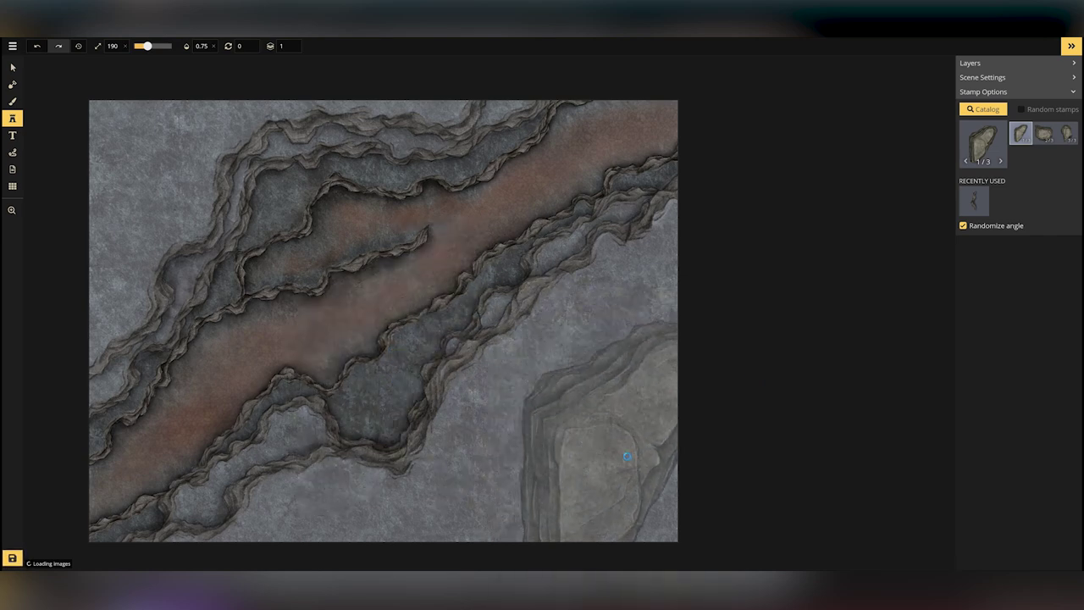
{"action": "left_click", "coordinate": [368, 293]}
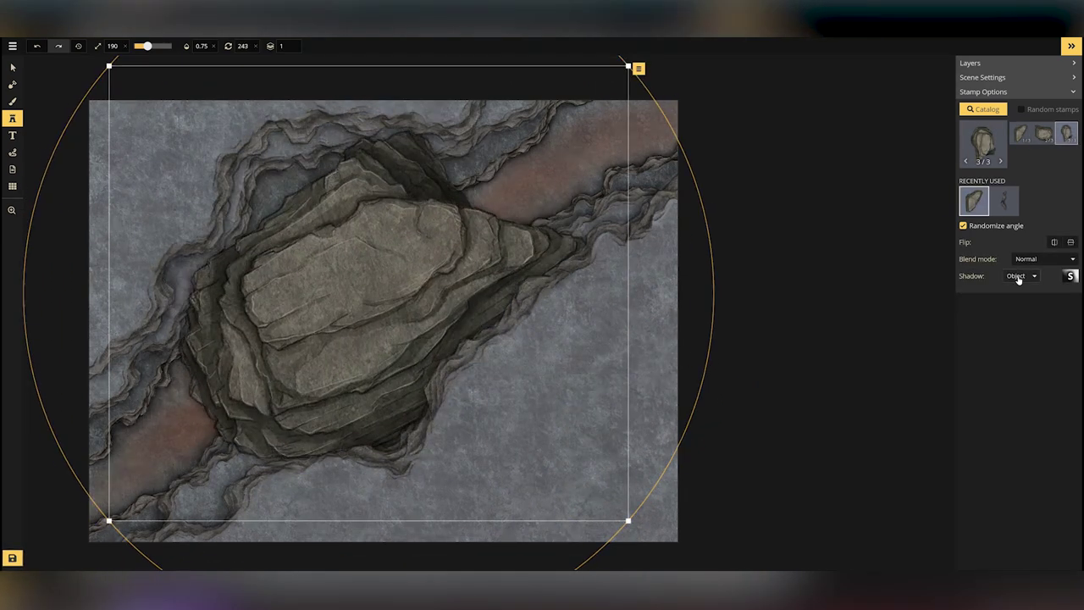
{"action": "left_click", "coordinate": [1019, 277]}
{"action": "left_click", "coordinate": [998, 287]}
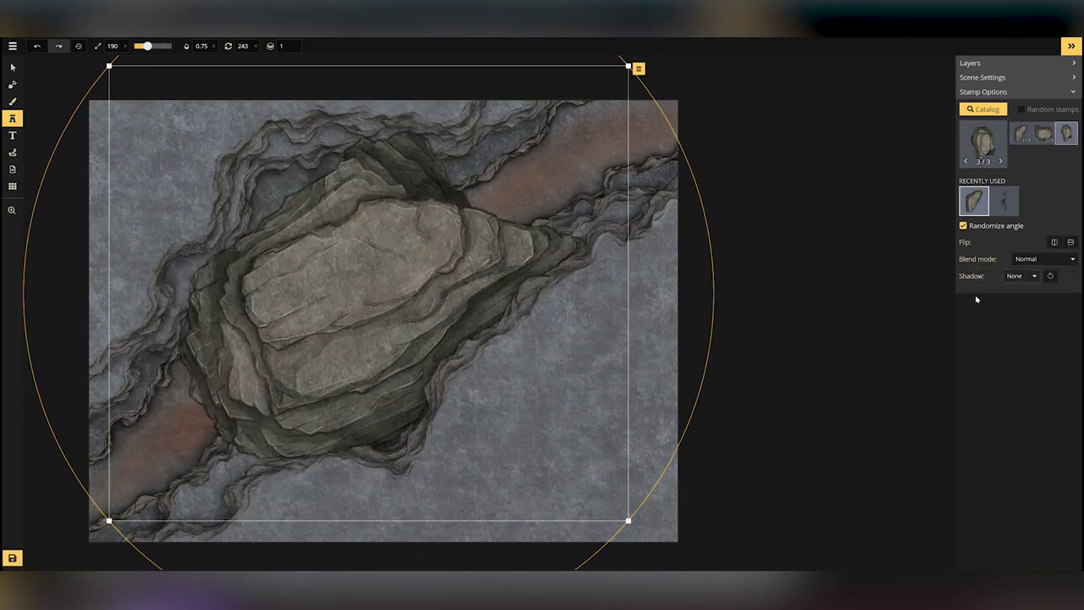
{"action": "left_click_drag", "start_coordinate": [335, 327], "coordinate": [222, 244]}
{"action": "left_click_drag", "start_coordinate": [515, 438], "coordinate": [179, 167]}
Place the first Big Rocks variant on layer 2 over the lower-right plateau with shadow None, rotating and enlarging it to fill the corner
{"action": "left_click", "coordinate": [559, 407]}
{"action": "scroll", "coordinate": [599, 417], "scroll_direction": "up", "scroll_amount": 6}
{"action": "scroll", "coordinate": [603, 415], "scroll_direction": "up", "scroll_amount": 2}
{"action": "left_click", "coordinate": [616, 400]}
{"action": "left_click", "coordinate": [1021, 277]}
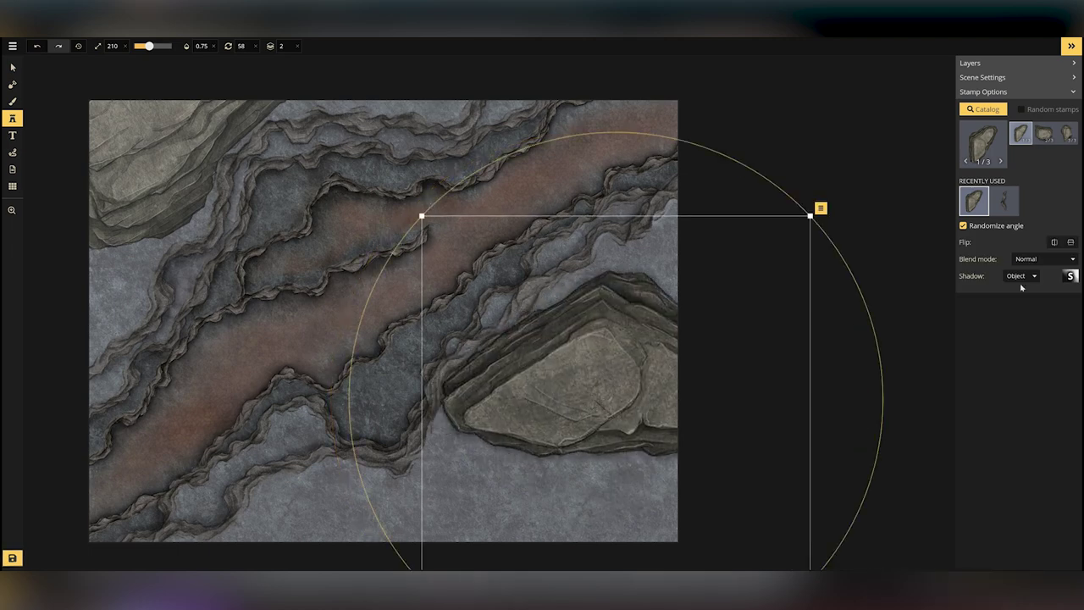
{"action": "left_click", "coordinate": [1022, 286]}
{"action": "left_click_drag", "start_coordinate": [821, 208], "coordinate": [762, 161]}
{"action": "left_click_drag", "start_coordinate": [584, 416], "coordinate": [619, 388]}
{"action": "left_click_drag", "start_coordinate": [777, 212], "coordinate": [857, 177]}
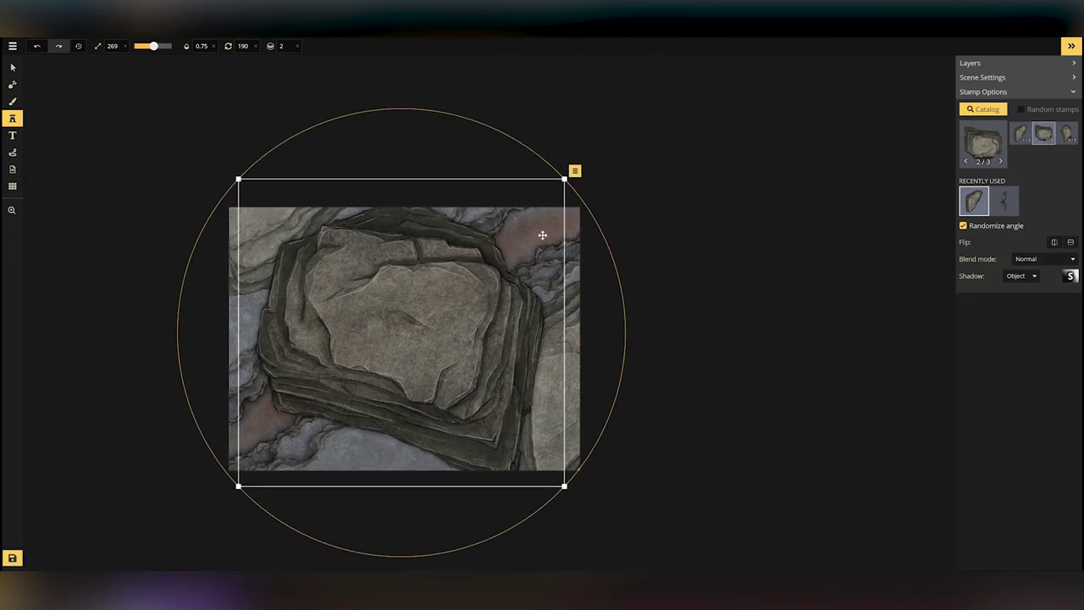
Add Big Rocks stamps at size 187 on layer 2 along the map's bottom and left edges
{"action": "left_click_drag", "start_coordinate": [544, 234], "coordinate": [602, 237]}
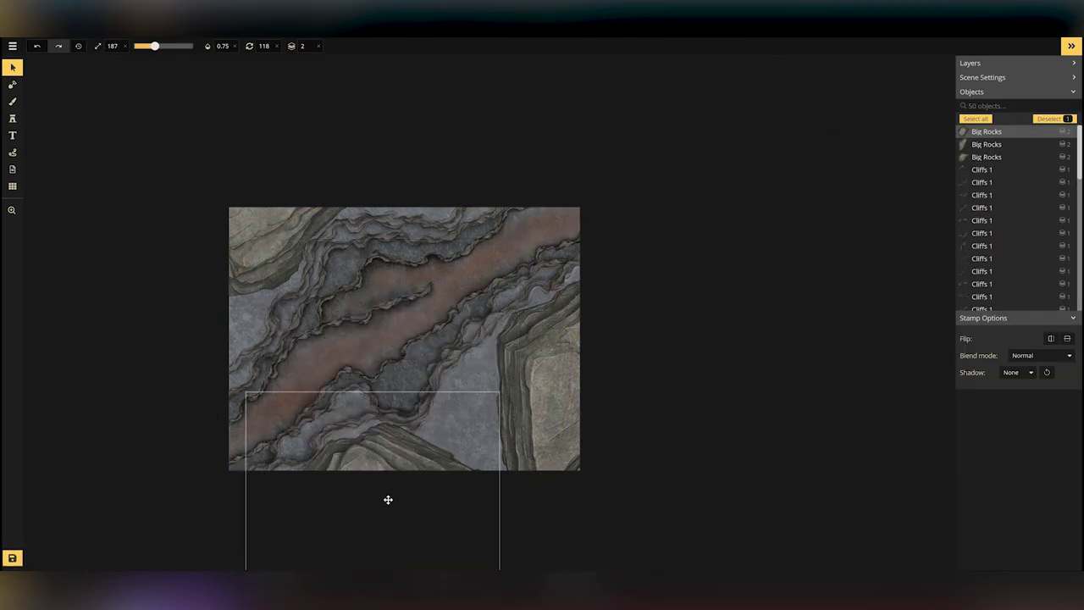
{"action": "left_click", "coordinate": [12, 117]}
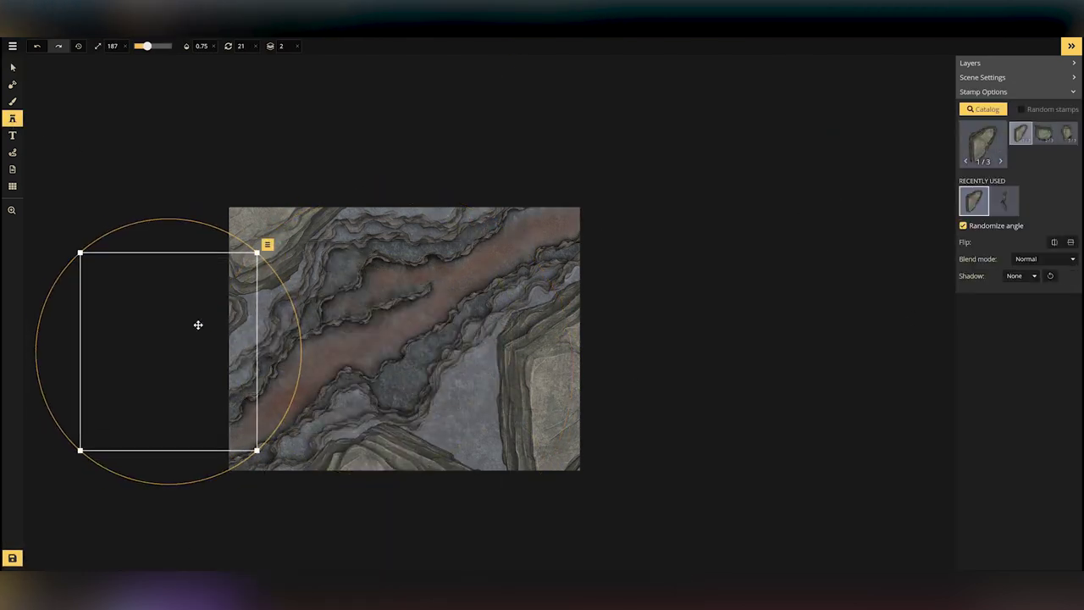
{"action": "left_click_drag", "start_coordinate": [230, 314], "coordinate": [247, 327]}
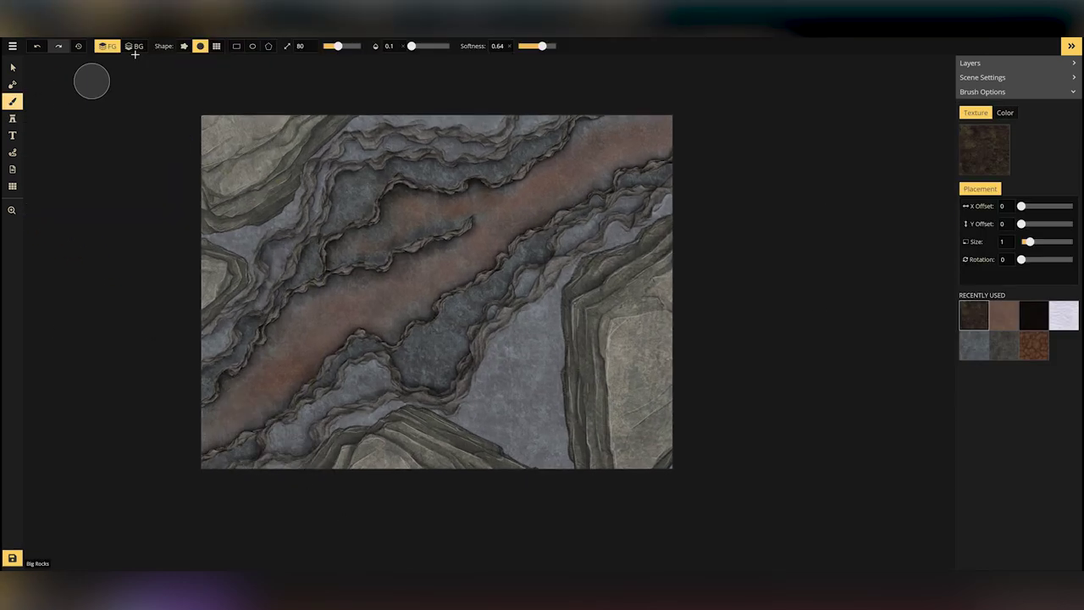
Tint the background of the plateaus with the reddish-brown and dark brown textures at softness 1, size 133 and opacity 0.47
{"action": "left_click", "coordinate": [241, 261]}
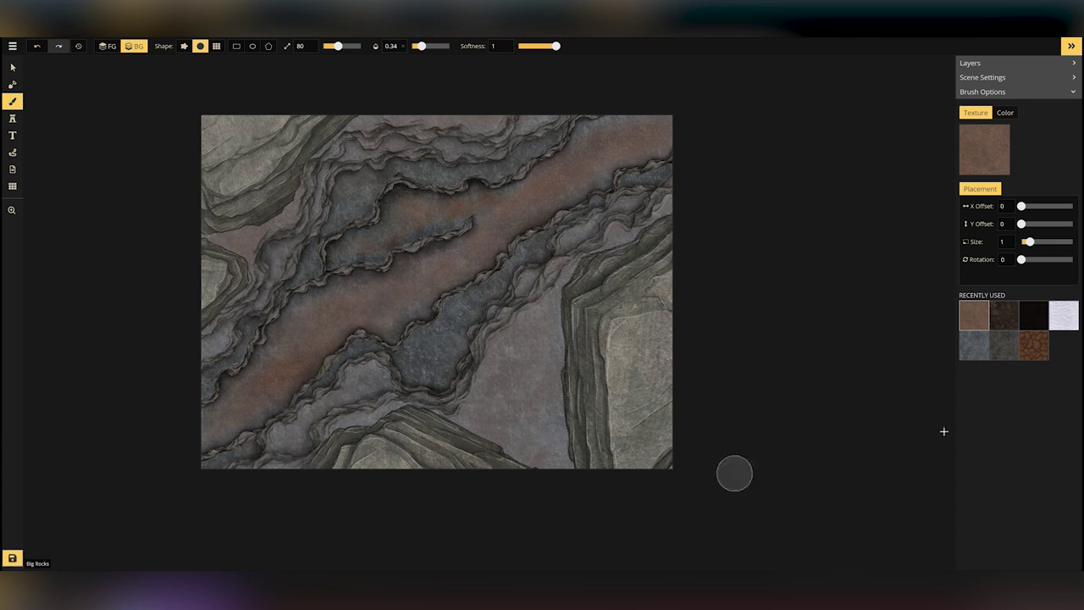
{"action": "left_click_drag", "start_coordinate": [422, 46], "coordinate": [427, 45]}
{"action": "left_click_drag", "start_coordinate": [338, 46], "coordinate": [348, 46]}
{"action": "mouse_move", "coordinate": [490, 366]}
{"action": "left_mouse_down"}
{"action": "mouse_move", "coordinate": [568, 369]}
{"action": "mouse_move", "coordinate": [601, 294]}
{"action": "left_mouse_up"}
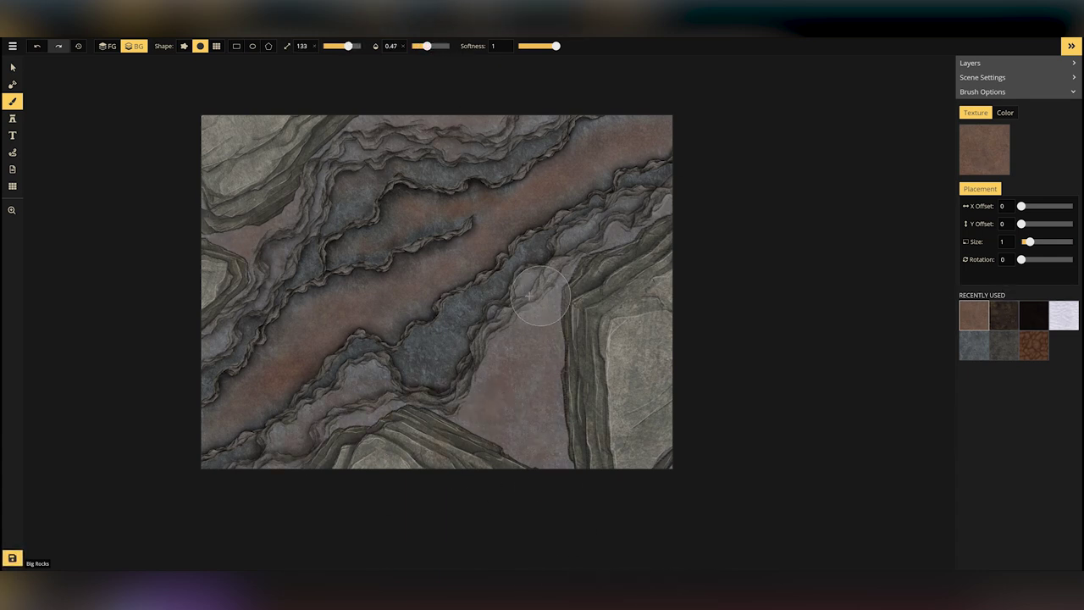
{"action": "left_click", "coordinate": [1004, 316]}
{"action": "left_click_drag", "start_coordinate": [555, 484], "coordinate": [539, 463]}
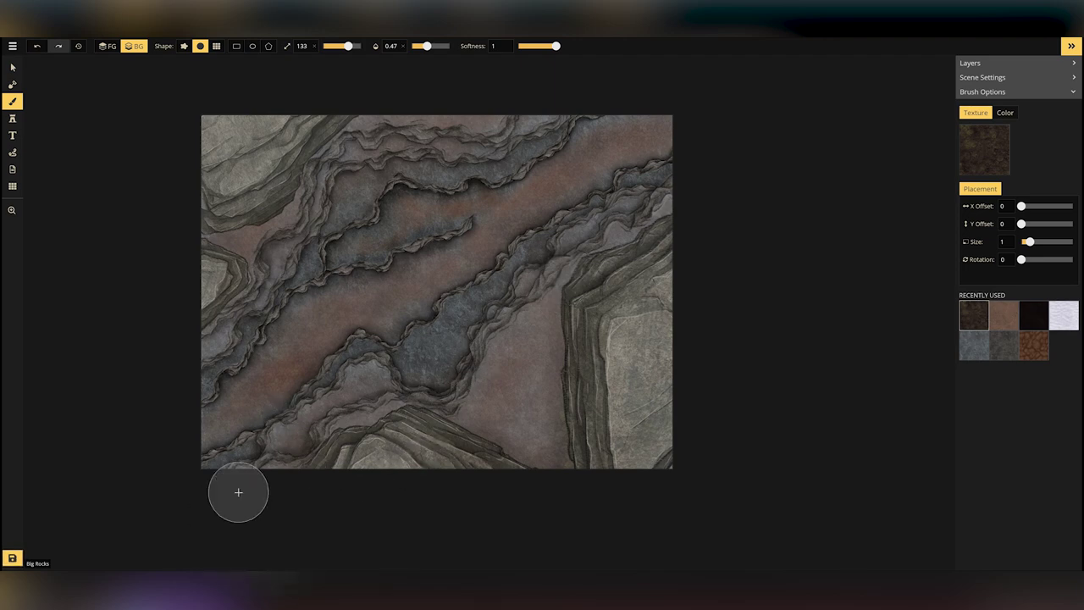
Choose the fern stamps from the catalog and scatter random variants along the cliff ledges and rock bases
{"action": "left_click", "coordinate": [13, 119]}
{"action": "left_click", "coordinate": [984, 145]}
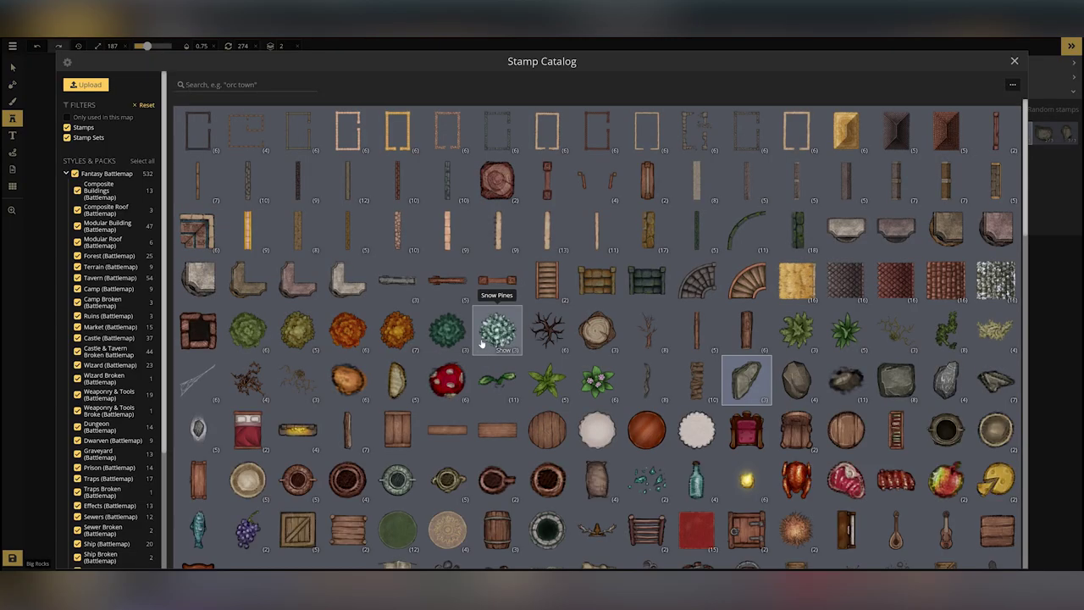
{"action": "type", "text": "bu"}
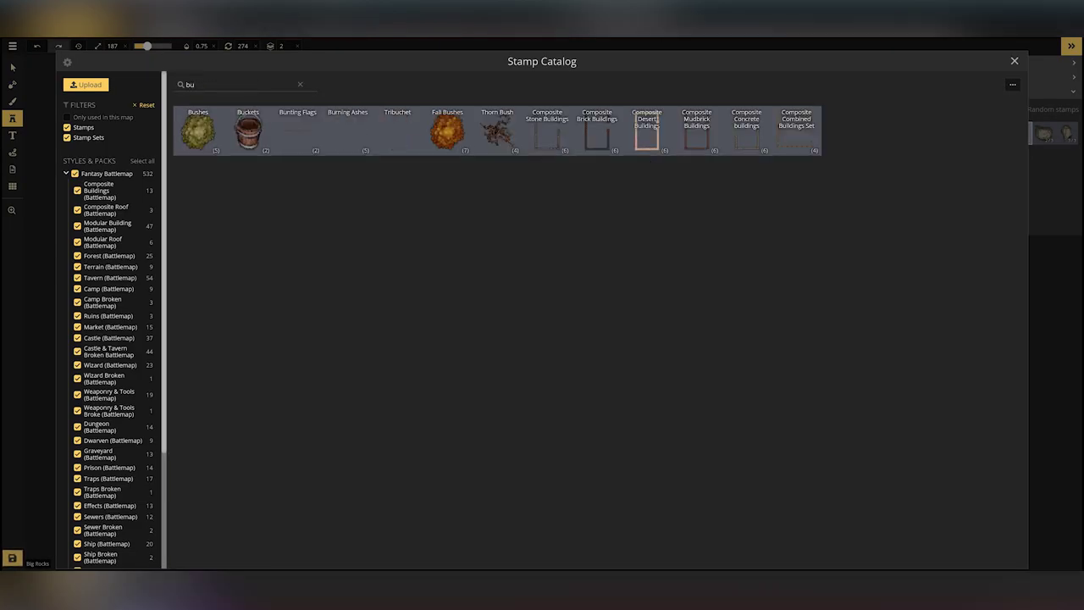
{"action": "key", "text": "ctrl+a"}
{"action": "key", "text": "BackSpace"}
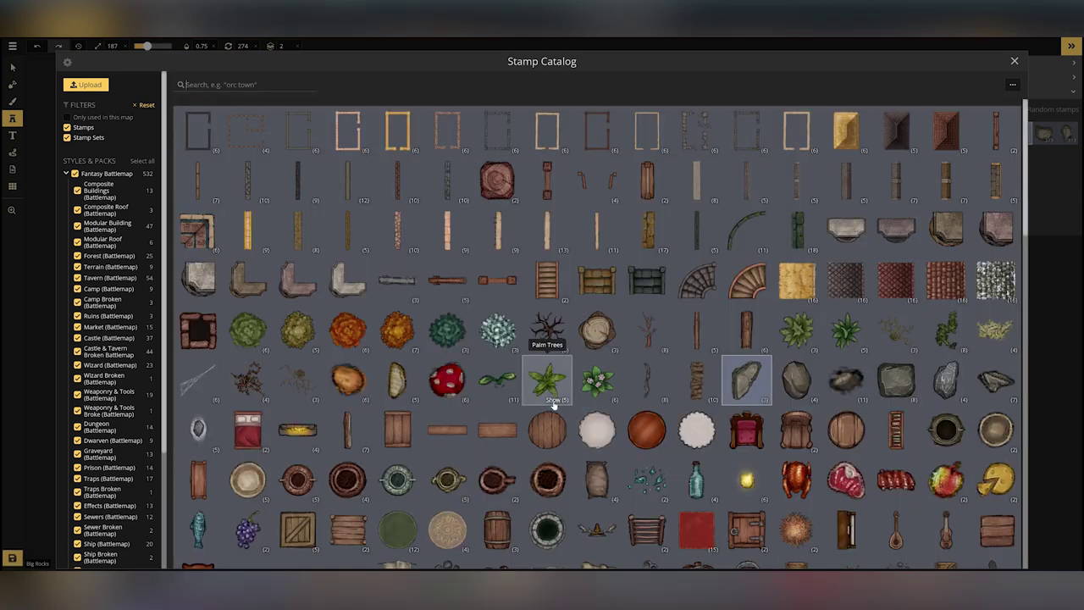
{"action": "left_click", "coordinate": [897, 330]}
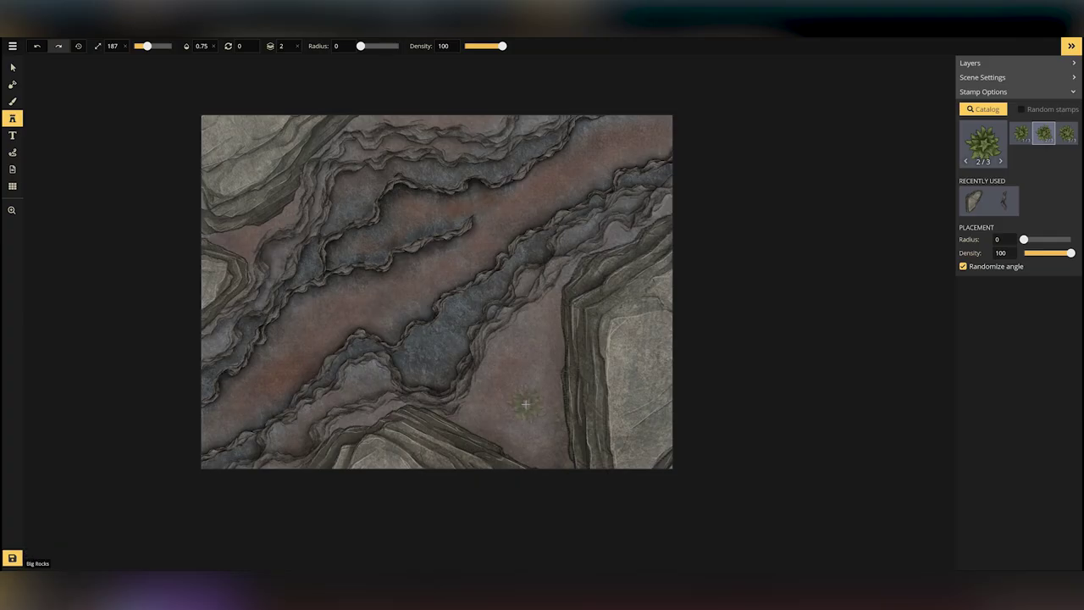
{"action": "left_click", "coordinate": [551, 302]}
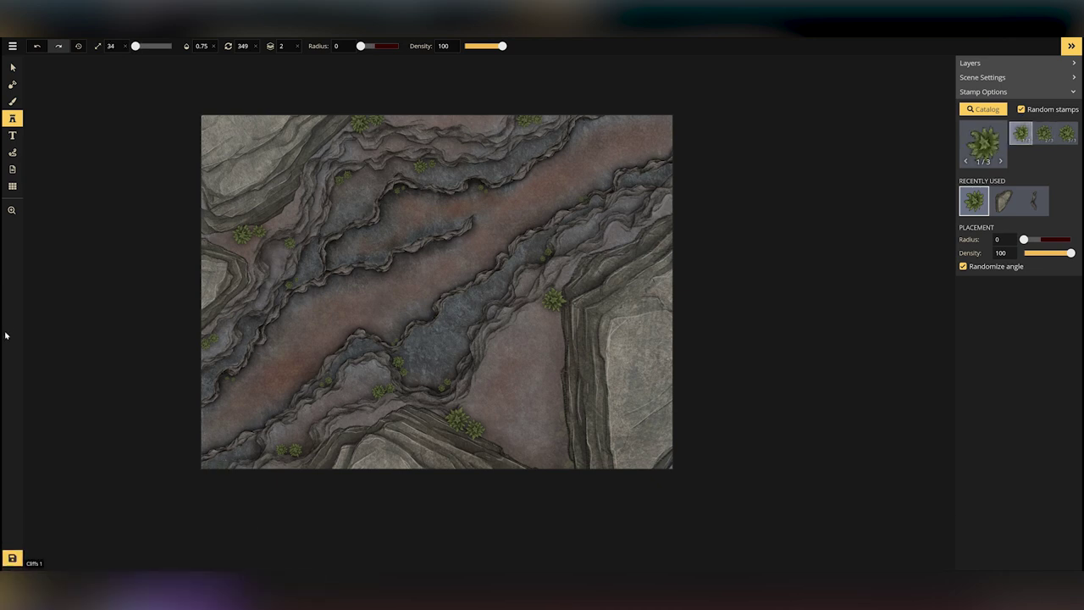
Choose the leafy climbing plant from the stamp catalog and place its fifth variant at size 144 beside the large rock's upper corner
{"action": "left_click", "coordinate": [983, 142]}
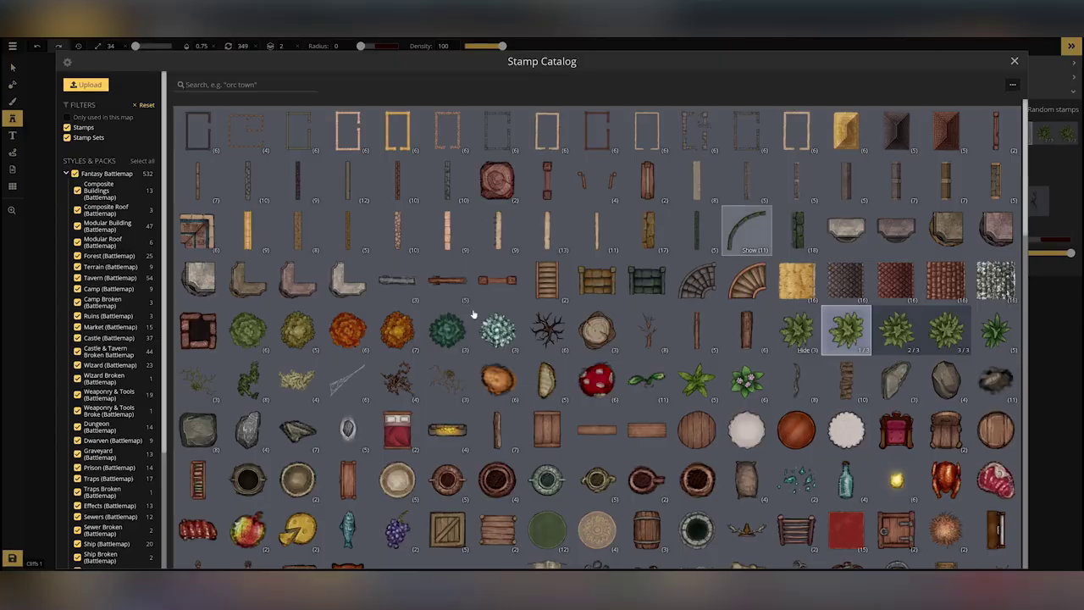
{"action": "left_click", "coordinate": [247, 381]}
{"action": "left_click", "coordinate": [556, 315]}
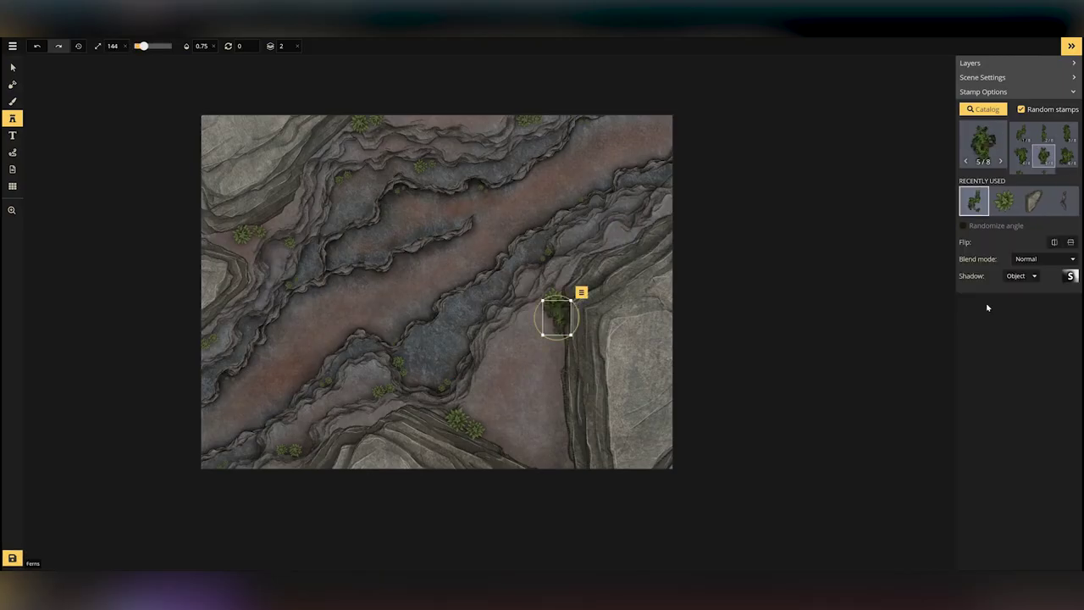
Set the vine beside the large rock to Hard light blending with no shadow, and nudge it into place on layer 1 behind the ferns
{"action": "left_click", "coordinate": [1042, 258]}
{"action": "left_click", "coordinate": [1019, 316]}
{"action": "left_click", "coordinate": [1028, 260]}
{"action": "key", "text": "Down"}
{"action": "key", "text": "Down"}
{"action": "key", "text": "Down"}
{"action": "key", "text": "Down"}
{"action": "key", "text": "Down"}
{"action": "key", "text": "Down"}
{"action": "key", "text": "Down"}
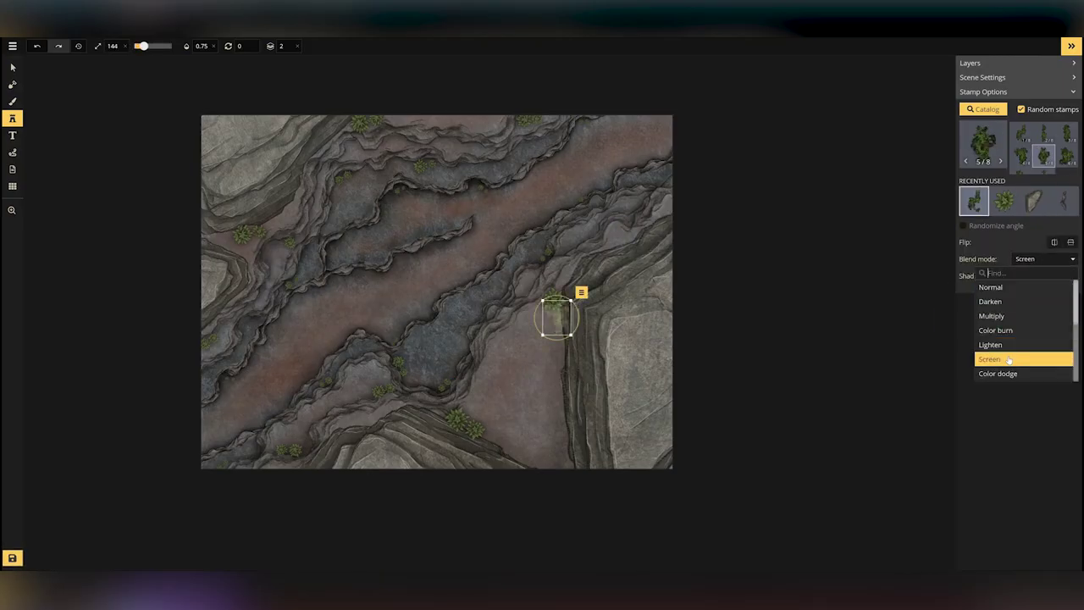
{"action": "left_click", "coordinate": [13, 68]}
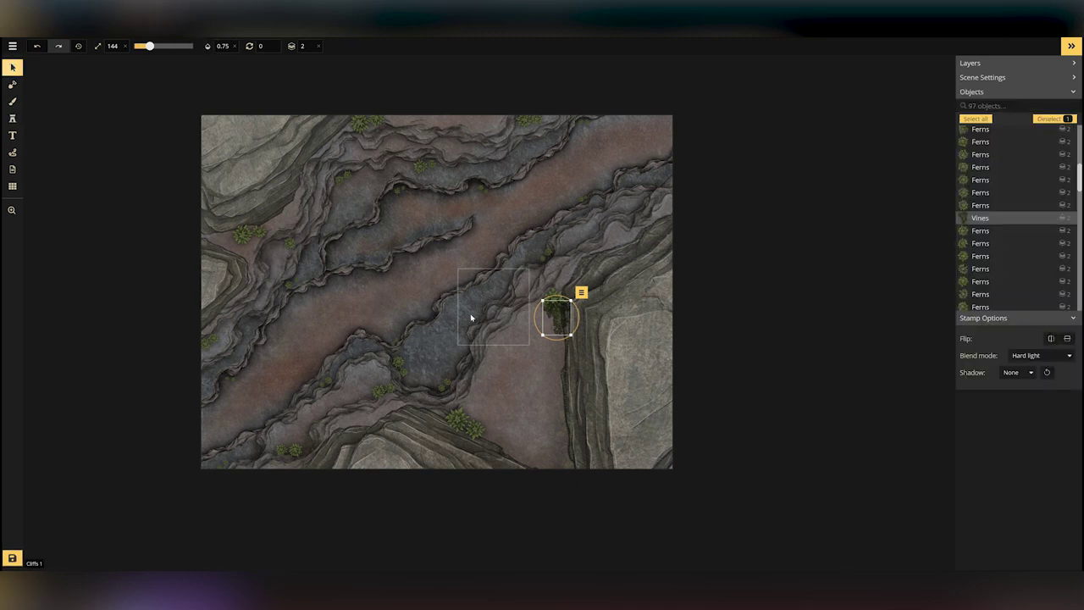
{"action": "left_click_drag", "start_coordinate": [552, 322], "coordinate": [547, 322]}
Place a second vine at size 144 and angle 244 against the right-edge rock, with Hard light blending on layer 1
{"action": "left_click", "coordinate": [13, 118]}
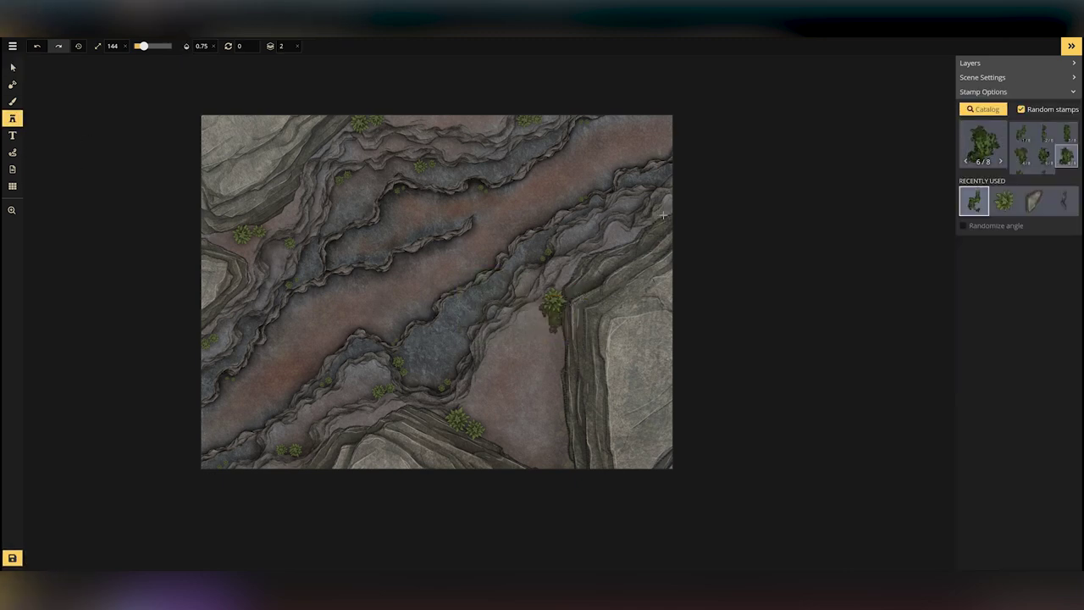
{"action": "left_click", "coordinate": [663, 216]}
{"action": "left_click", "coordinate": [1042, 258]}
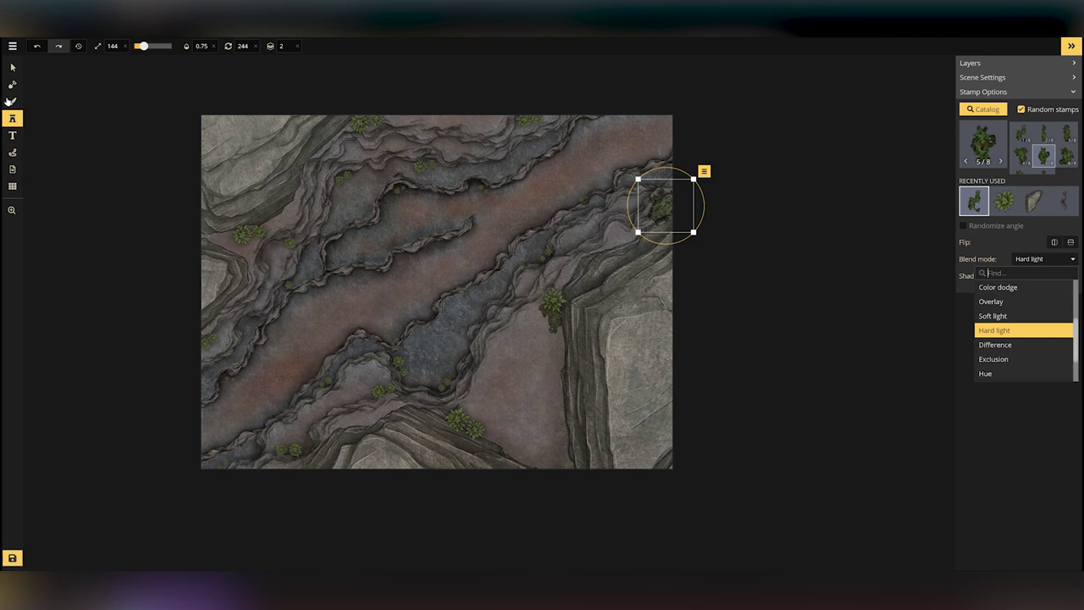
{"action": "left_click", "coordinate": [12, 68]}
{"action": "left_click_drag", "start_coordinate": [654, 210], "coordinate": [653, 210]}
{"action": "key", "text": "Page_Down"}
{"action": "left_click", "coordinate": [150, 116]}
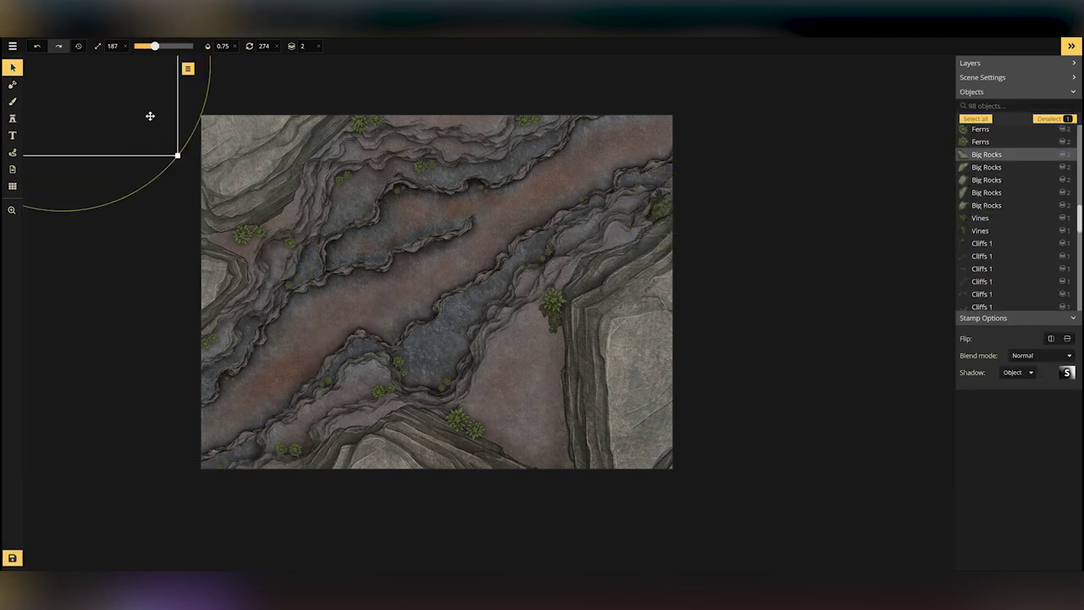
{"action": "key", "text": "Escape"}
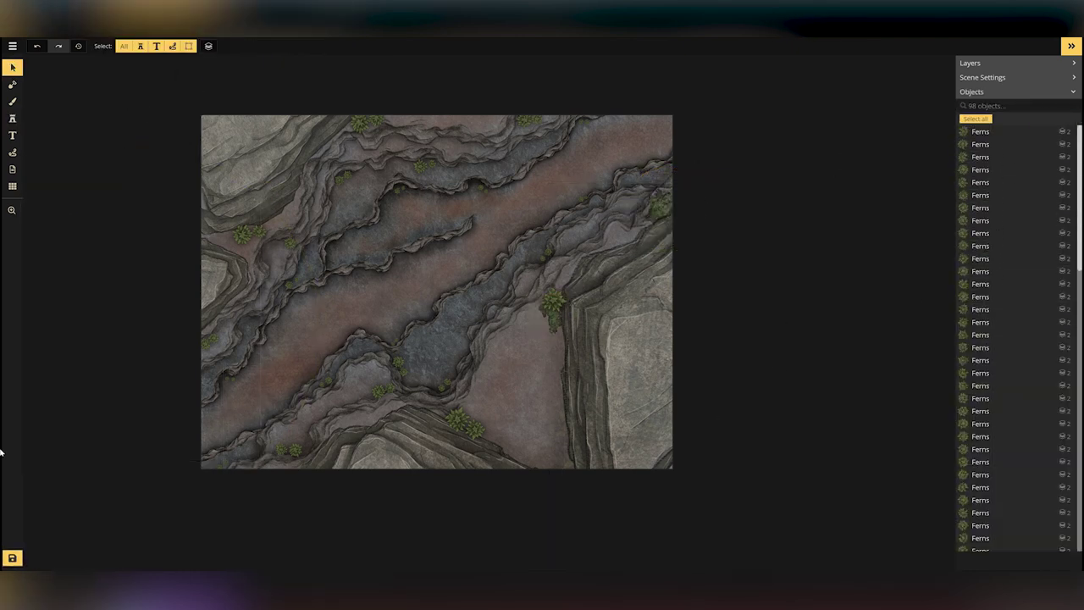
Add shadowless vines on layer -4 behind the ferns at the lower central rock and the left-hand rock, at sizes 195 and 214
{"action": "left_click", "coordinate": [12, 118]}
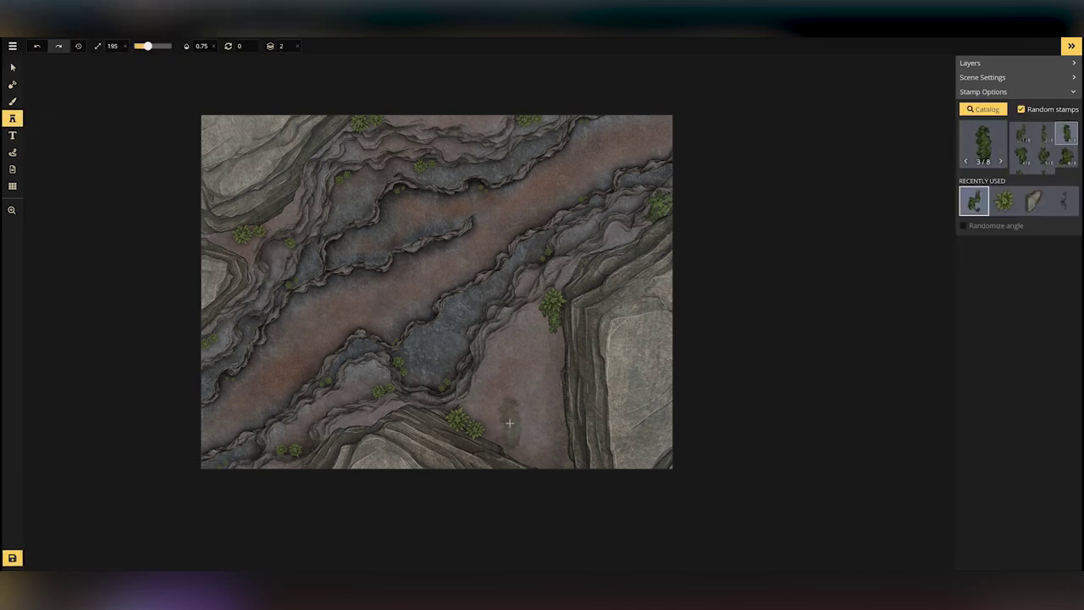
{"action": "left_click", "coordinate": [509, 400]}
{"action": "left_click", "coordinate": [1027, 278]}
{"action": "left_click", "coordinate": [1024, 289]}
{"action": "left_click_drag", "start_coordinate": [509, 400], "coordinate": [506, 443]}
{"action": "left_click", "coordinate": [221, 247]}
{"action": "left_click", "coordinate": [1023, 276]}
{"action": "left_click", "coordinate": [1003, 293]}
{"action": "left_click", "coordinate": [12, 66]}
{"action": "left_click", "coordinate": [12, 118]}
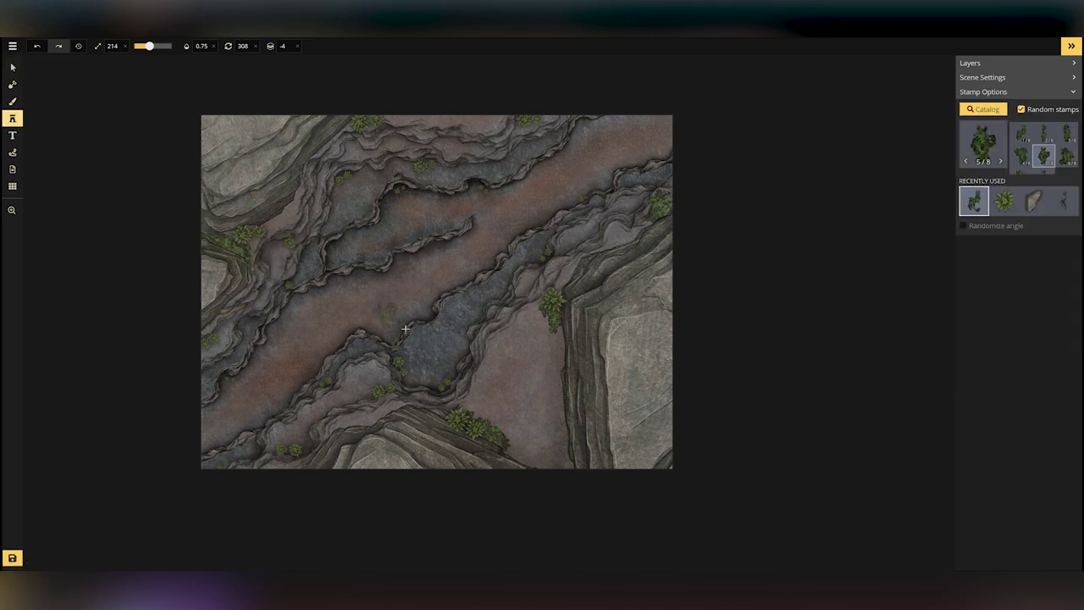
Place a vine without a shadow on the upper-left cliff ledge and move it into the fern cluster there
{"action": "left_click", "coordinate": [364, 196]}
{"action": "left_click", "coordinate": [1023, 276]}
{"action": "left_click", "coordinate": [1020, 293]}
{"action": "left_click_drag", "start_coordinate": [407, 208], "coordinate": [388, 160]}
{"action": "mouse_move", "coordinate": [361, 200]}
{"action": "left_mouse_down"}
{"action": "mouse_move", "coordinate": [346, 179]}
{"action": "mouse_move", "coordinate": [363, 183]}
{"action": "left_mouse_up"}
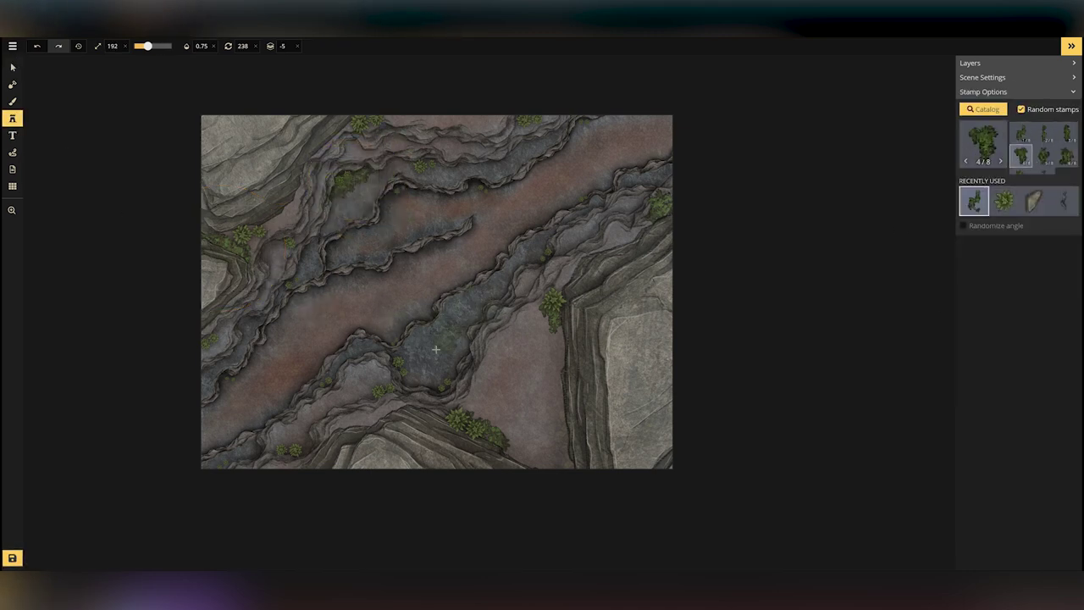
Add shadowless vines on layer -5 at the foot of the central pool and on the ledge above it, and save the map
{"action": "left_click", "coordinate": [453, 376]}
{"action": "left_click", "coordinate": [543, 248]}
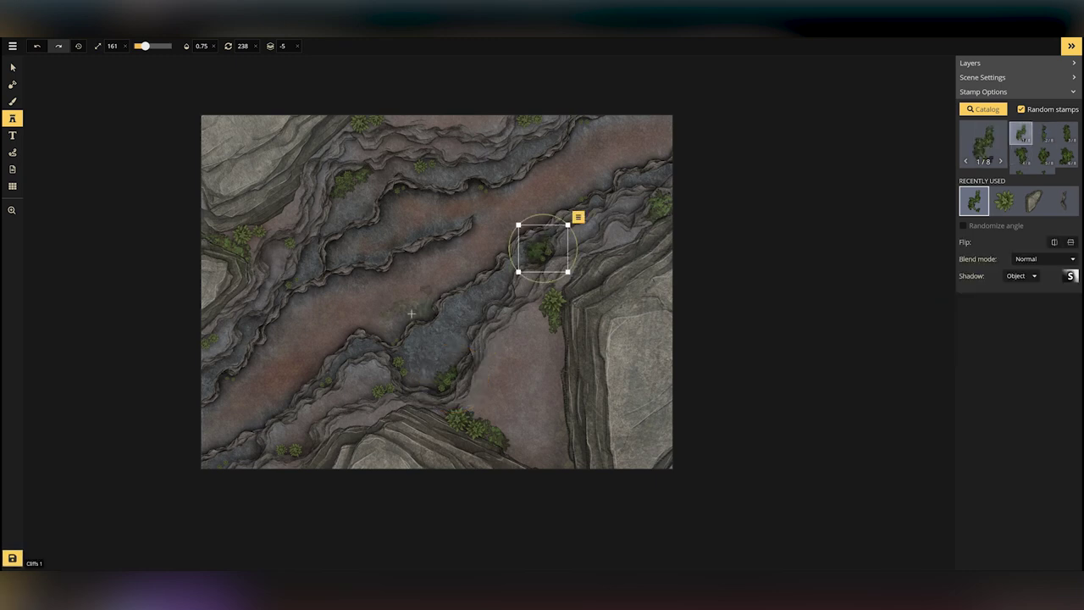
{"action": "left_click", "coordinate": [1021, 276]}
{"action": "left_click", "coordinate": [989, 297]}
{"action": "left_click", "coordinate": [1021, 276]}
{"action": "left_click", "coordinate": [989, 296]}
{"action": "key", "text": "v"}
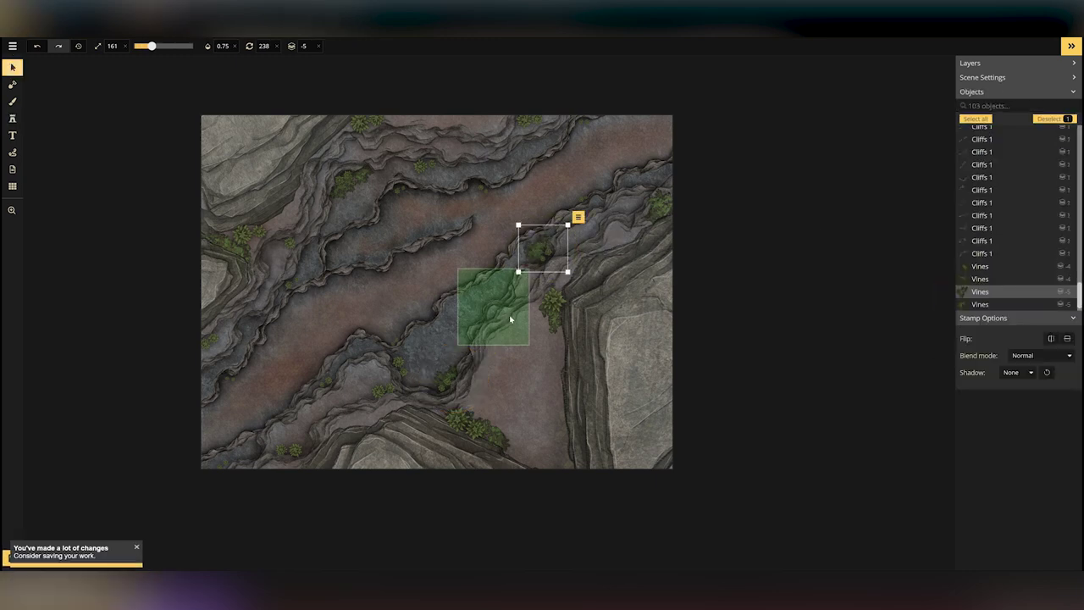
{"action": "key", "text": "ctrl+s"}
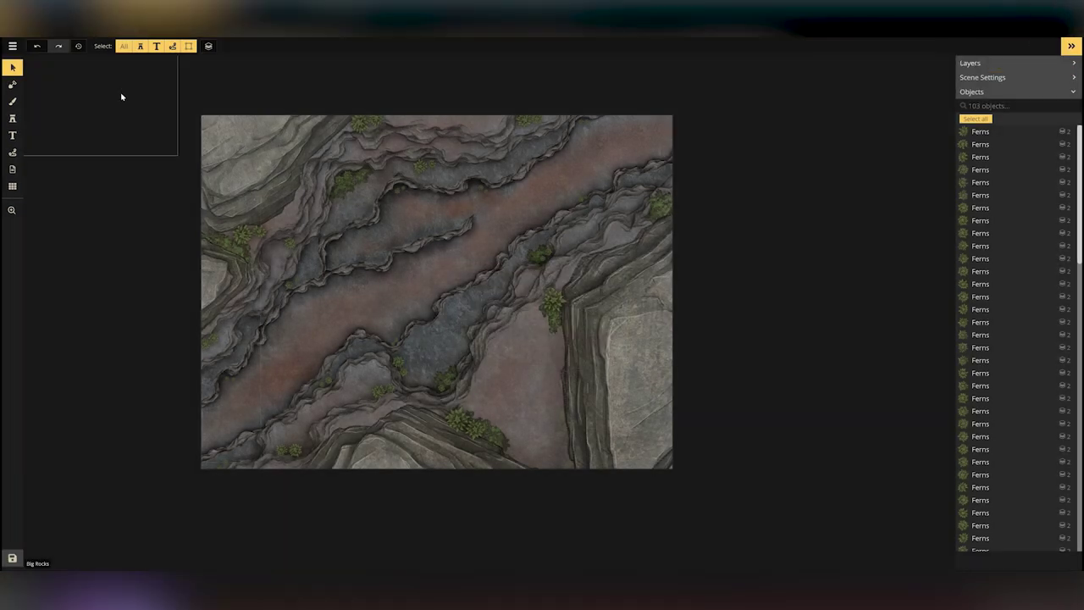
Choose the Rocks stamps from the catalog and place random variants at size 50 with random angles beside the large rock and on the ledges
{"action": "left_click", "coordinate": [12, 120]}
{"action": "left_click", "coordinate": [983, 109]}
{"action": "left_click", "coordinate": [510, 432]}
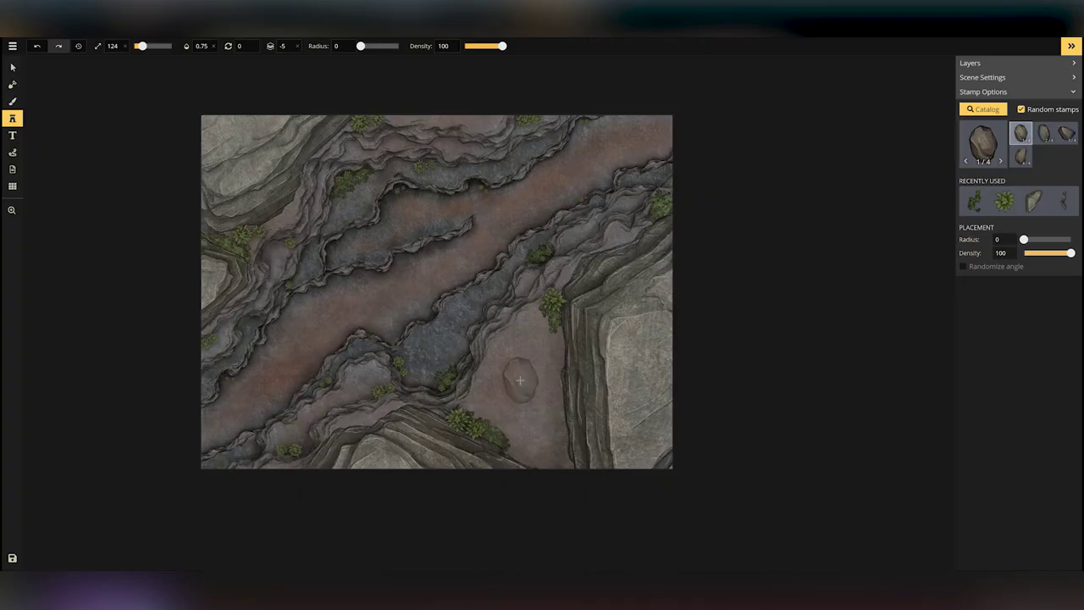
{"action": "left_click", "coordinate": [535, 316]}
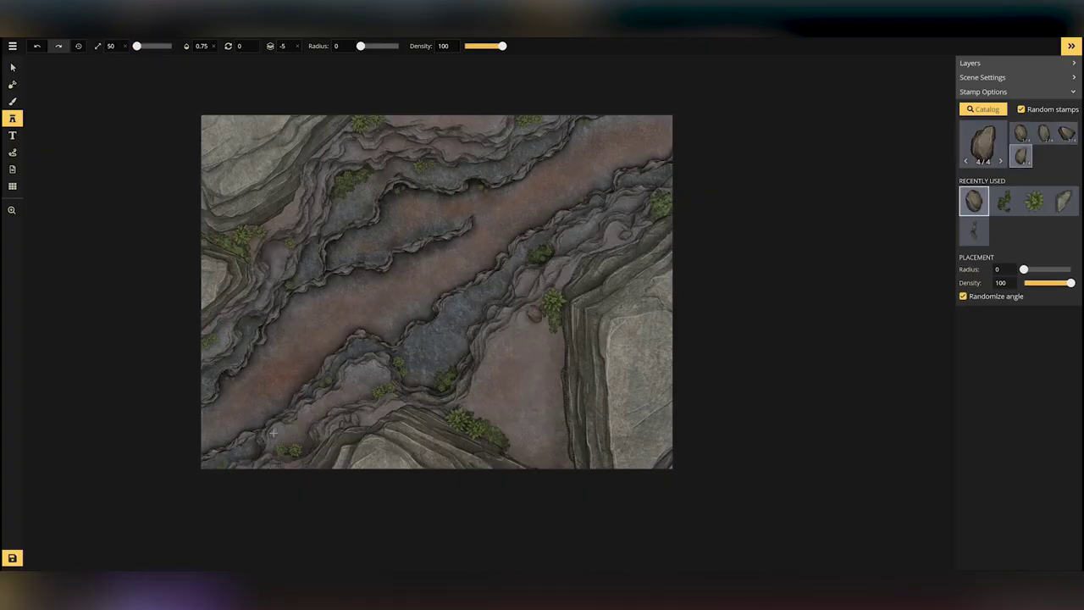
{"action": "left_click", "coordinate": [12, 67]}
{"action": "left_click", "coordinate": [285, 222]}
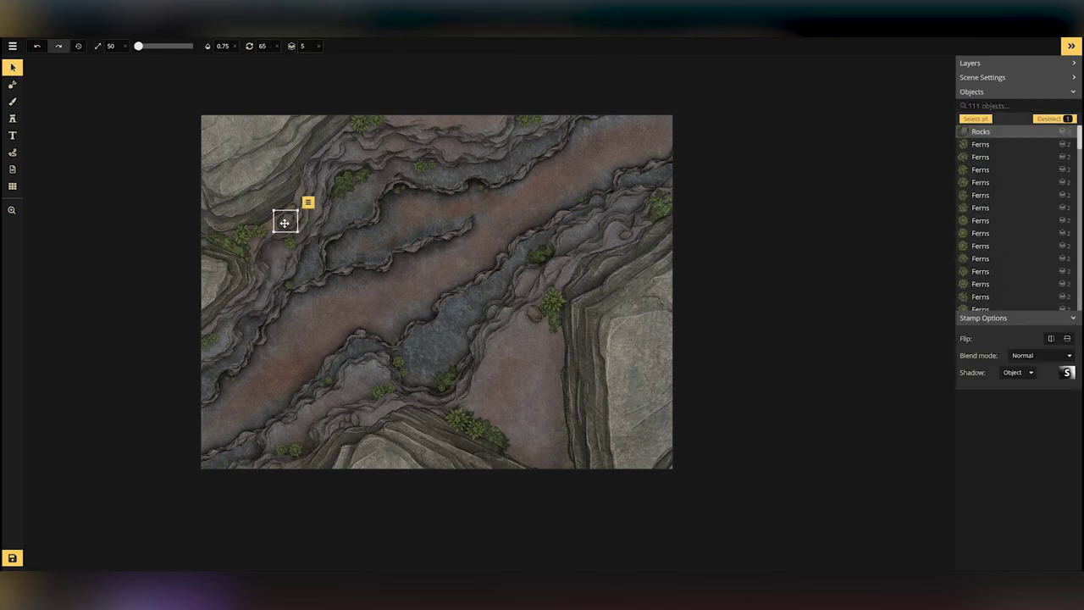
Scatter small random rocks on layer 4 along the middle and upper cliff ledges, at sizes 28 and 22
{"action": "left_click", "coordinate": [12, 119]}
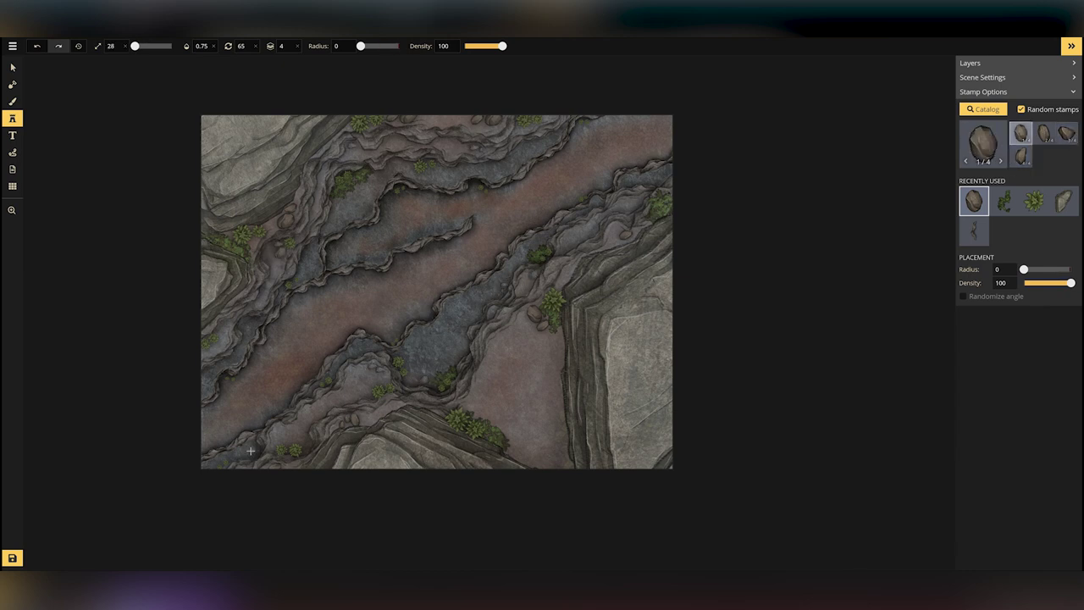
{"action": "left_click", "coordinate": [332, 253]}
{"action": "left_click", "coordinate": [374, 366]}
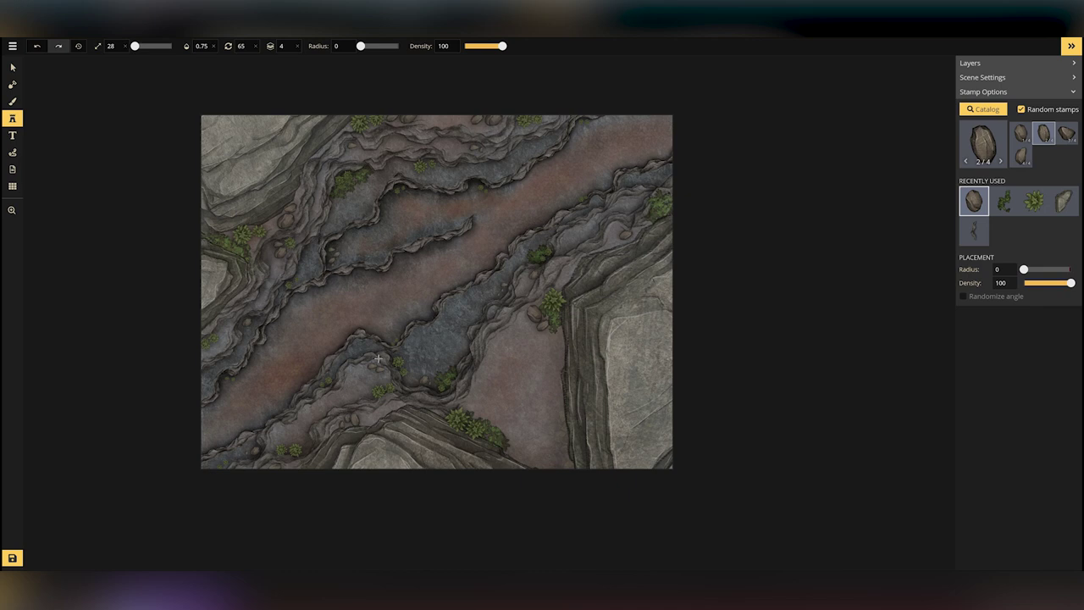
{"action": "left_click", "coordinate": [394, 197]}
{"action": "left_click", "coordinate": [502, 173]}
{"action": "left_click", "coordinate": [431, 174]}
{"action": "left_click", "coordinate": [380, 288]}
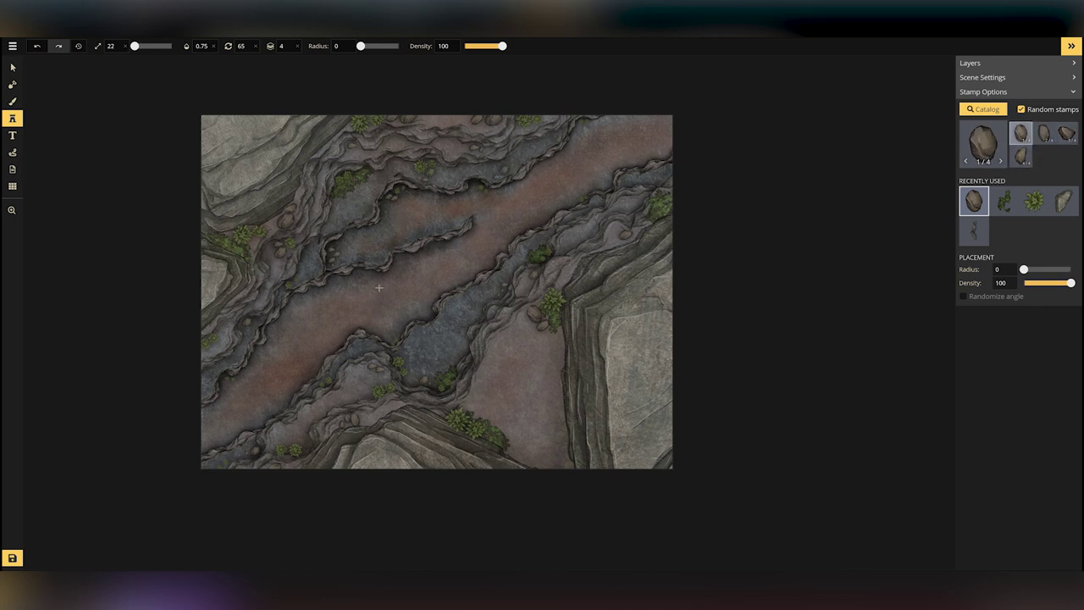
Scatter more small random rocks on layer 4 along the valley floor and the bases of the cliff walls
{"action": "scroll", "coordinate": [287, 313], "scroll_direction": "down", "scroll_amount": 3}
{"action": "left_click", "coordinate": [283, 357]}
{"action": "left_click", "coordinate": [460, 242]}
{"action": "left_click", "coordinate": [569, 189]}
{"action": "left_click", "coordinate": [645, 156]}
{"action": "left_click", "coordinate": [261, 424]}
{"action": "left_click", "coordinate": [256, 426]}
{"action": "left_click", "coordinate": [282, 321]}
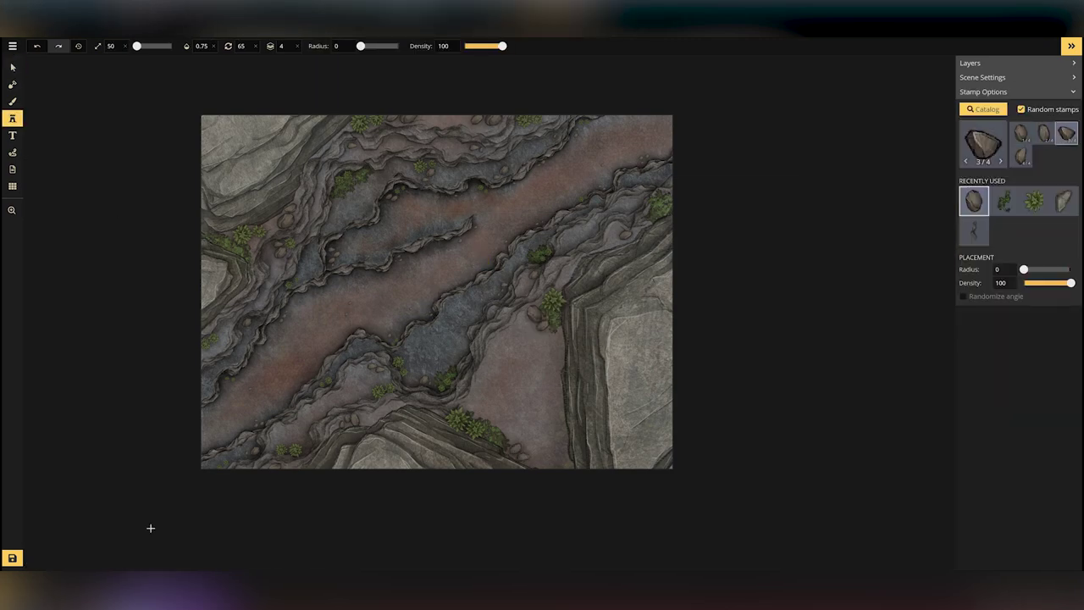
Choose the second Ladders variant from the catalog and place a small ladder on the cliff edge between the valley floor and the central pool
{"action": "left_click", "coordinate": [982, 109]}
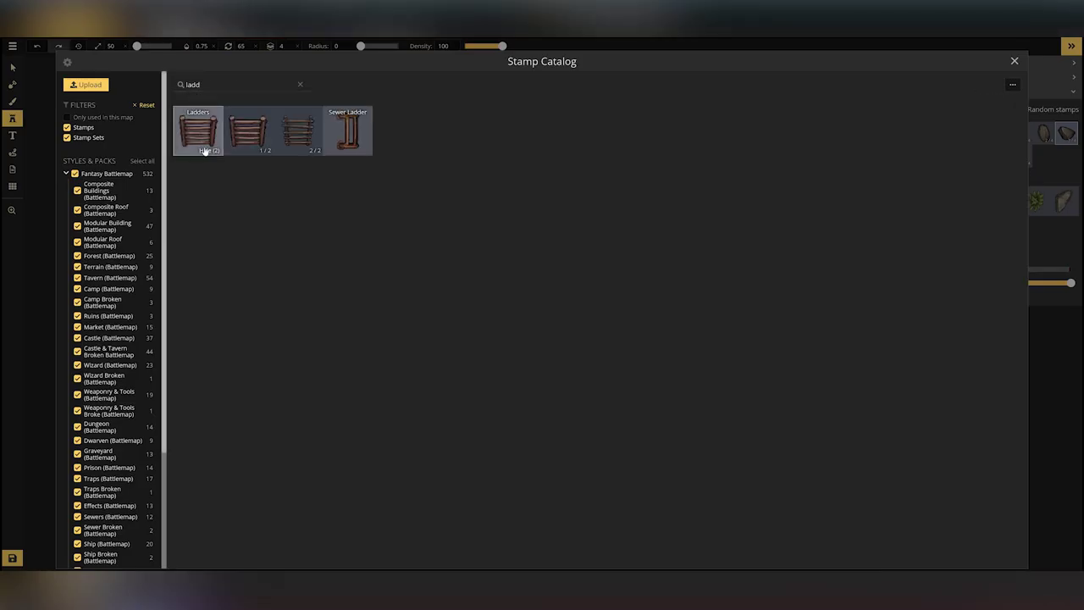
{"action": "left_click", "coordinate": [206, 146]}
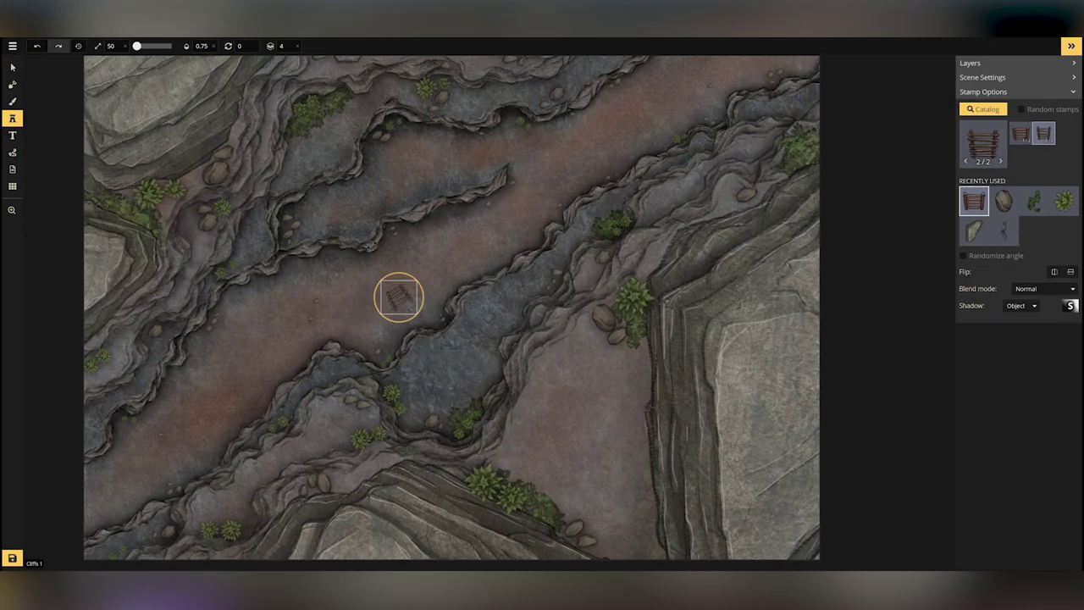
{"action": "key", "text": "a"}
{"action": "left_click", "coordinate": [434, 318]}
{"action": "key", "text": "s"}
{"action": "key", "text": "a"}
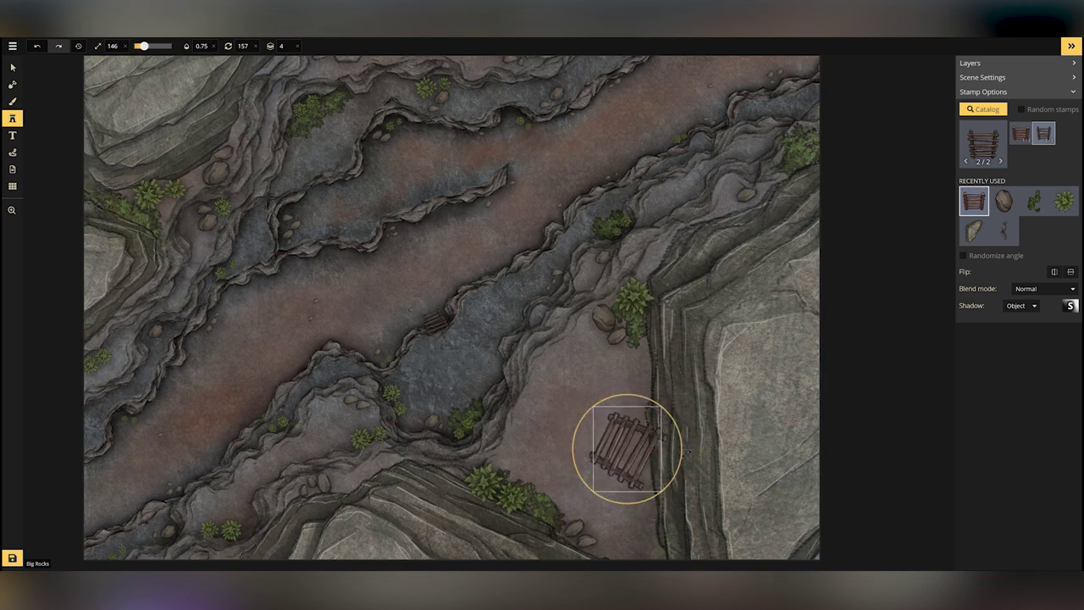
Place a larger ladder against the tall cliff beside the large right-hand rock and move it up into position
{"action": "left_click", "coordinate": [672, 424]}
{"action": "left_click", "coordinate": [13, 67]}
{"action": "left_click_drag", "start_coordinate": [667, 423], "coordinate": [666, 370]}
{"action": "left_click", "coordinate": [847, 169]}
Find the campfire stamps with "camp" and place the lit one at size 35 on the upper-left ledge and the unlit one at size 104 on the lower plateau
{"action": "left_click", "coordinate": [13, 119]}
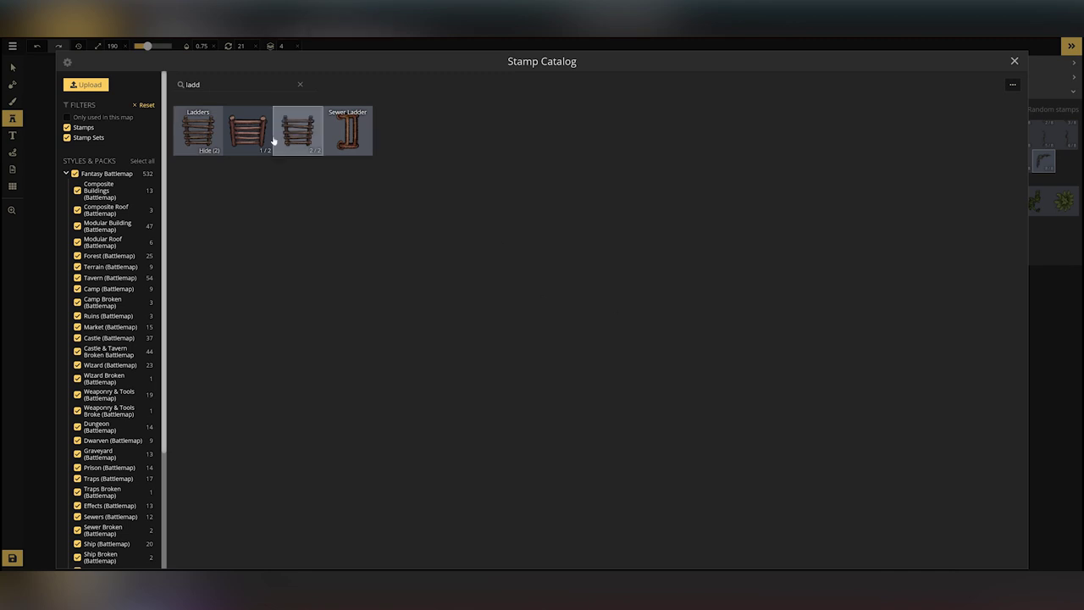
{"action": "double_click", "coordinate": [222, 86]}
{"action": "type", "text": "camp"}
{"action": "left_click", "coordinate": [298, 135]}
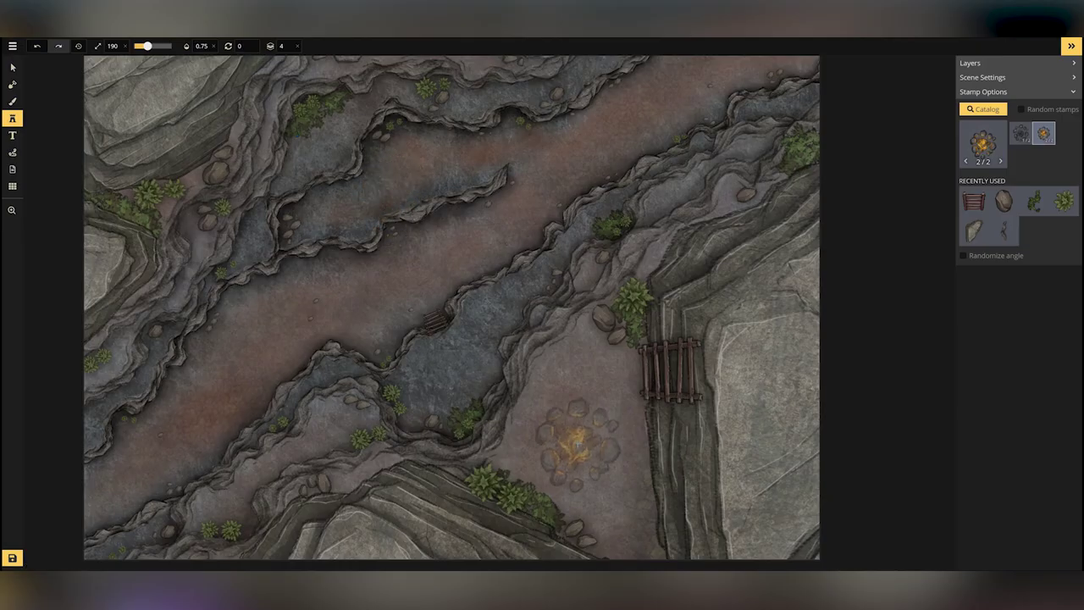
{"action": "scroll", "coordinate": [353, 207], "scroll_direction": "down", "scroll_amount": 4}
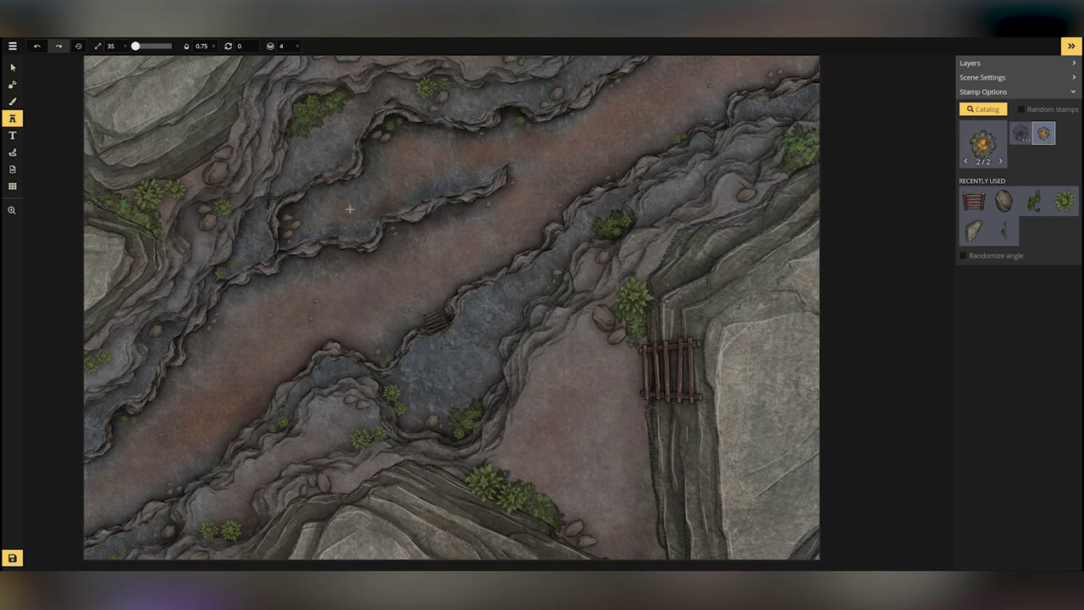
{"action": "left_click", "coordinate": [347, 206]}
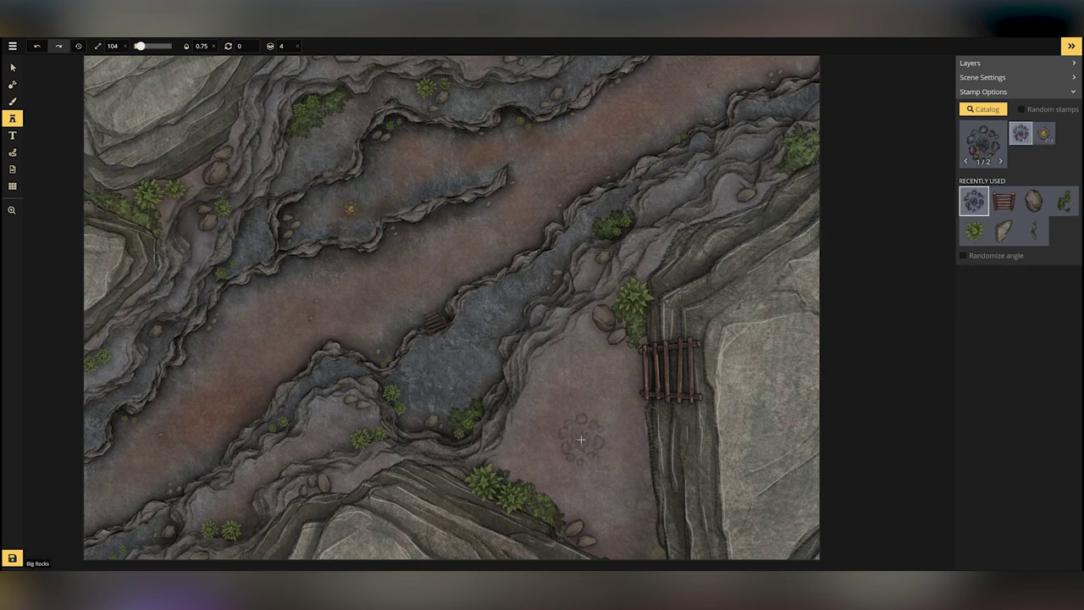
{"action": "left_click", "coordinate": [553, 419]}
{"action": "left_click", "coordinate": [12, 68]}
{"action": "left_click", "coordinate": [12, 119]}
Choose the eleven-variant dark stone stamps from the full catalog and scatter them with random angles around the plateaus and ledges, at sizes 104 down to 22
{"action": "left_click", "coordinate": [983, 110]}
{"action": "double_click", "coordinate": [196, 85]}
{"action": "key", "text": "BackSpace"}
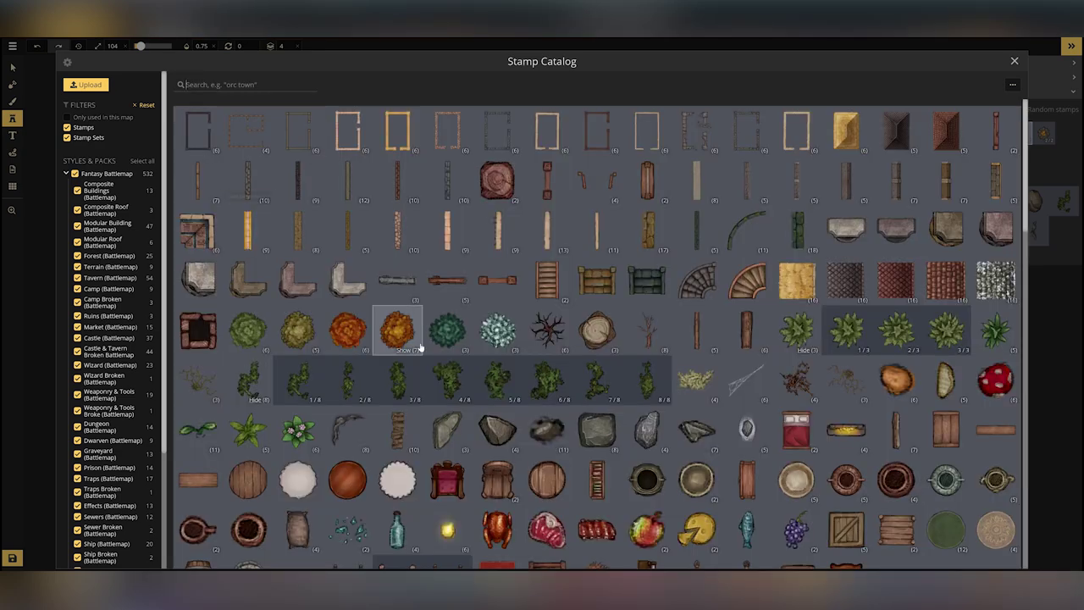
{"action": "scroll", "coordinate": [496, 434], "scroll_direction": "down", "scroll_amount": 3}
{"action": "scroll", "coordinate": [496, 434], "scroll_direction": "down", "scroll_amount": 2}
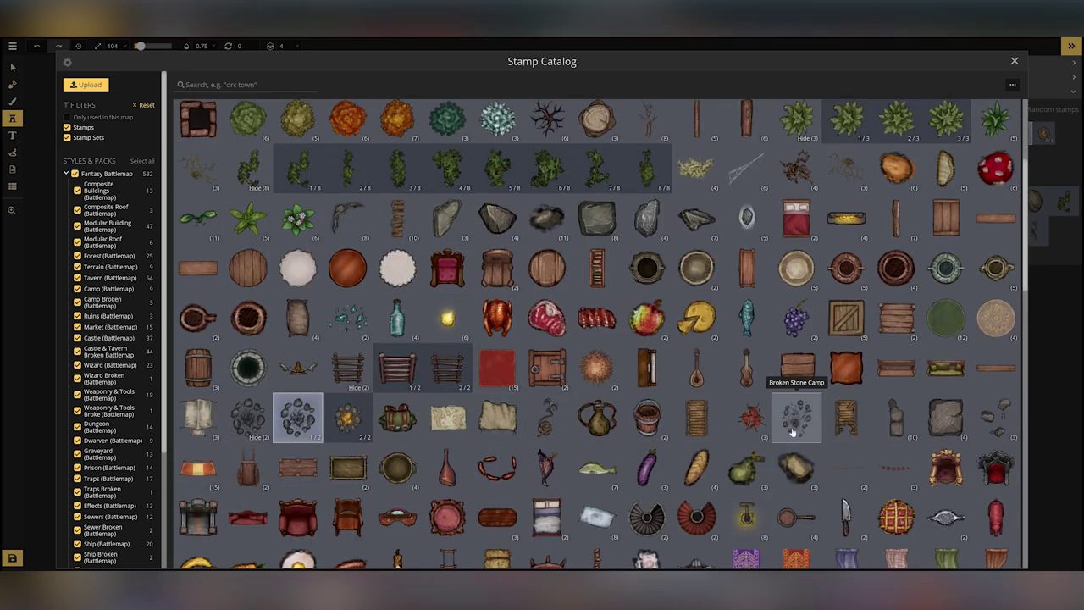
{"action": "left_click", "coordinate": [547, 218]}
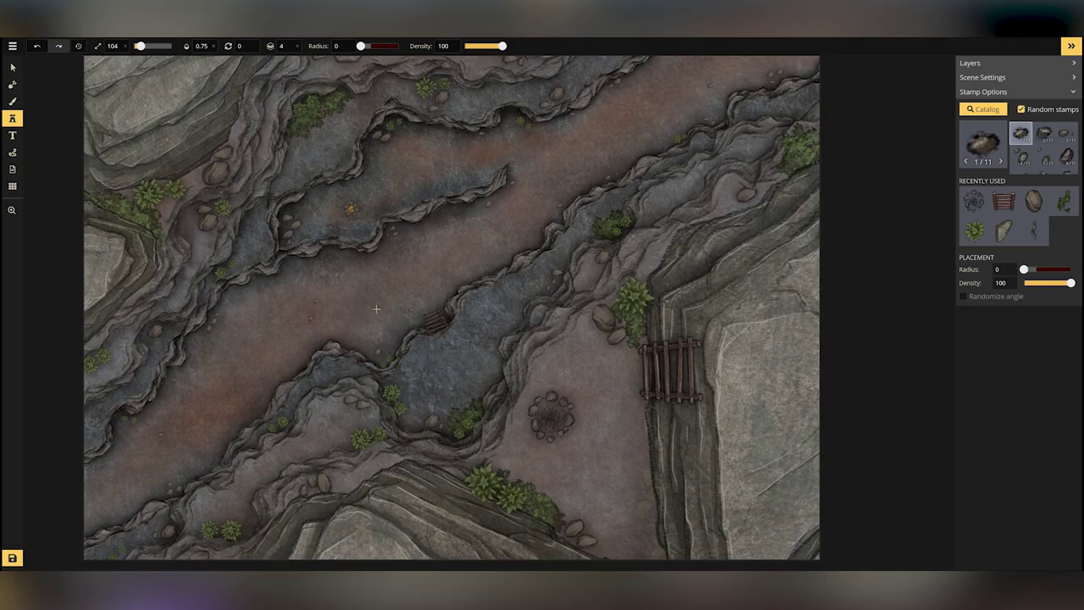
{"action": "left_click", "coordinate": [583, 330]}
{"action": "left_click", "coordinate": [194, 181]}
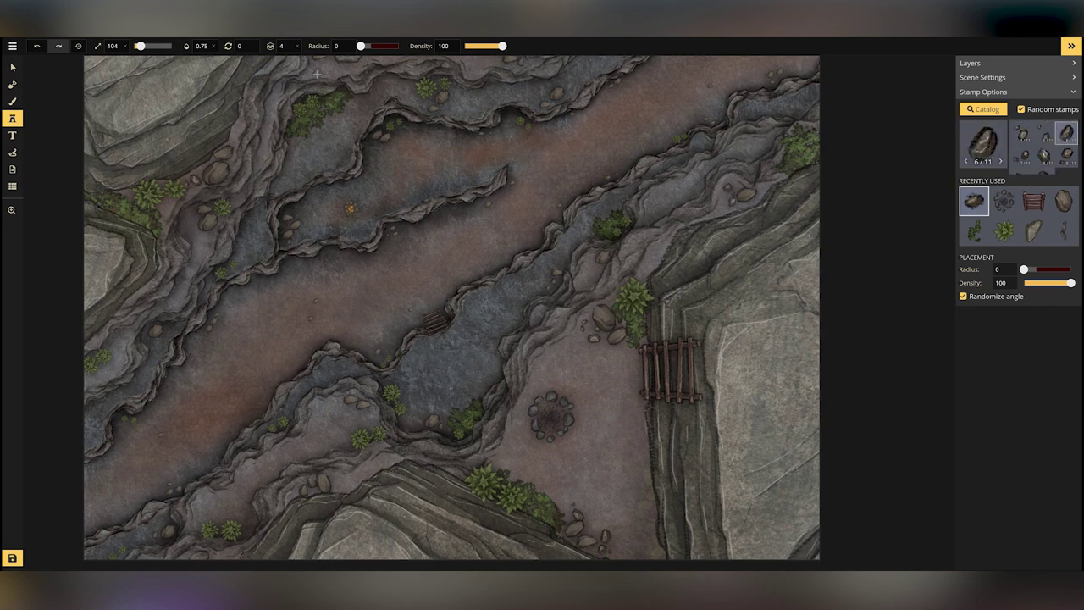
{"action": "left_click", "coordinate": [302, 154]}
{"action": "left_click", "coordinate": [583, 145]}
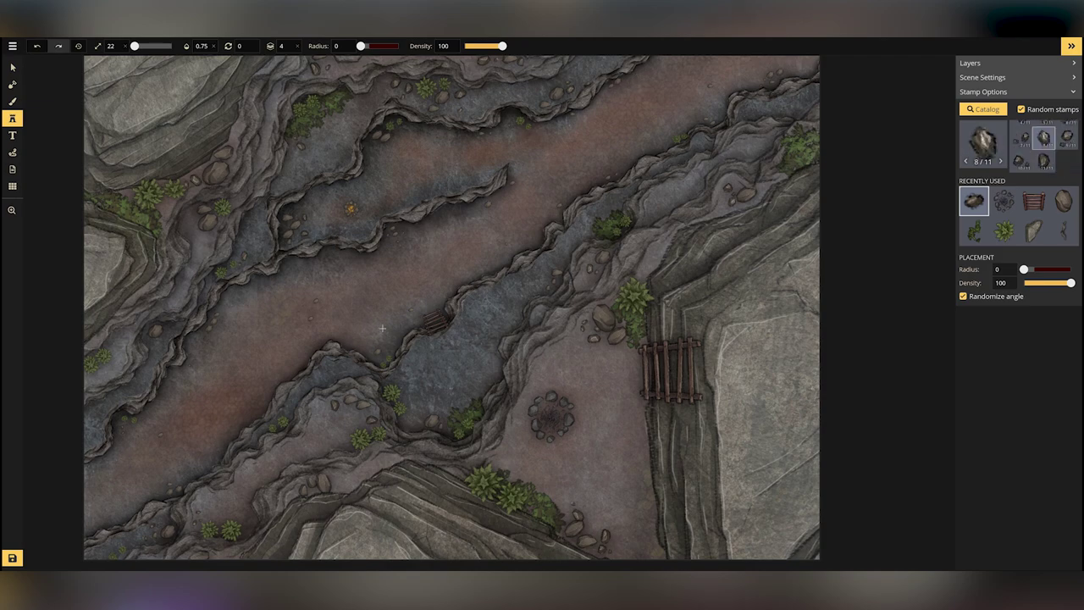
{"action": "left_click", "coordinate": [13, 68]}
Browse the full stamp catalog, find the Mat stamp with "ma" and place it at size 32, rotated 258, beside the lit campfire
{"action": "left_click", "coordinate": [13, 119]}
{"action": "left_click", "coordinate": [984, 110]}
{"action": "scroll", "coordinate": [496, 467], "scroll_direction": "down", "scroll_amount": 2}
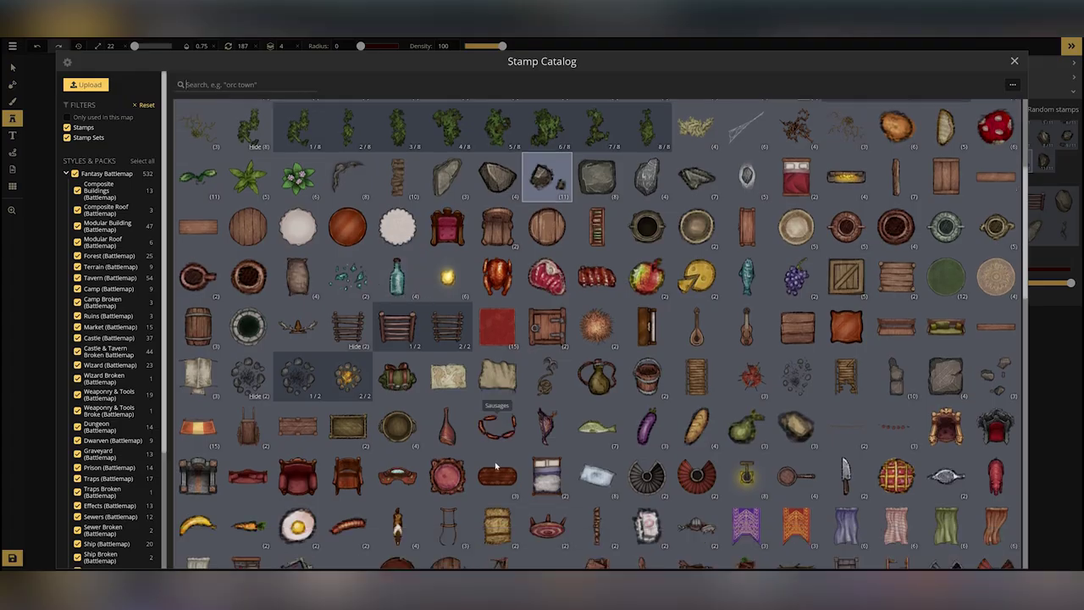
{"action": "scroll", "coordinate": [495, 466], "scroll_direction": "down", "scroll_amount": 6}
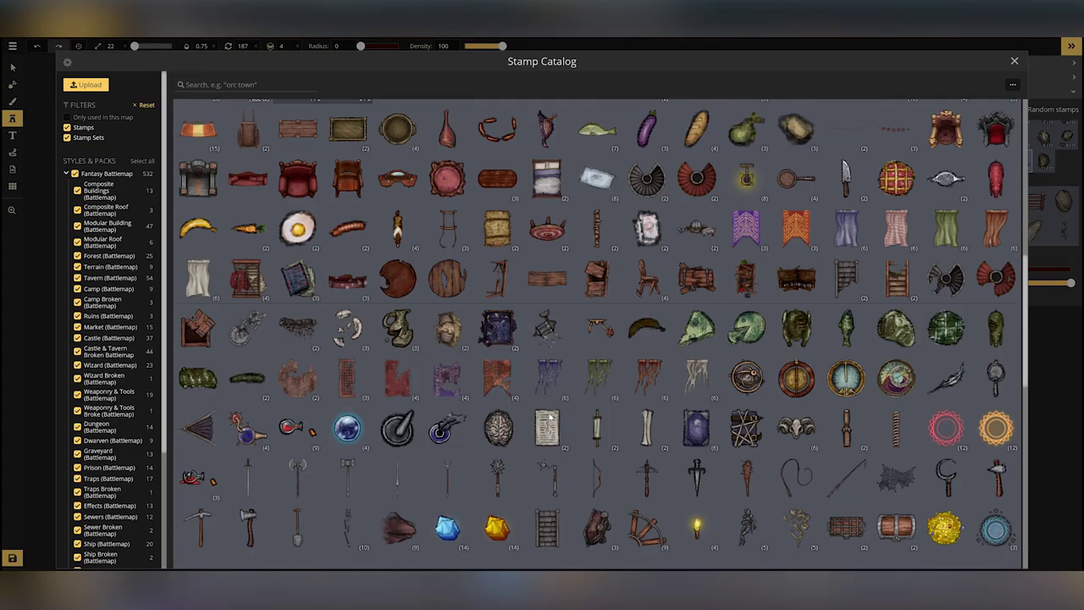
{"action": "scroll", "coordinate": [200, 437], "scroll_direction": "down", "scroll_amount": 3}
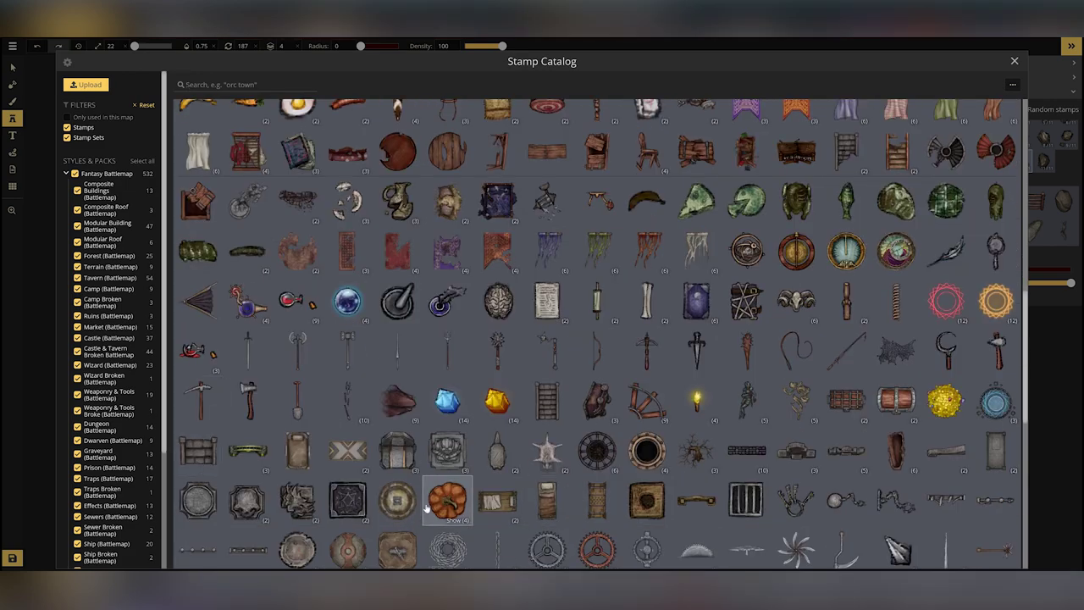
{"action": "scroll", "coordinate": [426, 506], "scroll_direction": "down", "scroll_amount": 8}
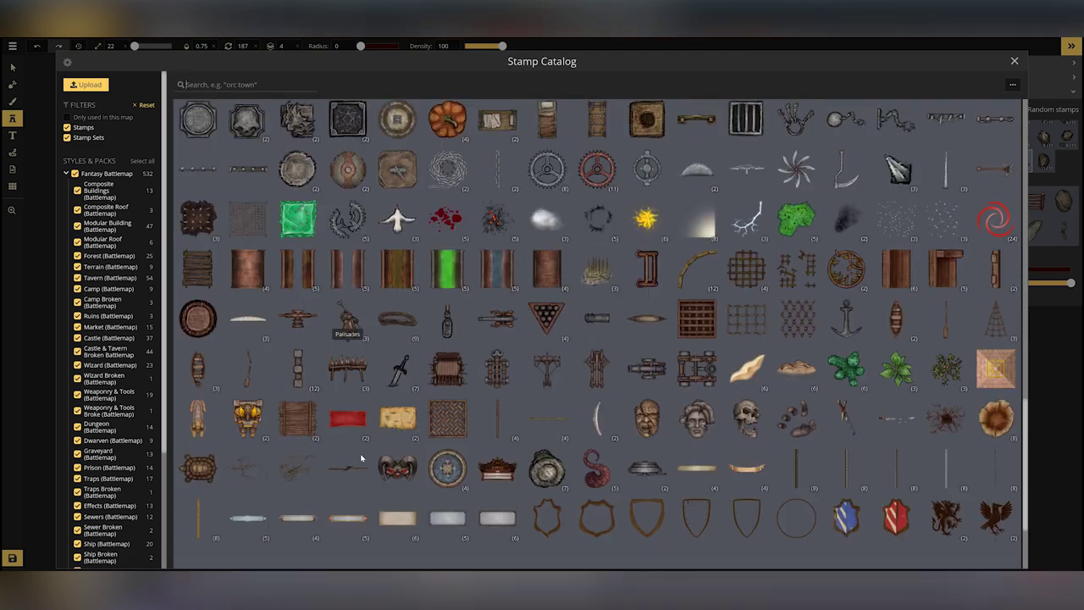
{"action": "scroll", "coordinate": [392, 444], "scroll_direction": "down", "scroll_amount": 15}
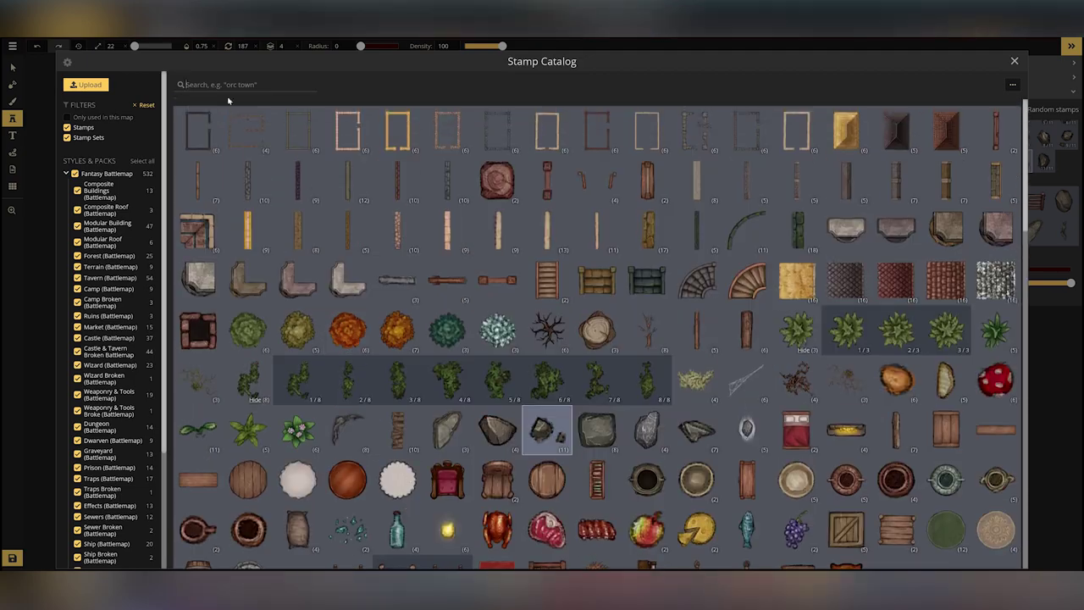
{"action": "left_click", "coordinate": [228, 90]}
{"action": "type", "text": "ma"}
{"action": "left_click", "coordinate": [198, 129]}
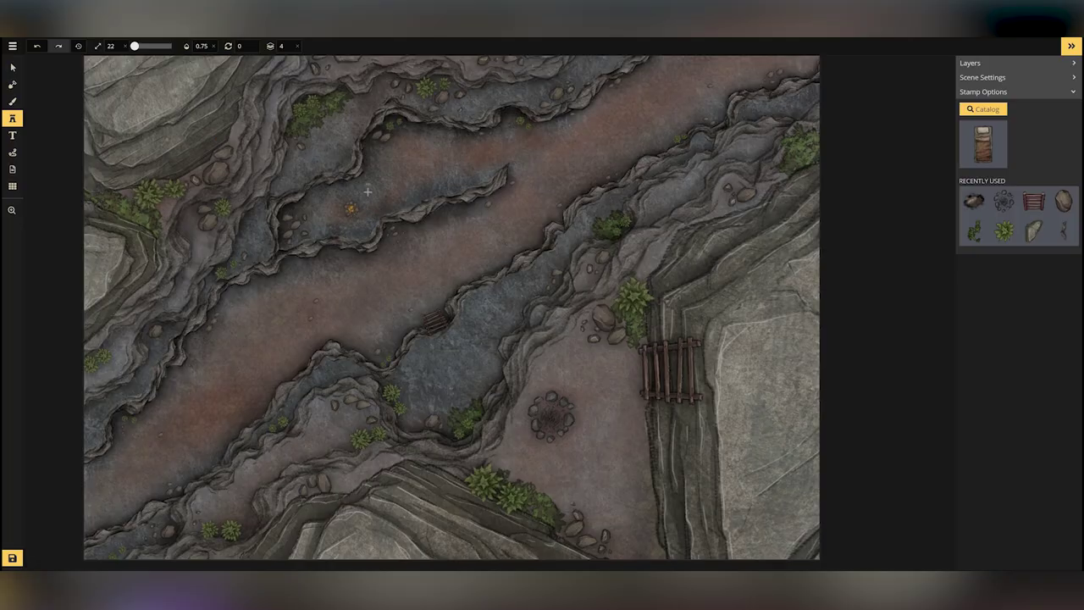
Find the Barrels stamps with "barr" and place all three variants on the upper-left ledge near the mat and lit campfire
{"action": "left_click", "coordinate": [983, 136]}
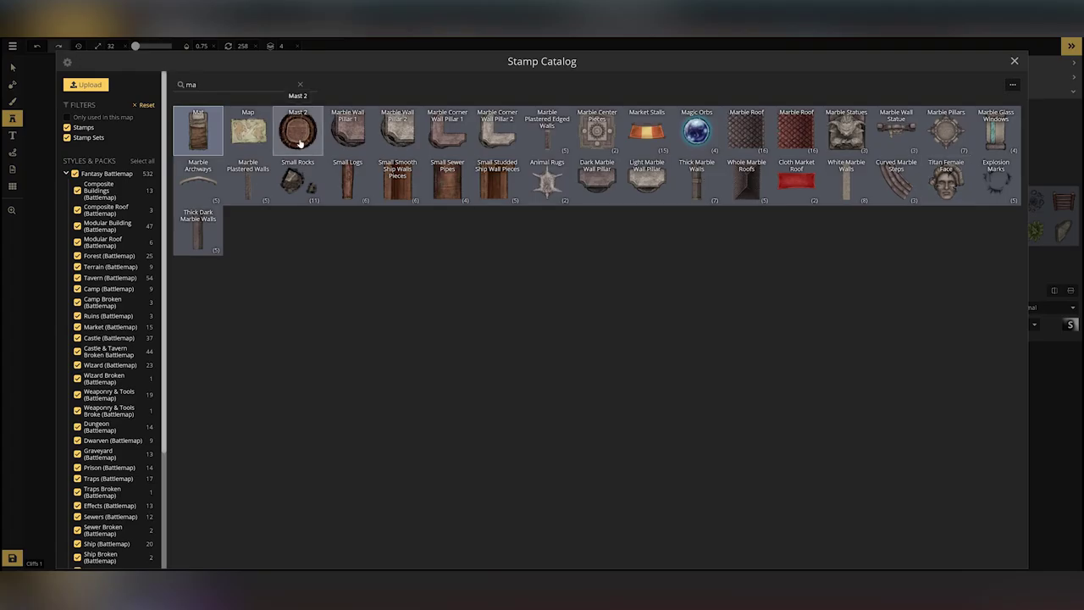
{"action": "double_click", "coordinate": [194, 84]}
{"action": "type", "text": "barr"}
{"action": "left_click", "coordinate": [199, 131]}
{"action": "left_click", "coordinate": [314, 215]}
{"action": "left_click", "coordinate": [1044, 133]}
{"action": "left_click", "coordinate": [313, 228]}
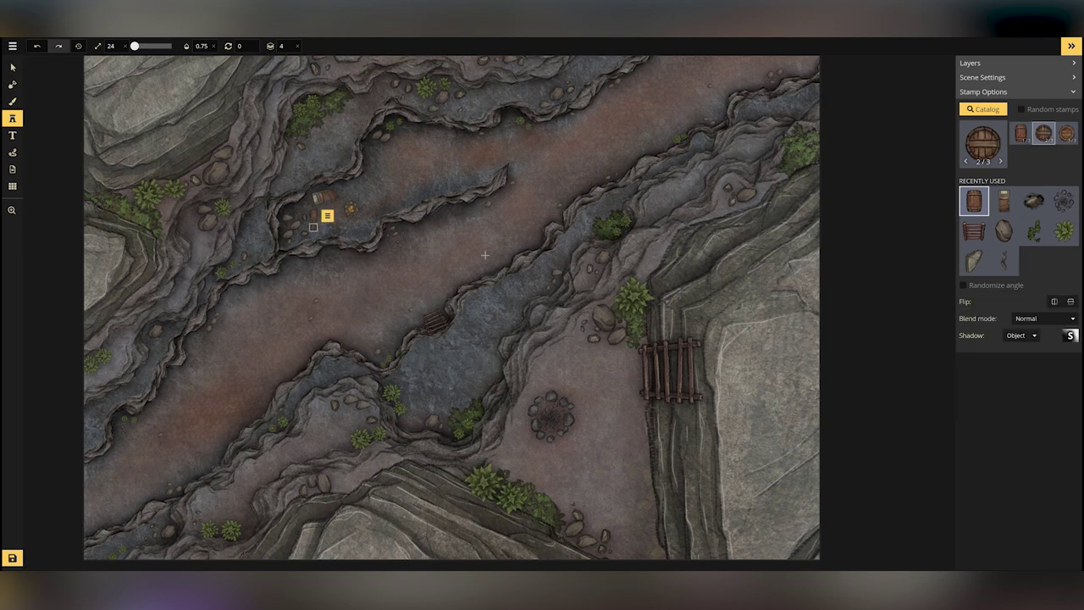
{"action": "left_click", "coordinate": [1067, 133]}
{"action": "left_click", "coordinate": [321, 223]}
Place two round-view barrels and one lying barrel on the lower plateau near the unlit campfire, at about size 93
{"action": "left_click", "coordinate": [521, 459]}
{"action": "left_click", "coordinate": [583, 458]}
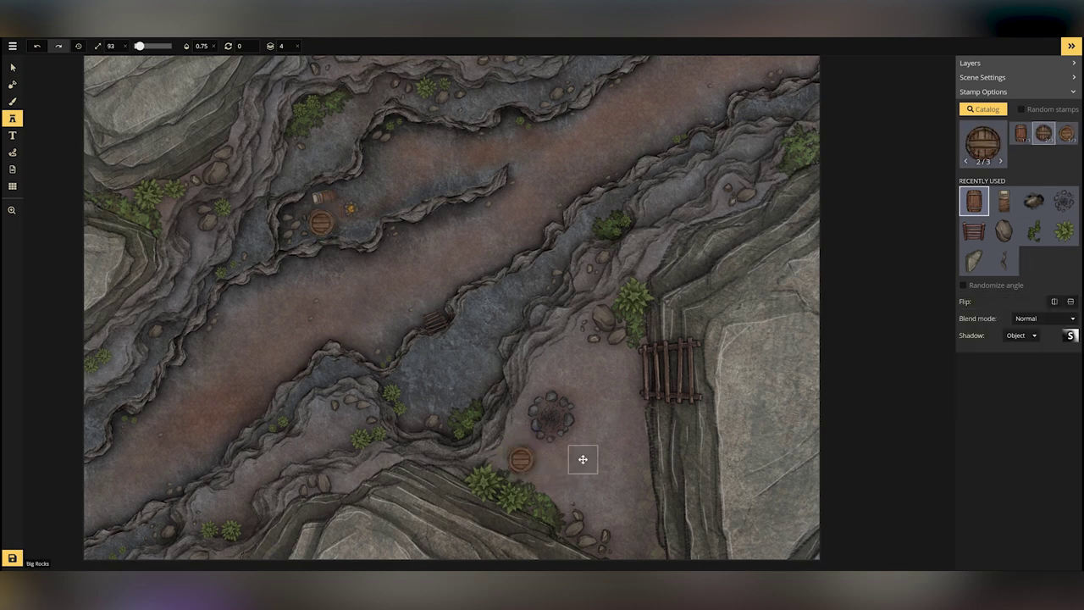
{"action": "key", "text": "space"}
{"action": "left_click", "coordinate": [639, 511]}
Find the Bottles stamps with "bott" and place them beside the barrels on the lower plateau, including a round-view one at size 75
{"action": "left_click", "coordinate": [977, 159]}
{"action": "double_click", "coordinate": [195, 85]}
{"action": "key", "text": "BackSpace"}
{"action": "type", "text": "bott"}
{"action": "left_click", "coordinate": [202, 130]}
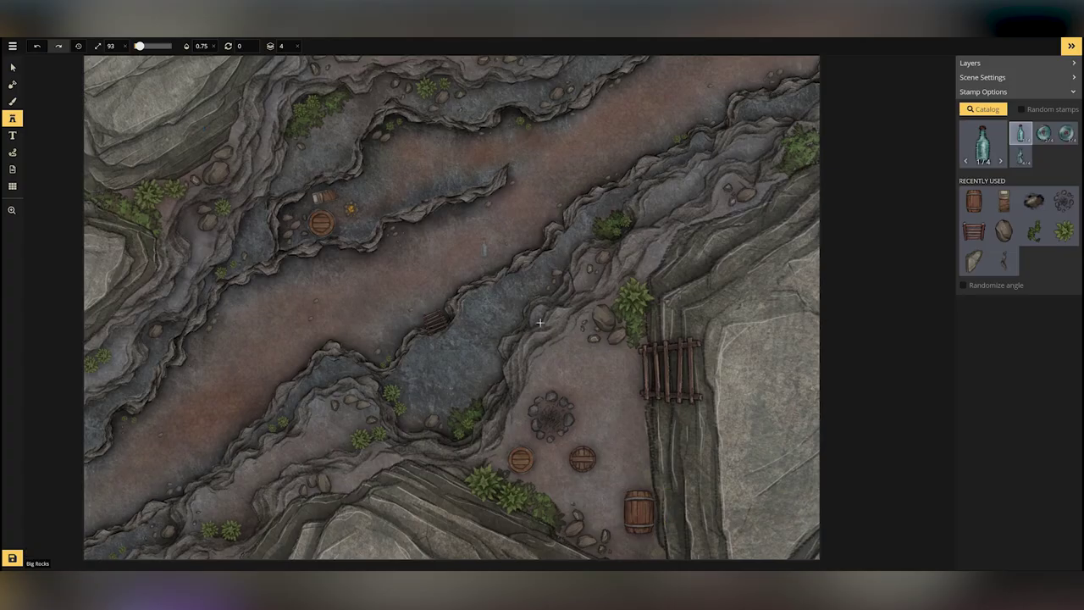
{"action": "left_click", "coordinate": [602, 449]}
{"action": "key", "text": "space"}
{"action": "key", "text": "space"}
{"action": "left_click", "coordinate": [607, 463]}
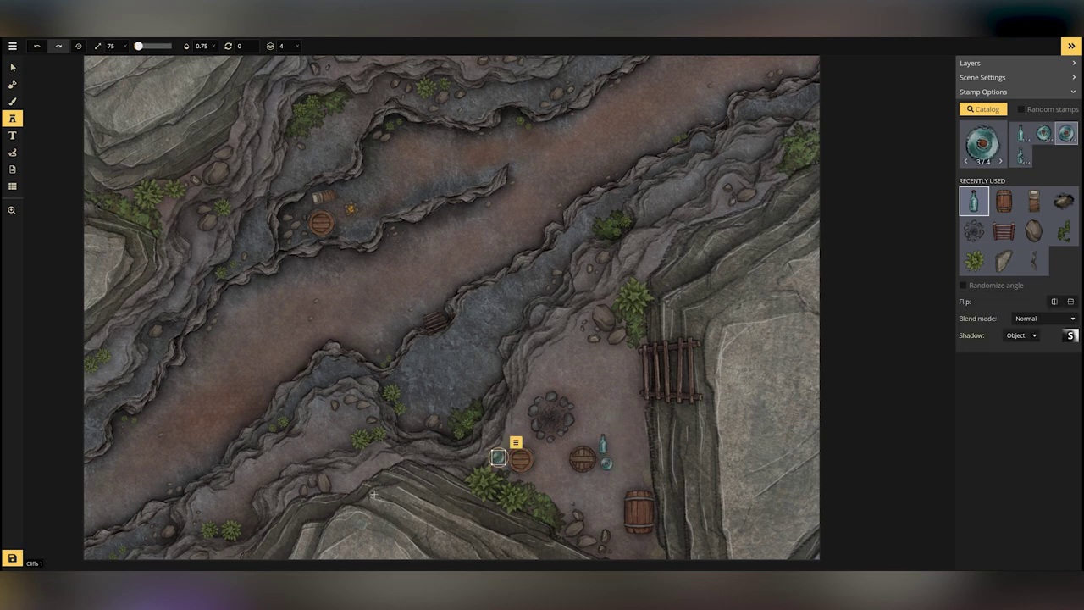
Select the oversized round barrel on the upper-left ledge, reduce it to size 24 and deselect it
{"action": "key", "text": "v"}
{"action": "left_click", "coordinate": [322, 224]}
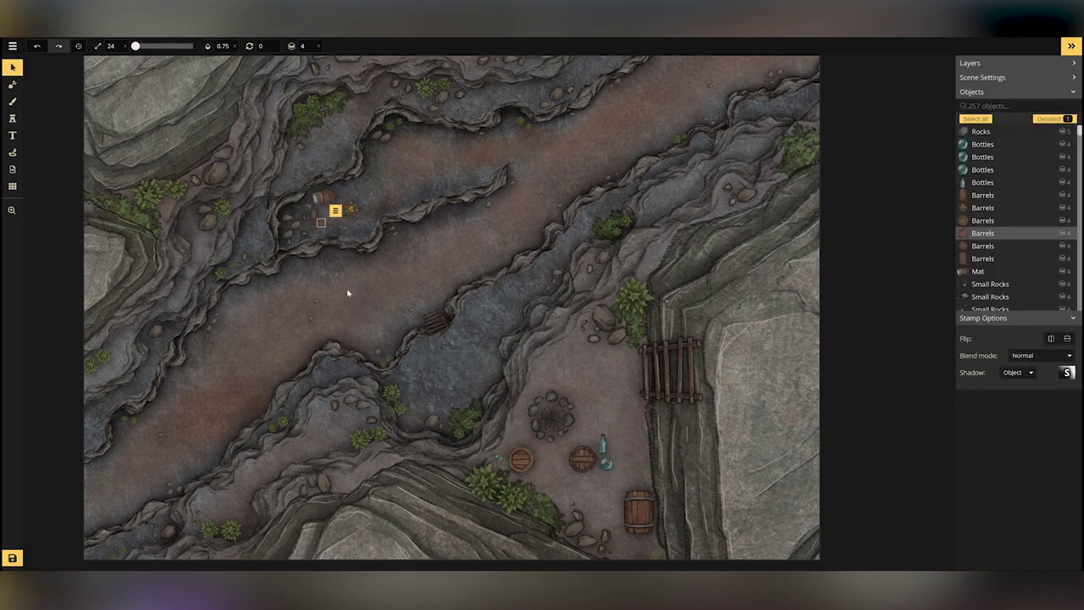
{"action": "key", "text": "Delete"}
{"action": "left_click", "coordinate": [56, 220]}
{"action": "left_click", "coordinate": [854, 204]}
Place a small round-view barrel and a tilted lying barrel at size 47 along the central pool's edge above the vines
{"action": "left_click", "coordinate": [13, 118]}
{"action": "left_click", "coordinate": [1004, 201]}
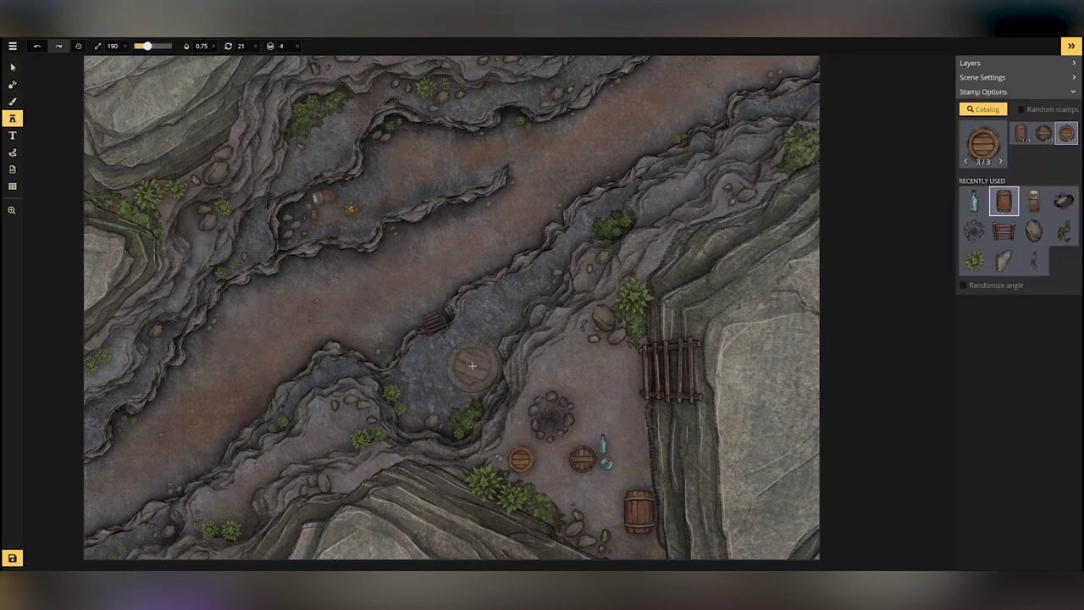
{"action": "left_click", "coordinate": [13, 68]}
{"action": "left_click", "coordinate": [521, 459]}
{"action": "left_click", "coordinate": [13, 118]}
{"action": "left_click_drag", "start_coordinate": [143, 45], "coordinate": [138, 46]}
{"action": "scroll", "coordinate": [491, 375], "scroll_direction": "down", "scroll_amount": 2}
{"action": "left_click", "coordinate": [491, 375]}
{"action": "left_click", "coordinate": [1021, 133]}
{"action": "left_click_drag", "start_coordinate": [475, 390], "coordinate": [459, 404]}
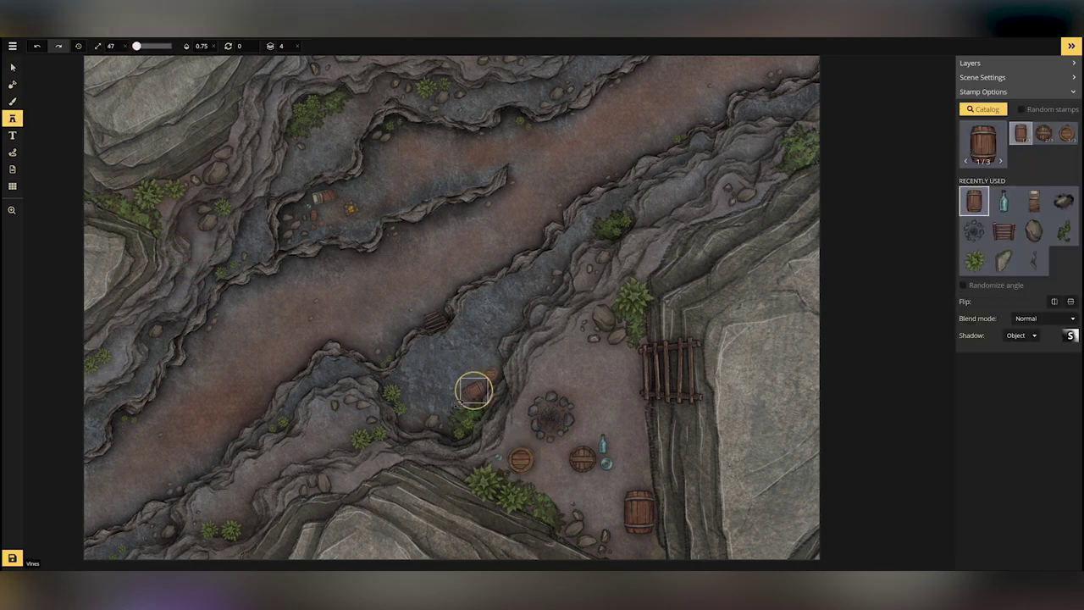
{"action": "left_click", "coordinate": [13, 68]}
{"action": "left_click", "coordinate": [453, 309]}
{"action": "left_click", "coordinate": [850, 266]}
Find the Broken Weapons and Tools stamps with "wea" and choose the first of the ten variants
{"action": "left_click", "coordinate": [13, 118]}
{"action": "left_click_drag", "start_coordinate": [167, 46], "coordinate": [153, 46]}
{"action": "left_click", "coordinate": [984, 109]}
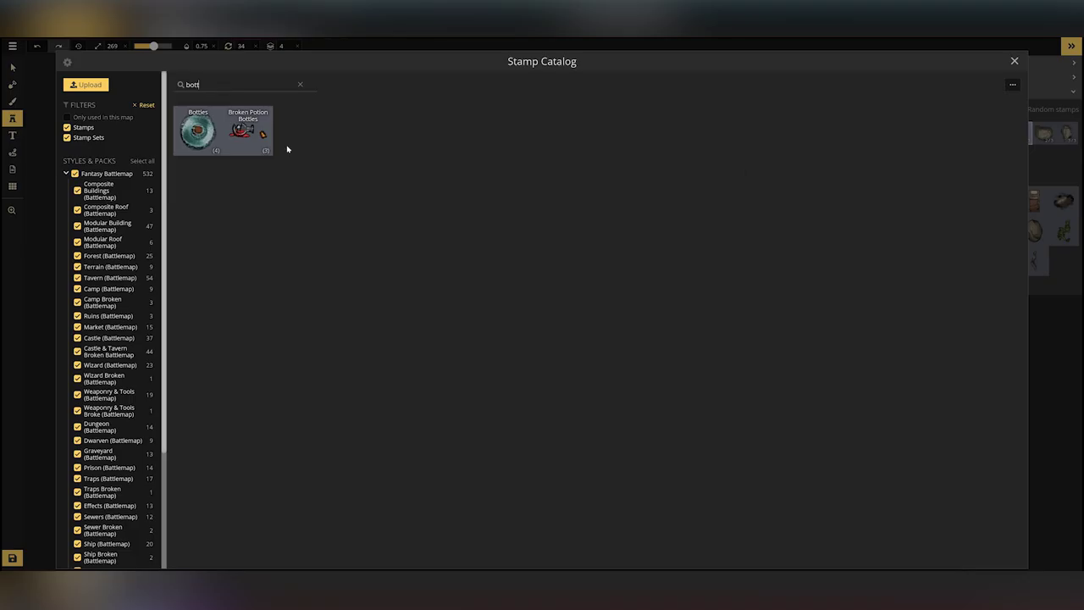
{"action": "double_click", "coordinate": [194, 84]}
{"action": "type", "text": "wea"}
{"action": "left_click", "coordinate": [249, 153]}
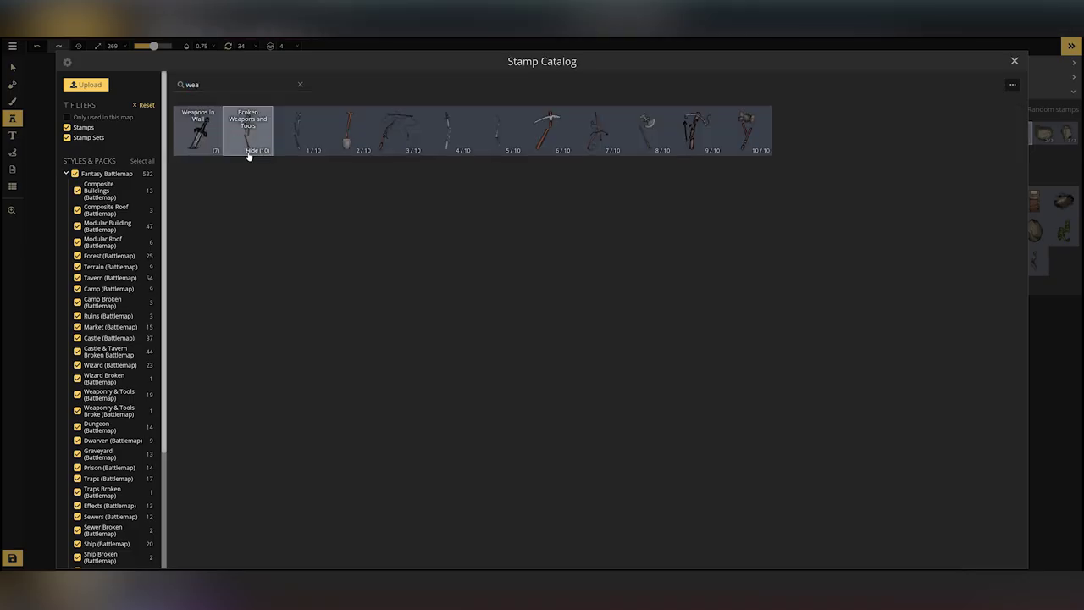
{"action": "left_click", "coordinate": [295, 140]}
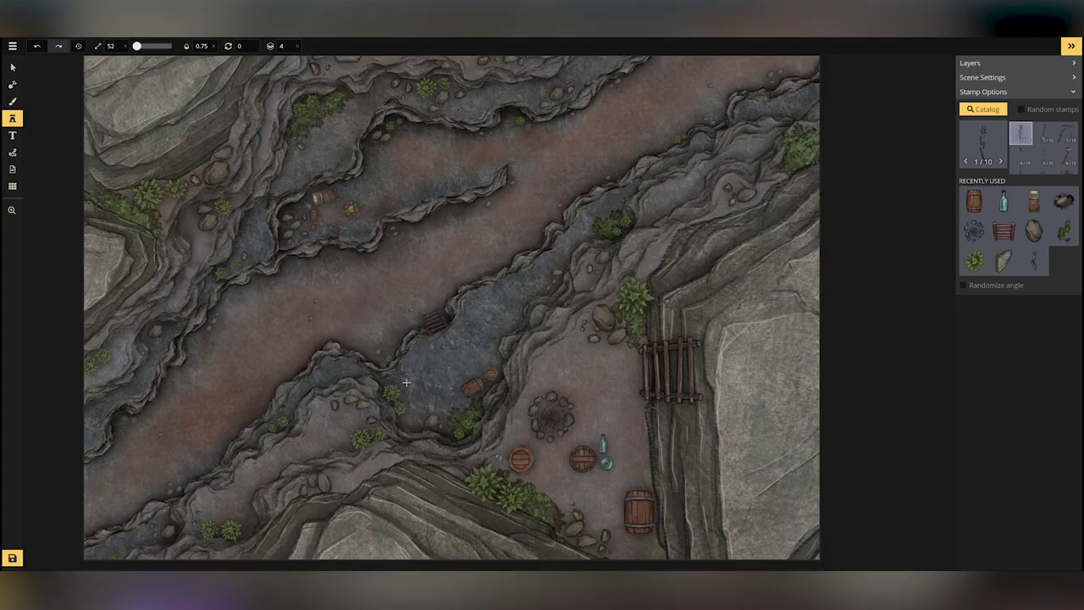
Place the first broken weapon at size 52 by the central pool and the second variant at size 28 on the upper-left ledge
{"action": "left_click", "coordinate": [407, 382]}
{"action": "left_click", "coordinate": [1046, 136]}
{"action": "scroll", "coordinate": [318, 224], "scroll_direction": "down", "scroll_amount": 3}
{"action": "left_click", "coordinate": [328, 226]}
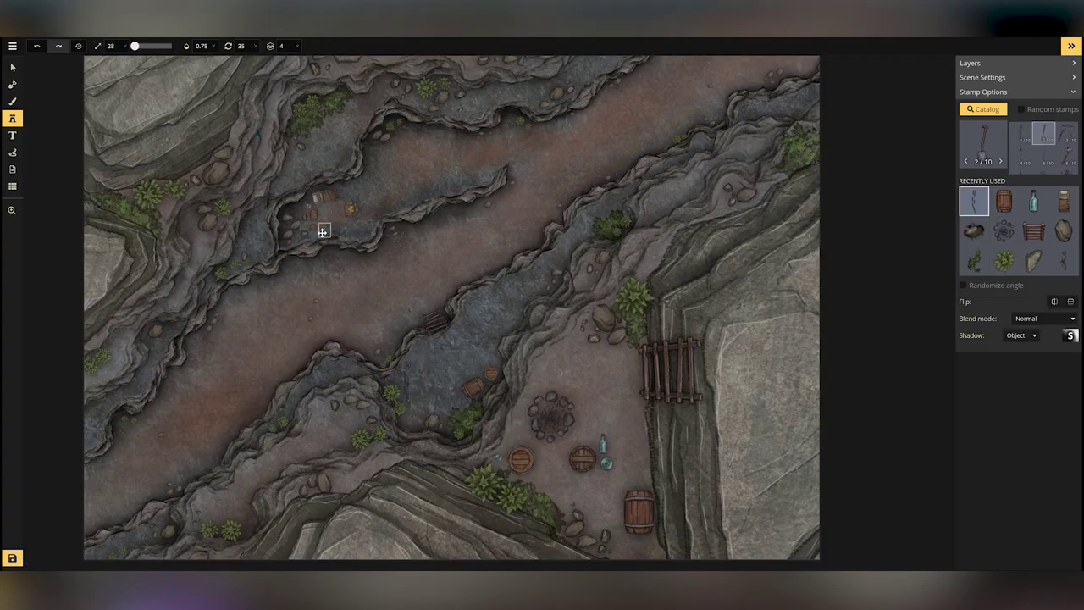
{"action": "key", "text": "Escape"}
Find Plates and Playing Cards with "pl" and place three plates around the unlit campfire and cards at size 35 by the pool
{"action": "left_click", "coordinate": [983, 109]}
{"action": "double_click", "coordinate": [193, 85]}
{"action": "type", "text": "pl"}
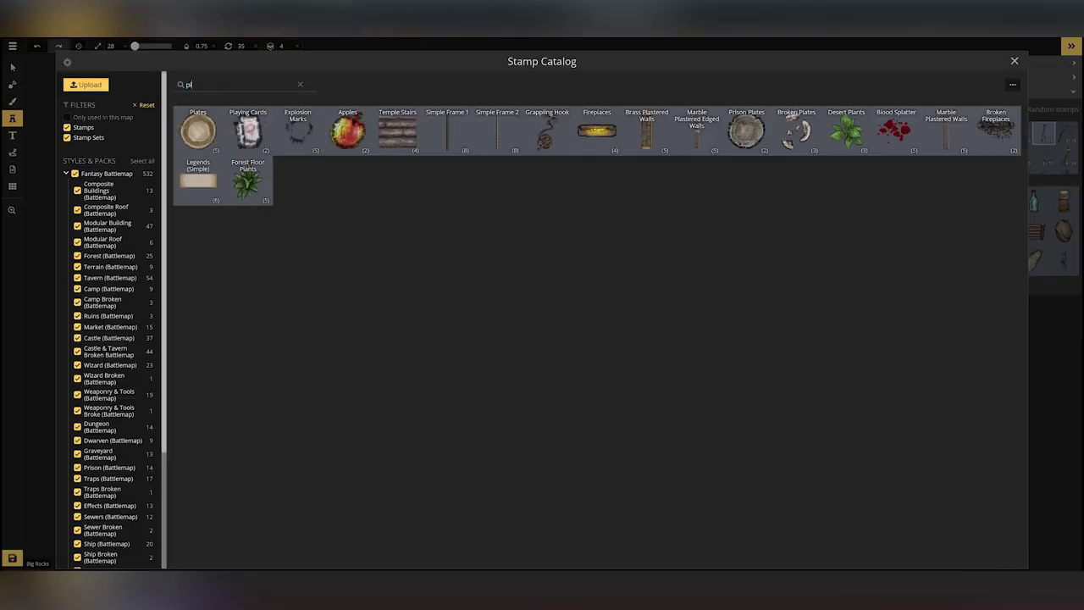
{"action": "left_click", "coordinate": [197, 130]}
{"action": "scroll", "coordinate": [560, 458], "scroll_direction": "up", "scroll_amount": 1}
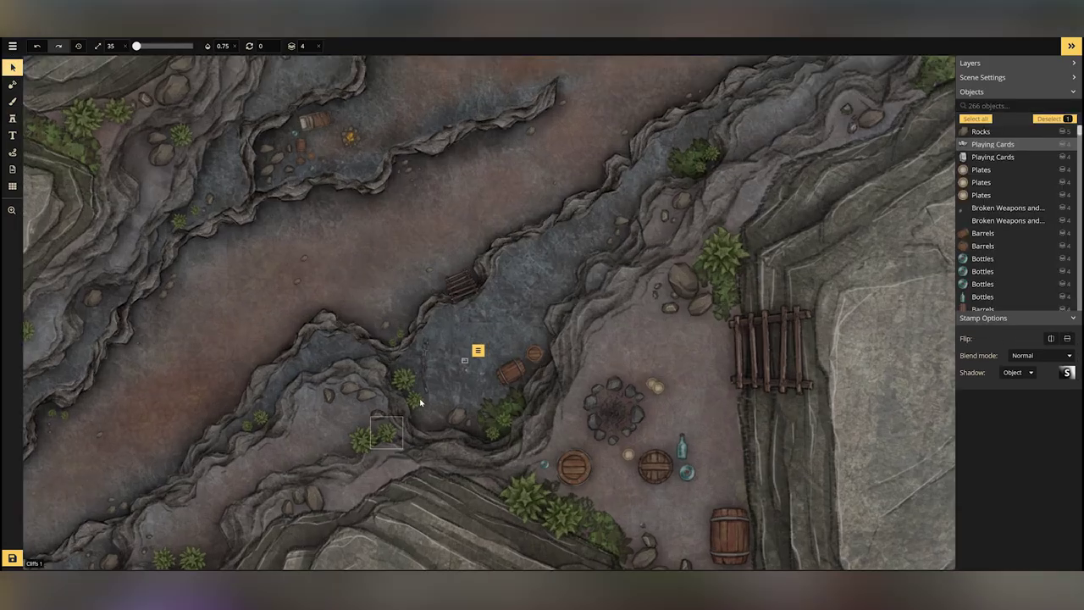
Deselect the playing cards and save the map
{"action": "scroll", "coordinate": [133, 418], "scroll_direction": "down", "scroll_amount": 4}
{"action": "key", "text": "Escape"}
{"action": "left_click", "coordinate": [12, 558]}
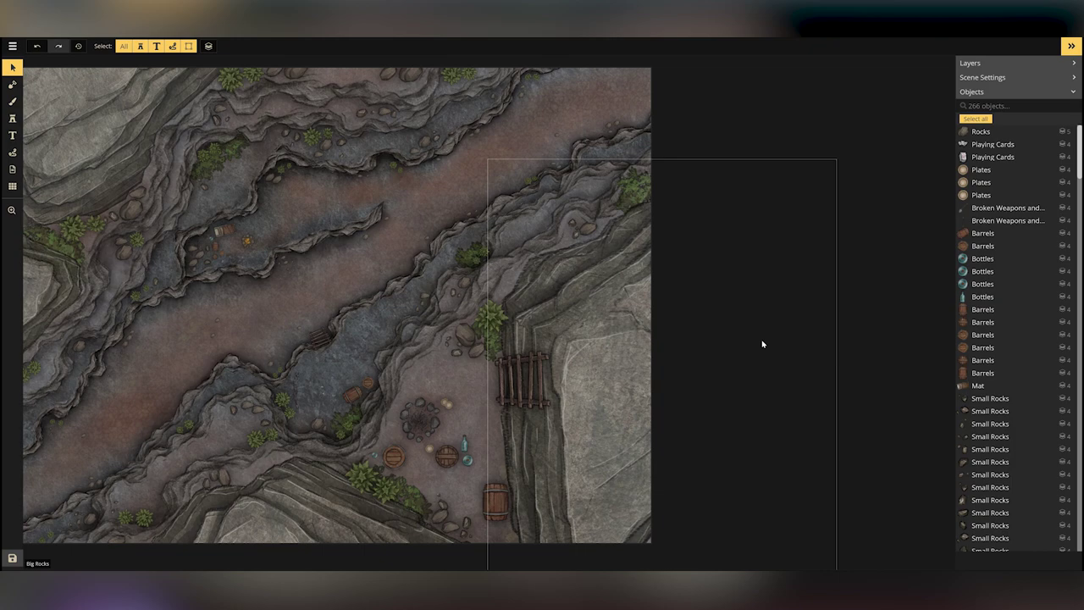
Choose the Grappling Hook stamp from the catalog and place it on the large rock plateau near the map's right edge
{"action": "left_click", "coordinate": [12, 119]}
{"action": "left_click", "coordinate": [983, 109]}
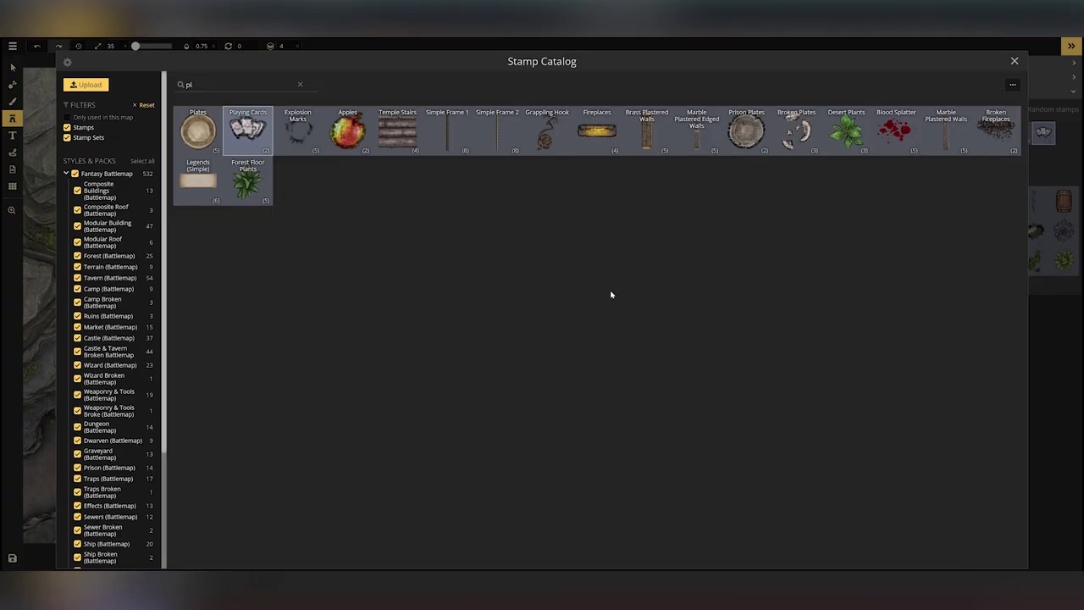
{"action": "left_click", "coordinate": [611, 345]}
{"action": "left_click", "coordinate": [641, 322]}
Choose the Prison Plates stamp and place it over the plates beside the unlit campfire, at size 67 and then size 52
{"action": "left_click", "coordinate": [984, 110]}
{"action": "left_click", "coordinate": [755, 145]}
{"action": "scroll", "coordinate": [447, 405], "scroll_direction": "down", "scroll_amount": 5}
{"action": "left_click", "coordinate": [446, 405]}
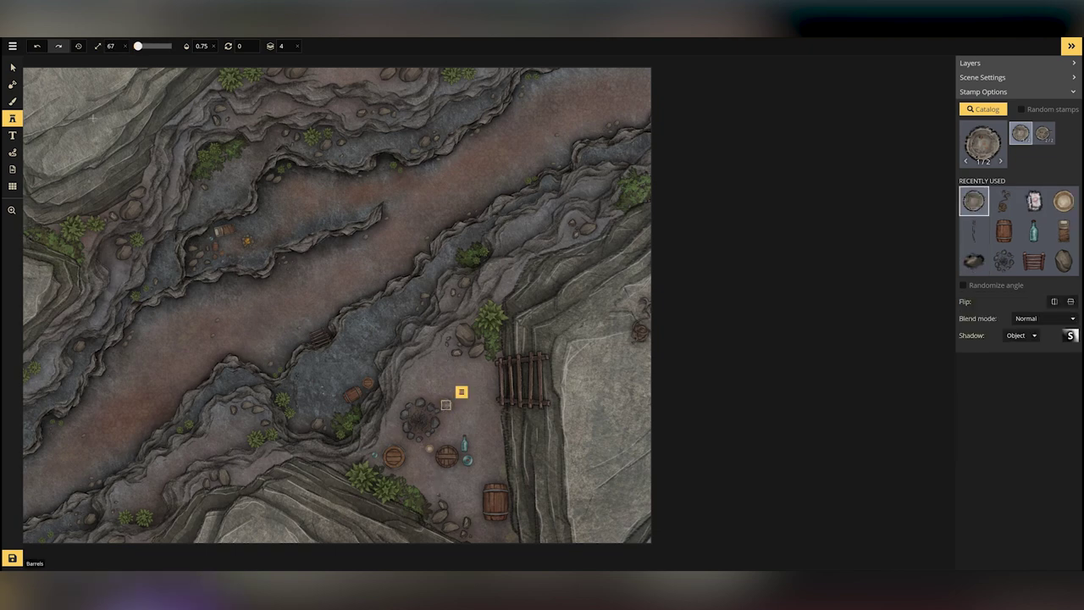
{"action": "left_click", "coordinate": [13, 67]}
{"action": "left_click", "coordinate": [13, 119]}
{"action": "scroll", "coordinate": [427, 450], "scroll_direction": "down", "scroll_amount": 3}
{"action": "left_click", "coordinate": [427, 449]}
Place a third Prison Plates stamp beside the lit campfire on the upper-left ledge
{"action": "left_click", "coordinate": [13, 67]}
{"action": "left_click", "coordinate": [264, 322]}
{"action": "left_click", "coordinate": [13, 119]}
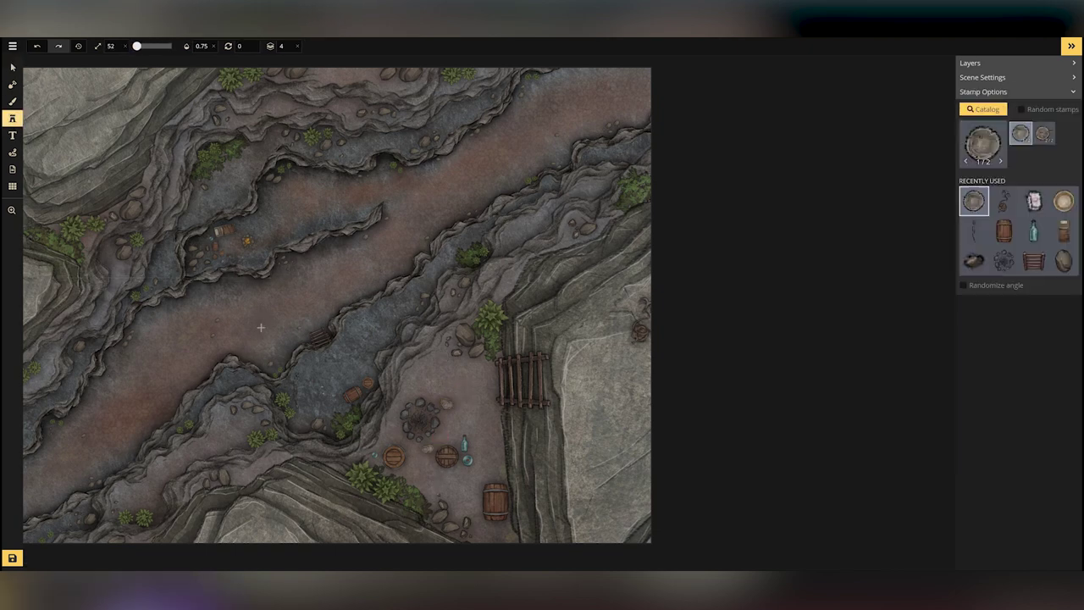
{"action": "left_click", "coordinate": [235, 239]}
Clear the stamp selection and save the battlemap with the added prison plates and grappling hook
{"action": "left_click", "coordinate": [13, 67]}
{"action": "left_click", "coordinate": [893, 338]}
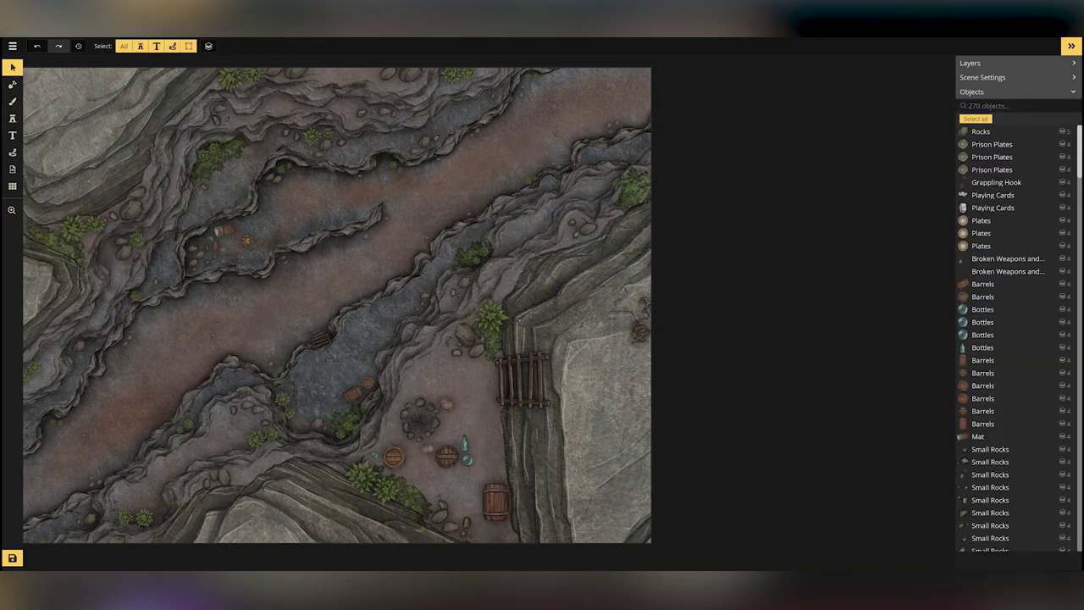
{"action": "scroll", "coordinate": [831, 408], "scroll_direction": "up", "scroll_amount": 1}
{"action": "key", "text": "ctrl+s"}
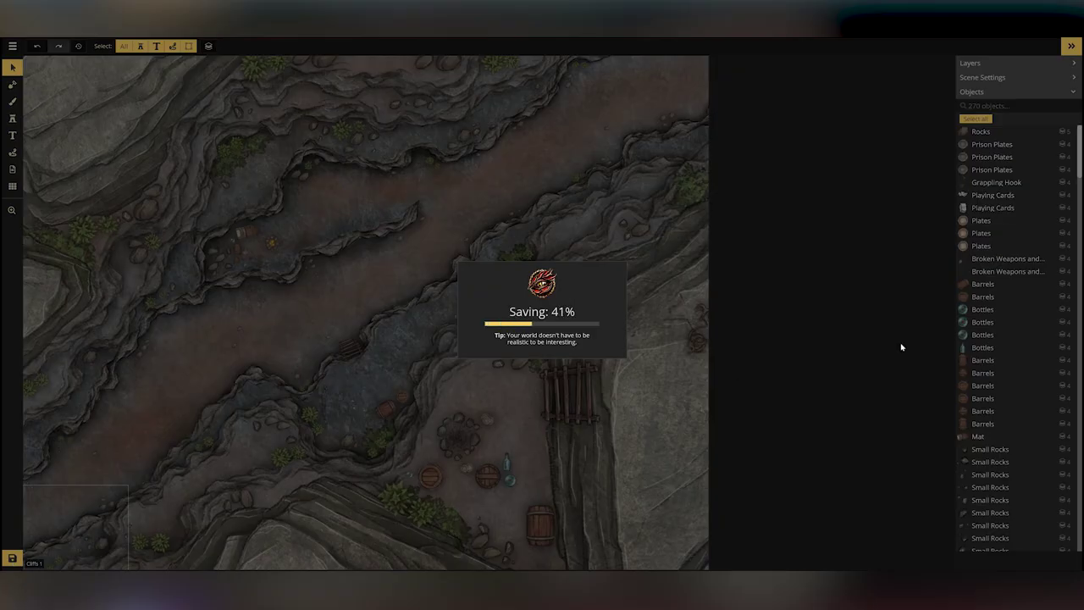